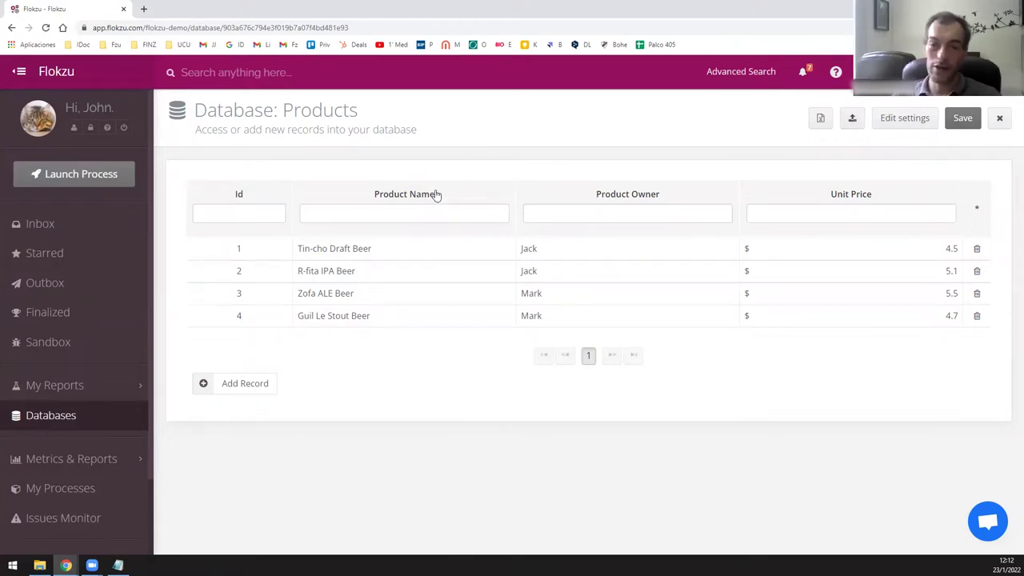
Open the Products database settings to see its Id, Product Name, Product Owner and Unit Price columns.
{"action": "left_click", "coordinate": [874, 133]}
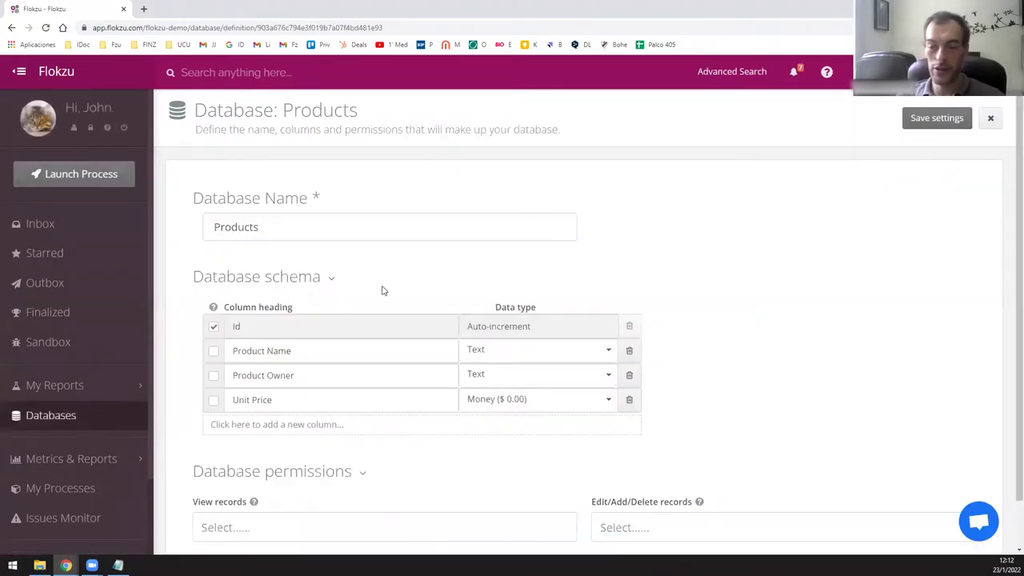
Add an Integer number column 'Size of the bottle (ml)' to Products, save, and close the settings.
{"action": "scroll", "coordinate": [388, 280], "scroll_direction": "down", "scroll_amount": 1}
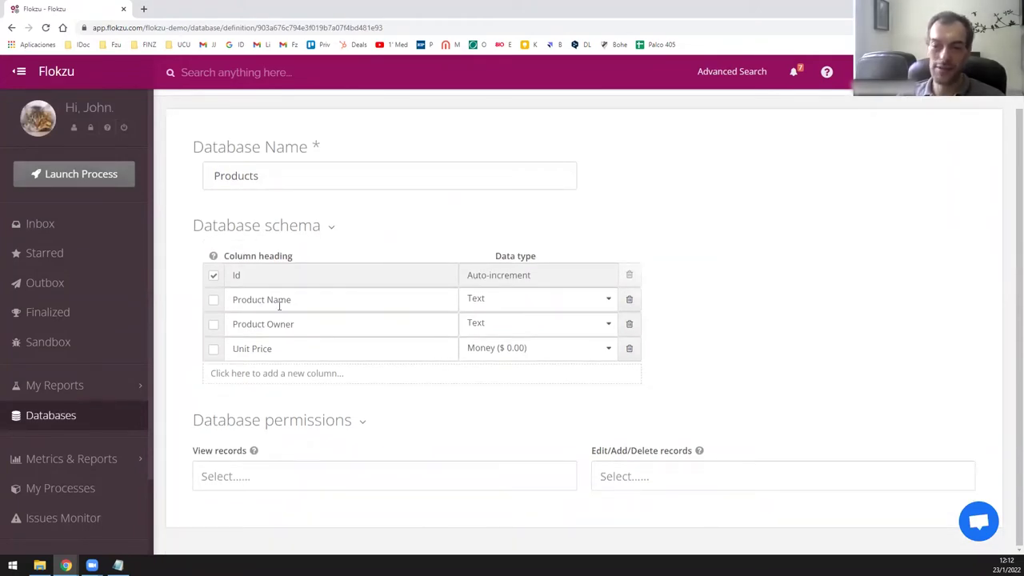
{"action": "left_click", "coordinate": [267, 374]}
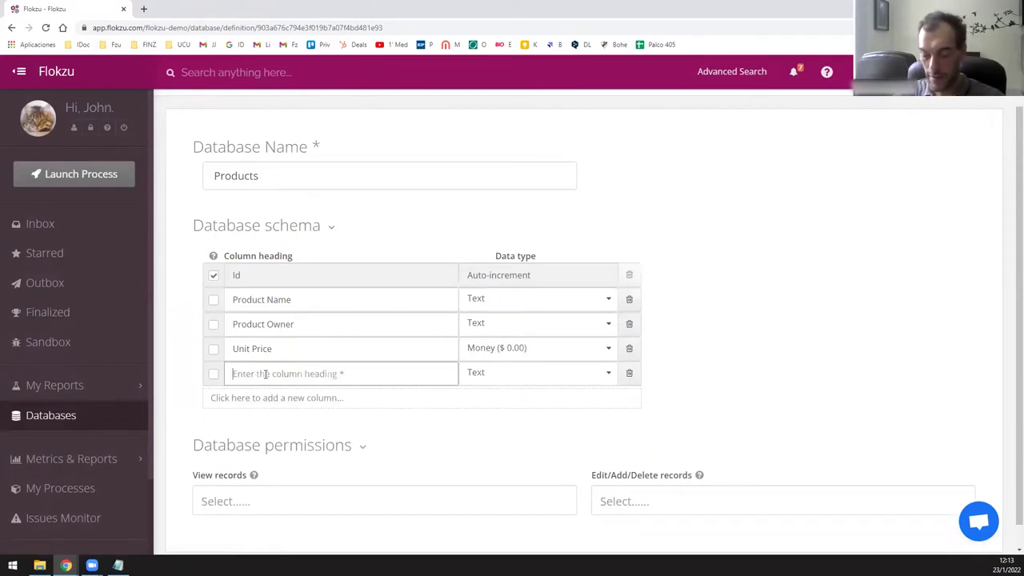
{"action": "type", "text": "Size of the bottle"}
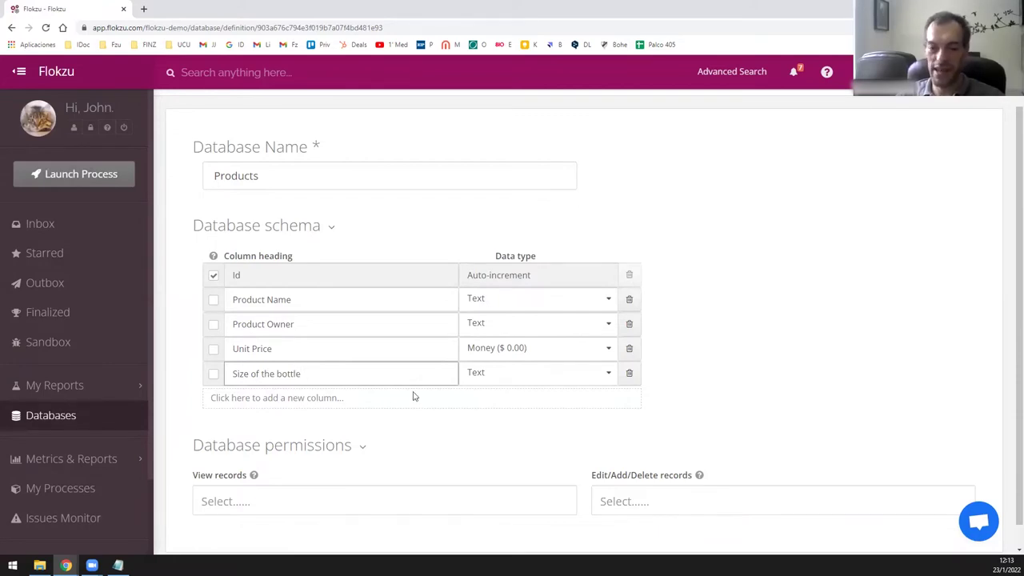
{"action": "left_click", "coordinate": [528, 376]}
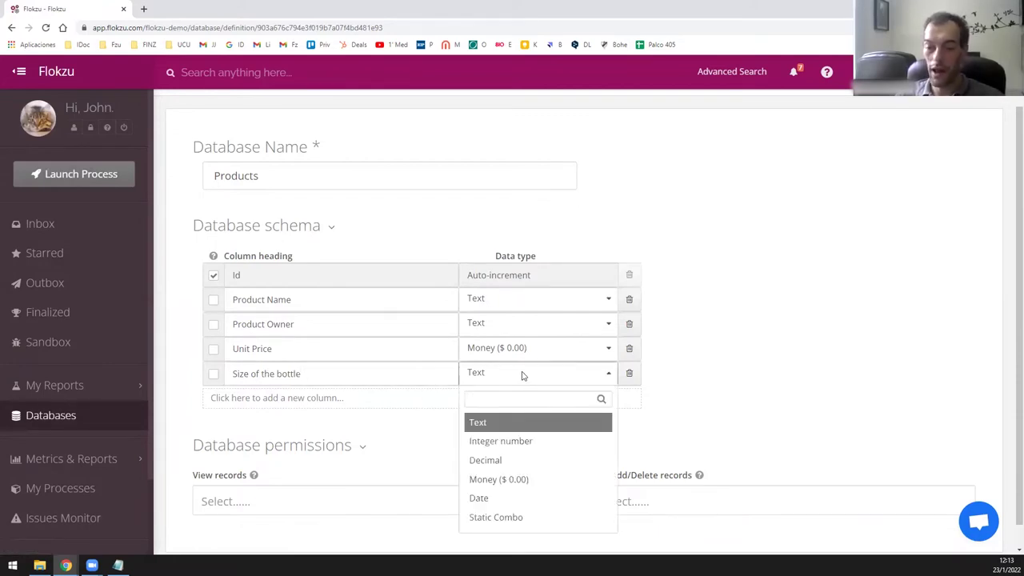
{"action": "left_click", "coordinate": [535, 452]}
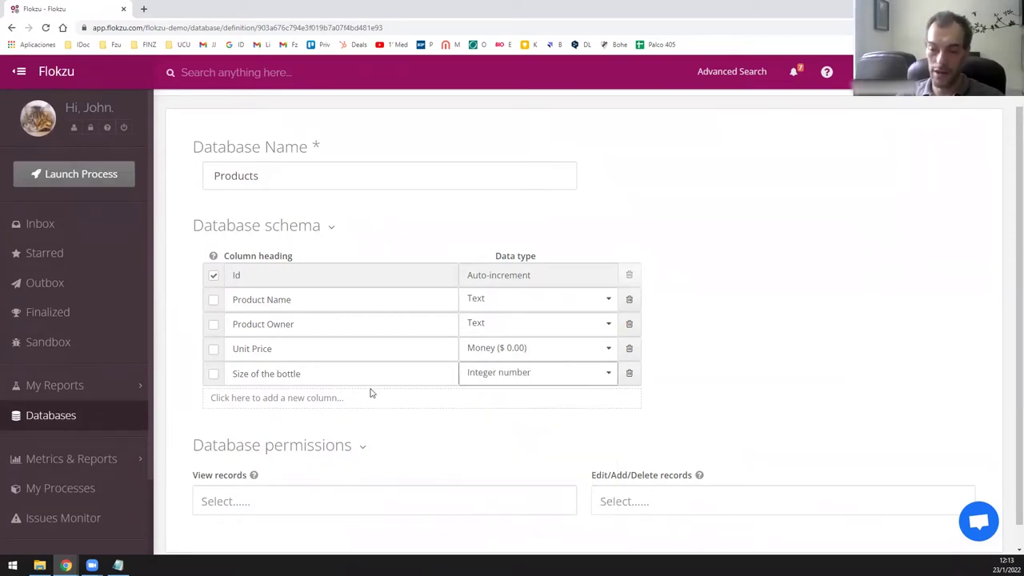
{"action": "left_click", "coordinate": [384, 375]}
{"action": "type", "text": "(M"}
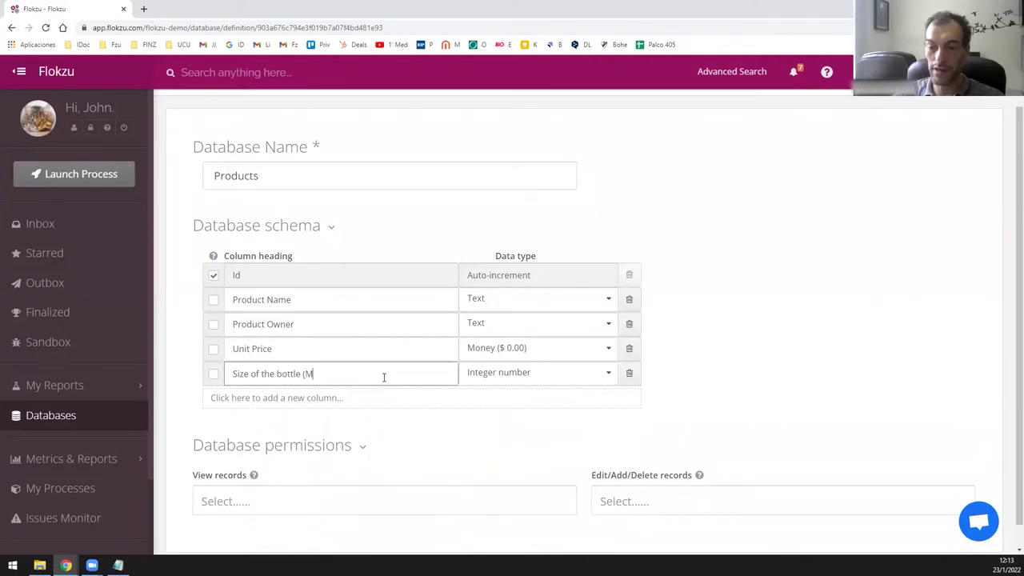
{"action": "key", "text": "BackSpace"}
{"action": "type", "text": "ml"}
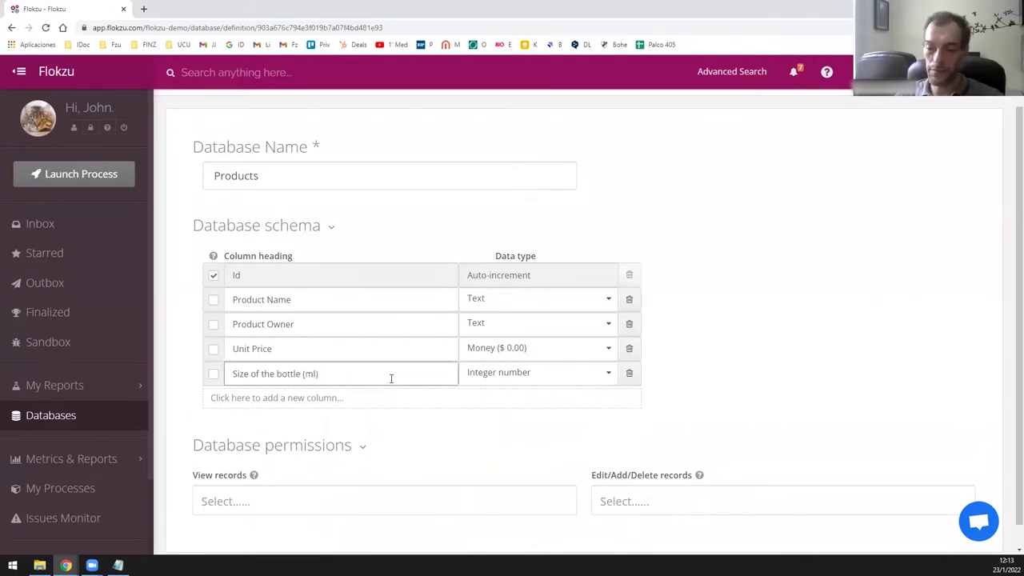
{"action": "scroll", "coordinate": [680, 304], "scroll_direction": "up", "scroll_amount": 1}
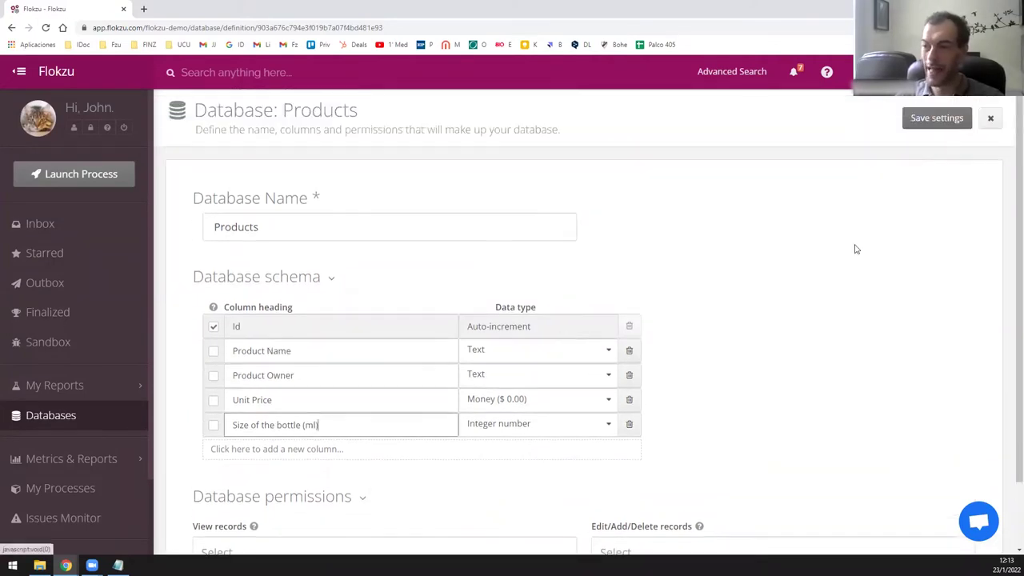
{"action": "left_click", "coordinate": [930, 118]}
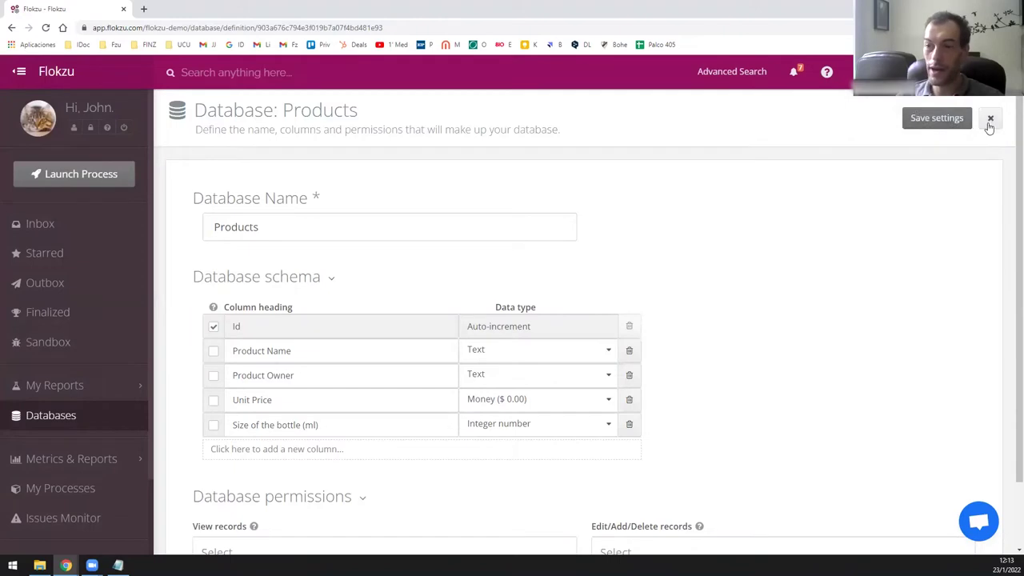
{"action": "left_click", "coordinate": [989, 128]}
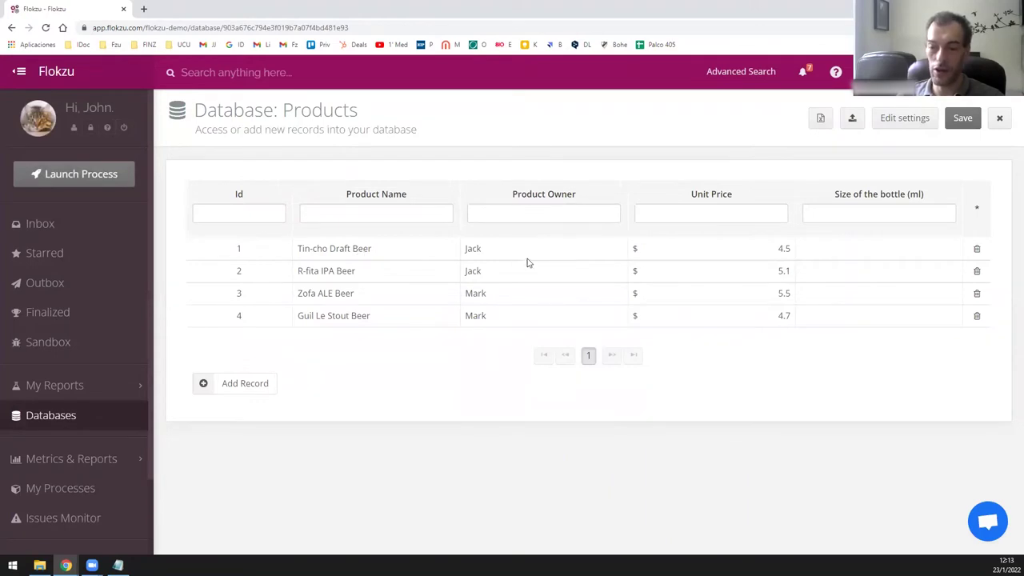
Enter bottle sizes 500, 450, 900 and 600 for the four beer records and save them.
{"action": "left_click", "coordinate": [843, 249]}
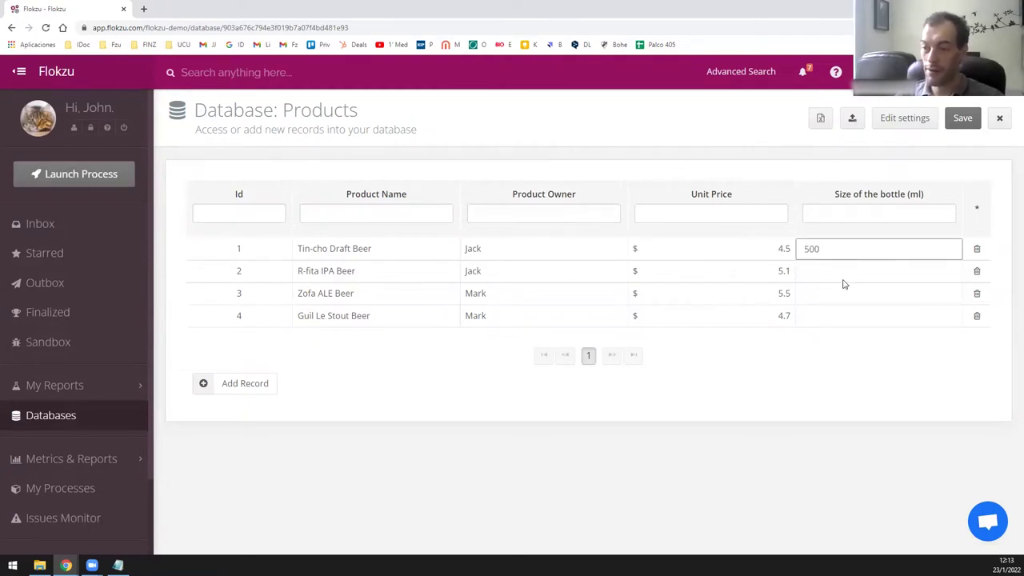
{"action": "left_click", "coordinate": [848, 274]}
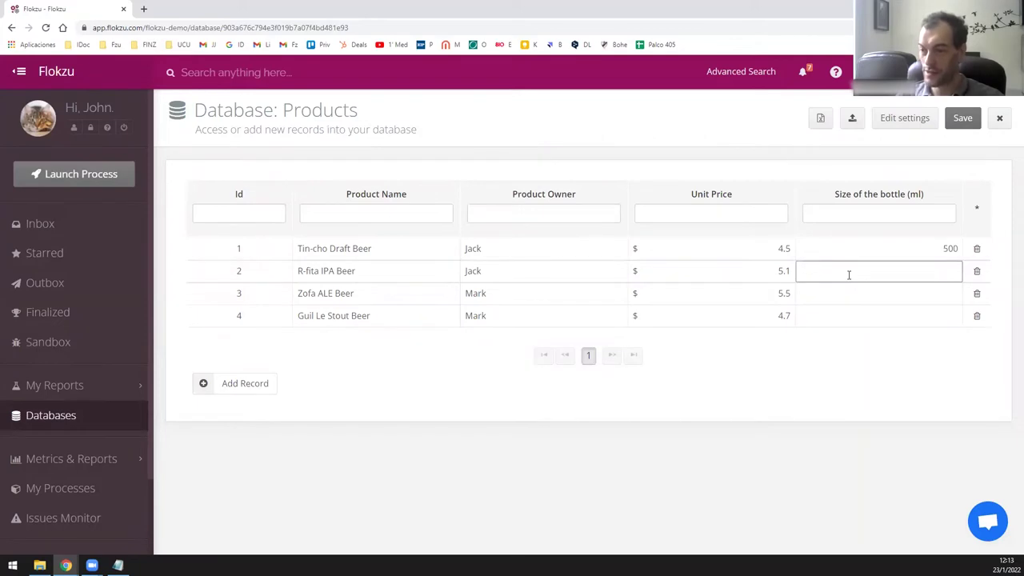
{"action": "type", "text": "450"}
{"action": "left_click", "coordinate": [892, 293]}
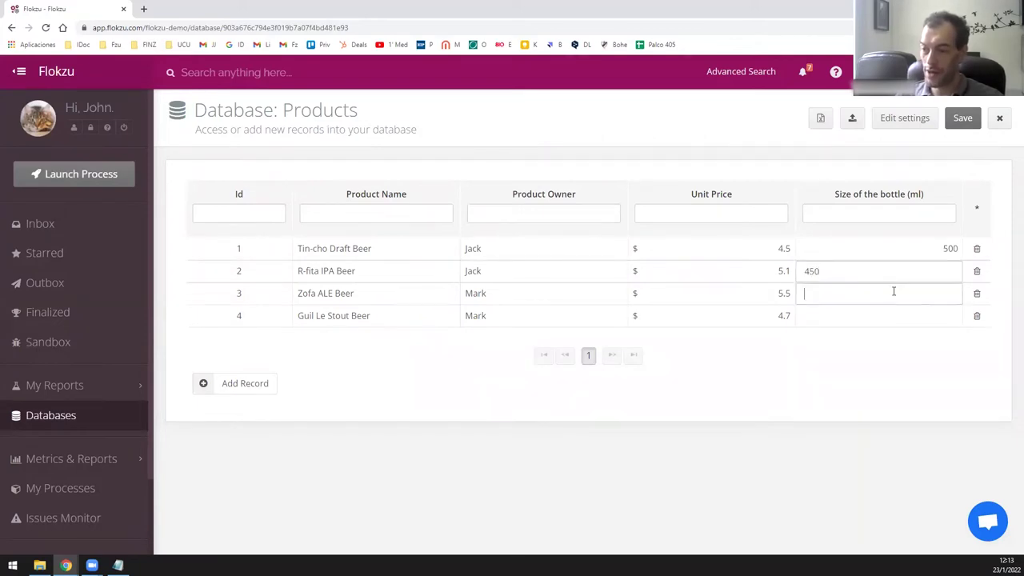
{"action": "type", "text": "900"}
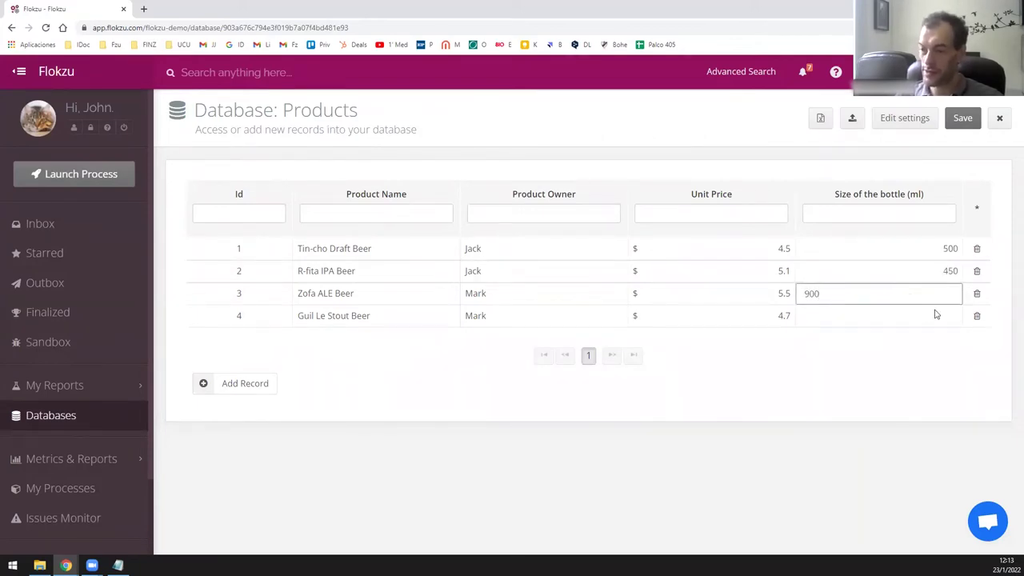
{"action": "left_click", "coordinate": [931, 314]}
{"action": "type", "text": "600"}
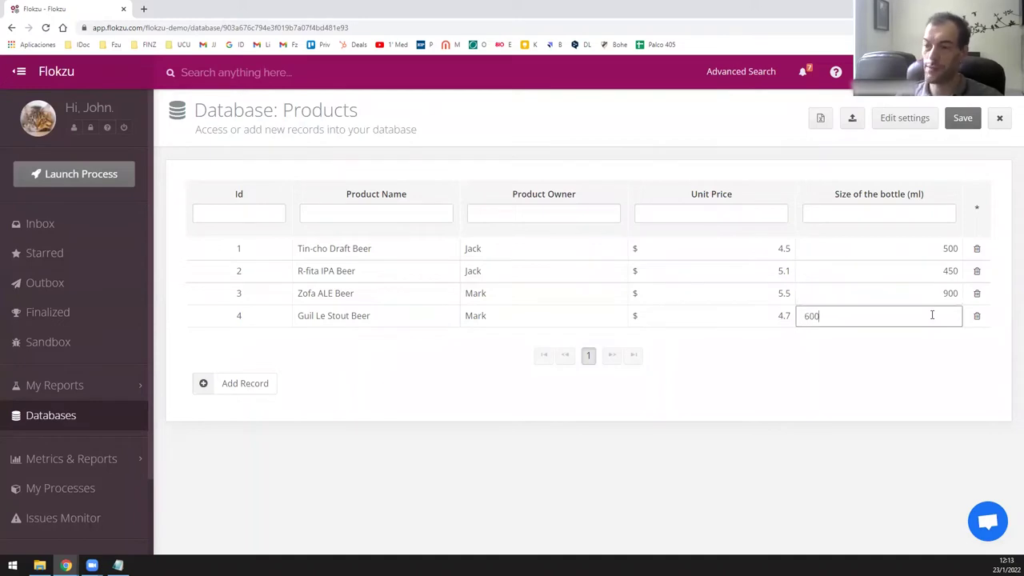
{"action": "key", "text": "Return"}
{"action": "left_click", "coordinate": [962, 118]}
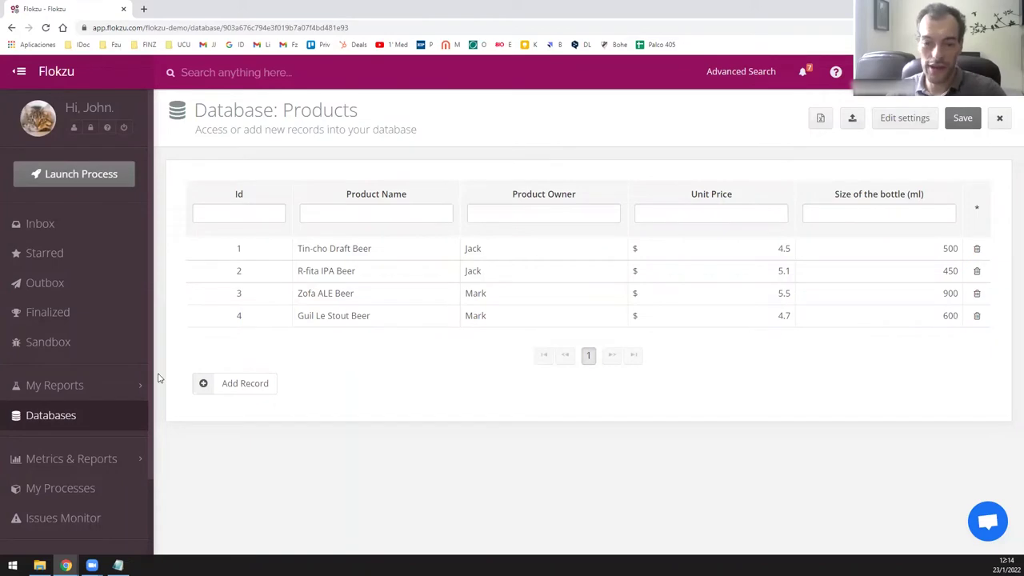
Create a new process from scratch named 'Beer Order'.
{"action": "left_click", "coordinate": [78, 496]}
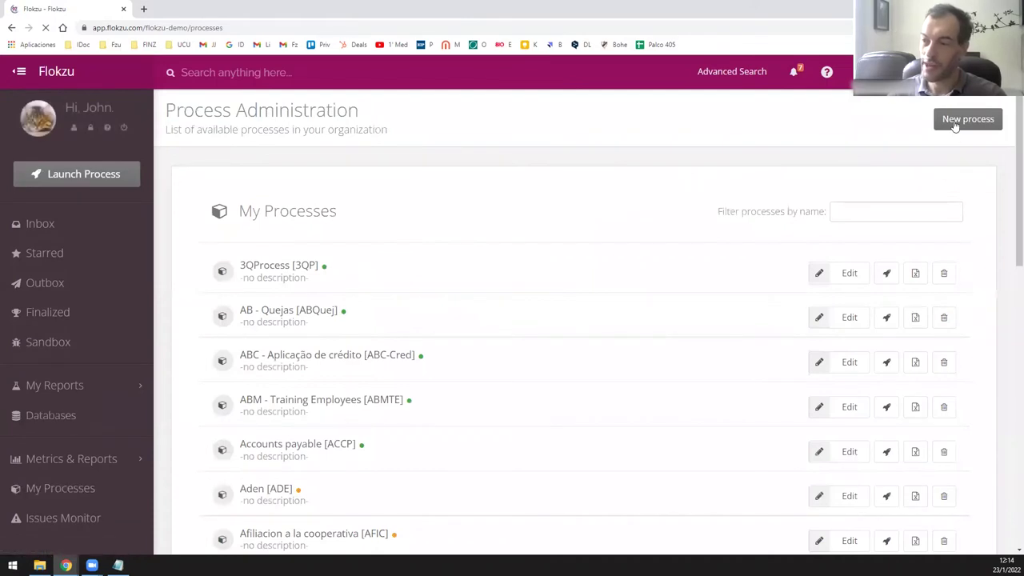
{"action": "left_click", "coordinate": [953, 121]}
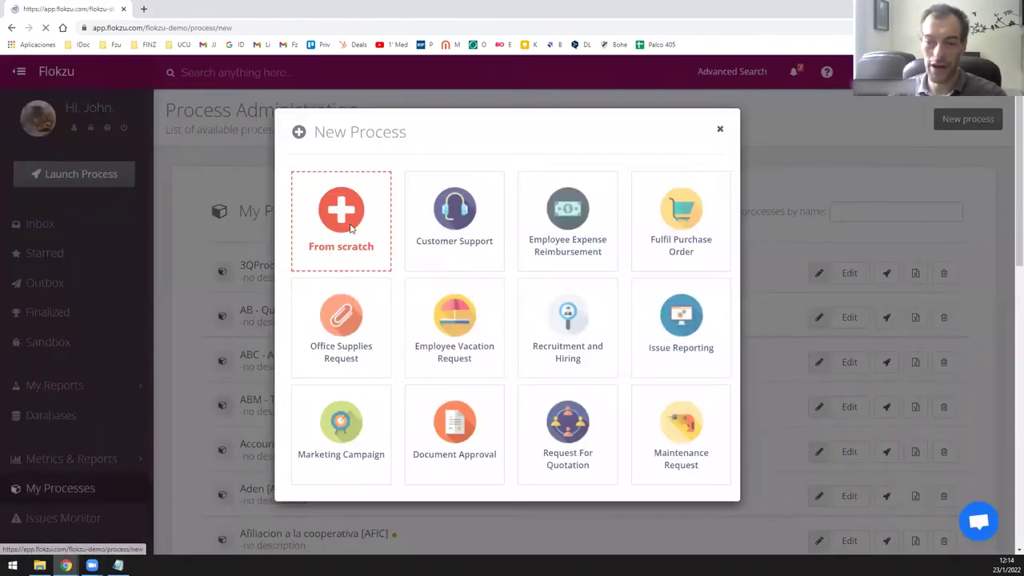
{"action": "left_click", "coordinate": [349, 229]}
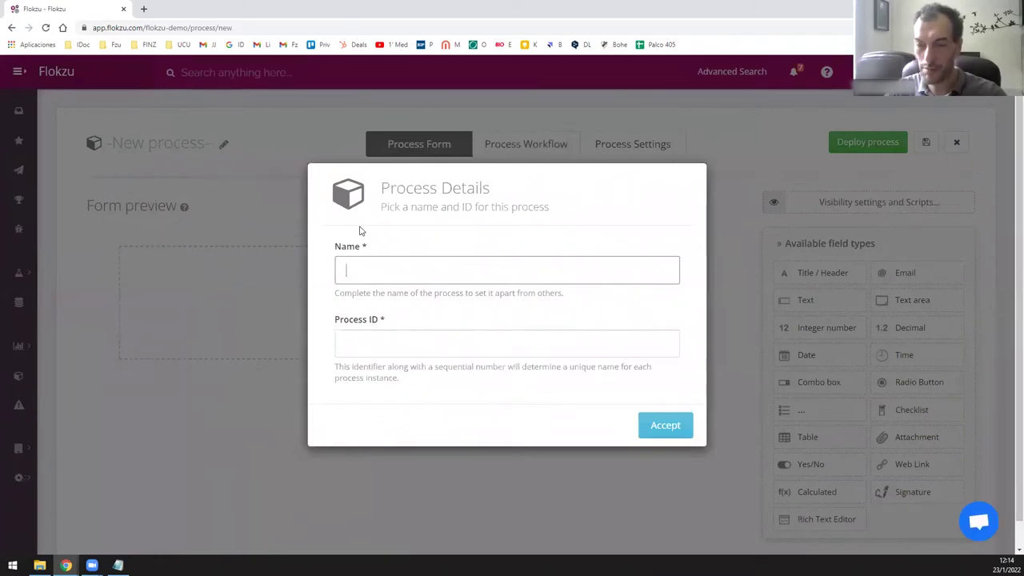
{"action": "type", "text": "Beer Order"}
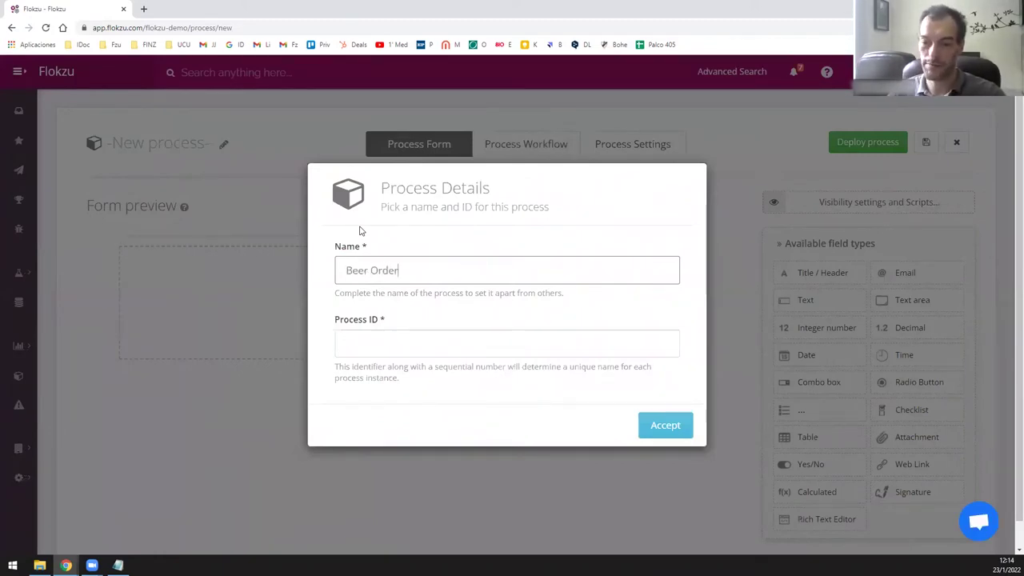
{"action": "left_click", "coordinate": [669, 426]}
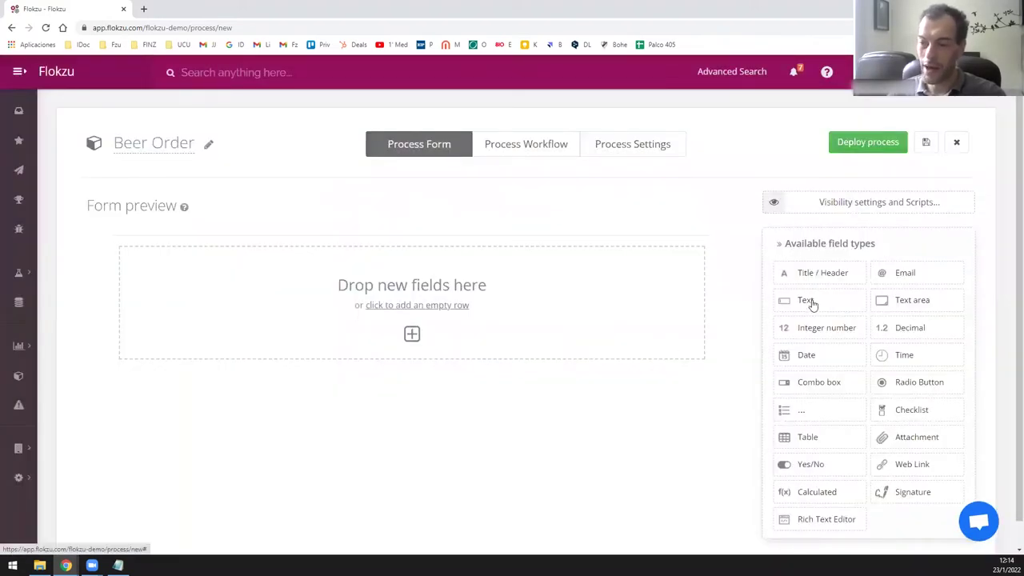
Add a text field 'Name of the customer' and an Email field 'email of the customer' beside it.
{"action": "left_click_drag", "start_coordinate": [808, 300], "coordinate": [625, 306]}
{"action": "left_click", "coordinate": [807, 268]}
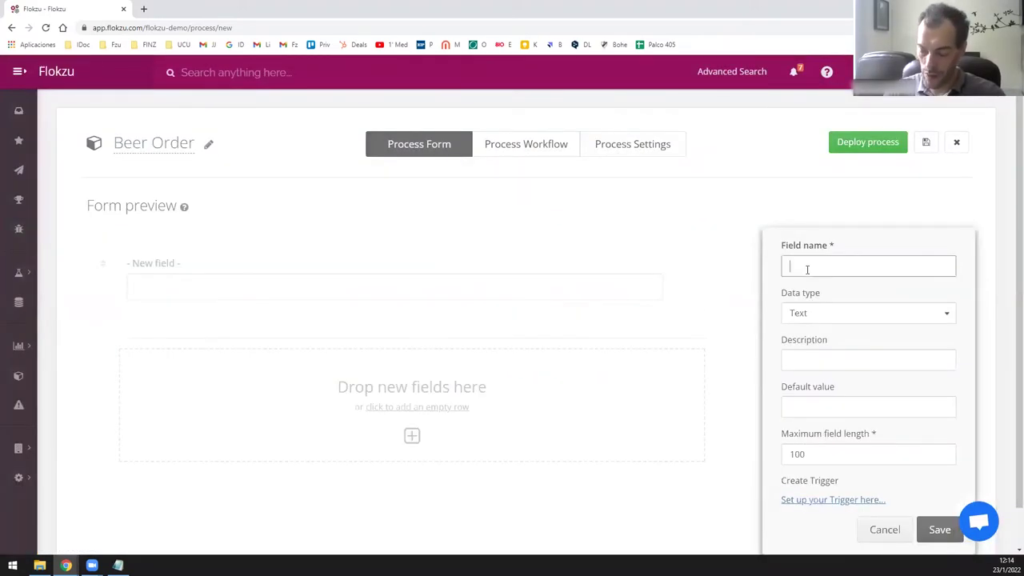
{"action": "type", "text": "Name of the customer"}
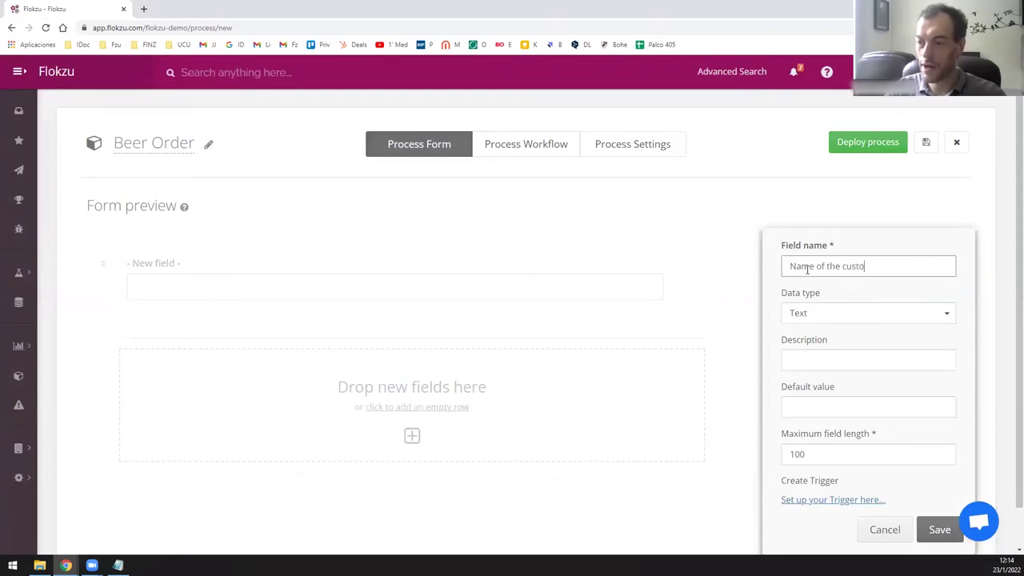
{"action": "key", "text": "Return"}
{"action": "left_click", "coordinate": [695, 279]}
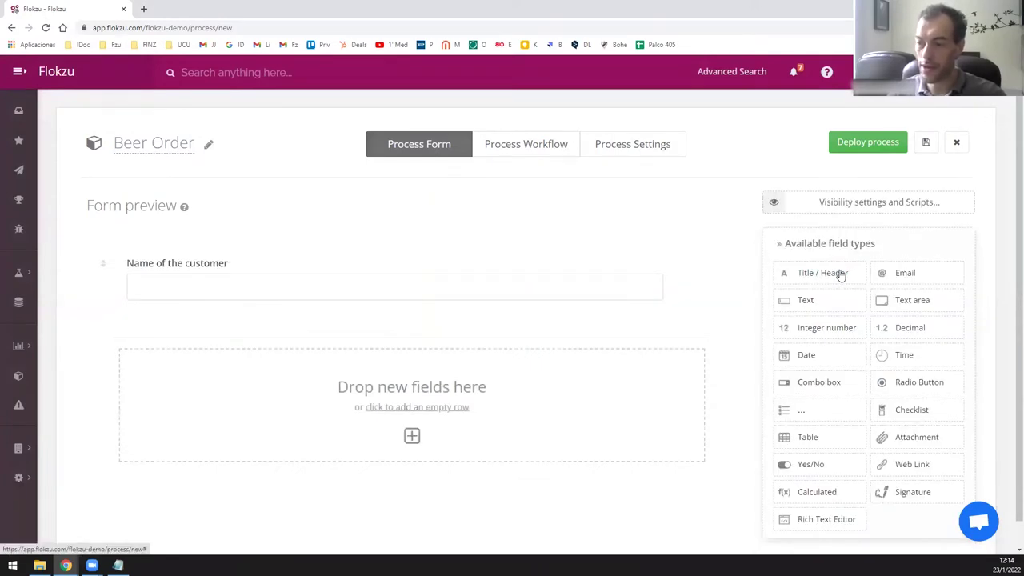
{"action": "left_click", "coordinate": [905, 273]}
{"action": "left_click", "coordinate": [846, 268]}
{"action": "type", "text": "email"}
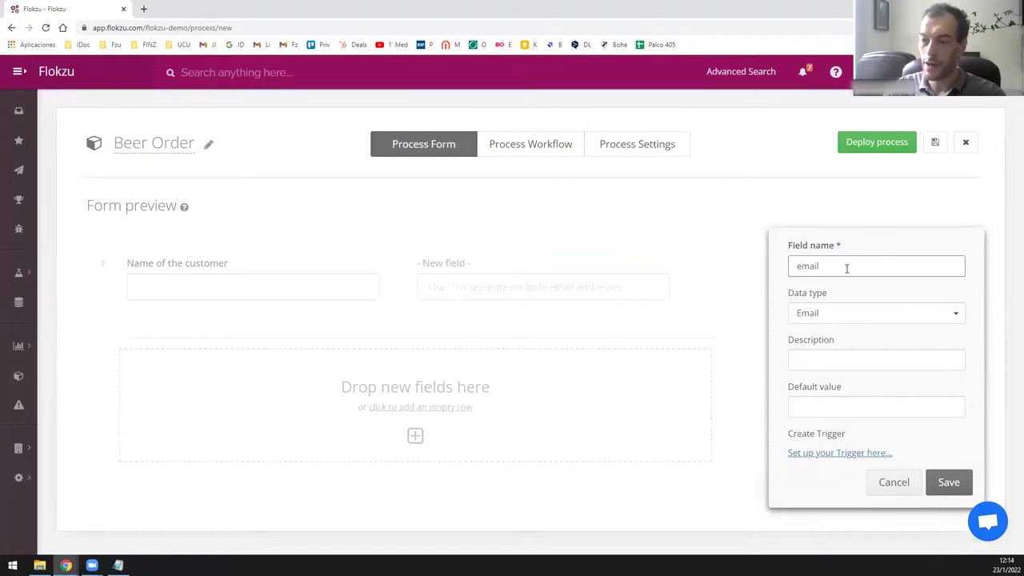
{"action": "type", "text": " fo the customer"}
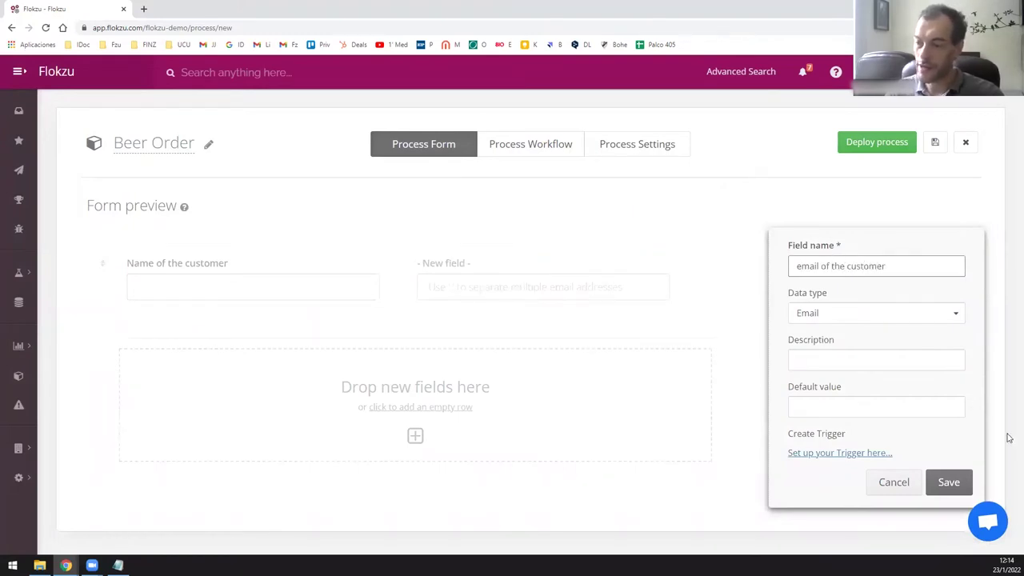
{"action": "left_click", "coordinate": [952, 482]}
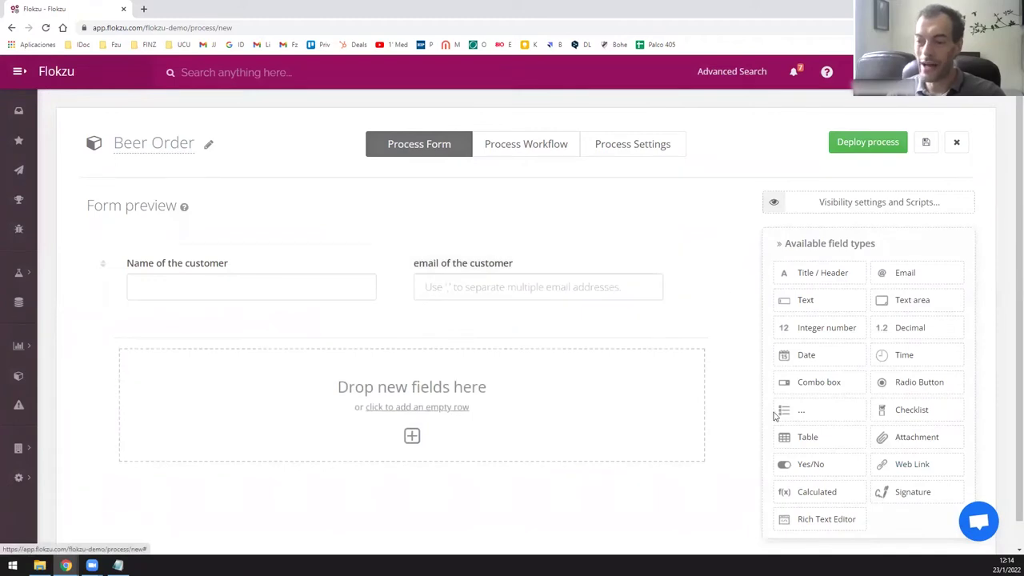
Add a table field named 'Beers ordered' to the form.
{"action": "left_click_drag", "start_coordinate": [806, 440], "coordinate": [447, 391]}
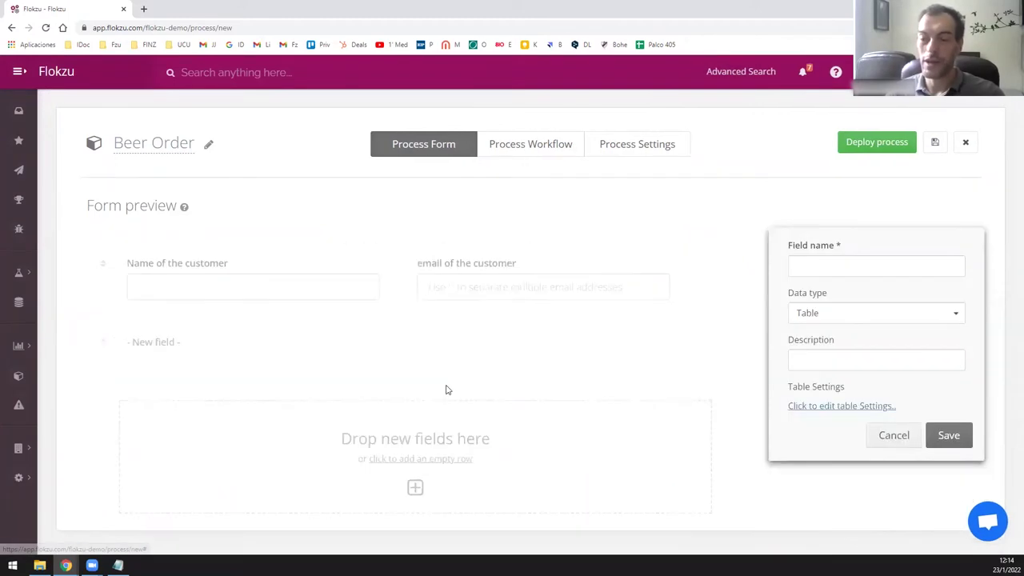
{"action": "left_click", "coordinate": [820, 264]}
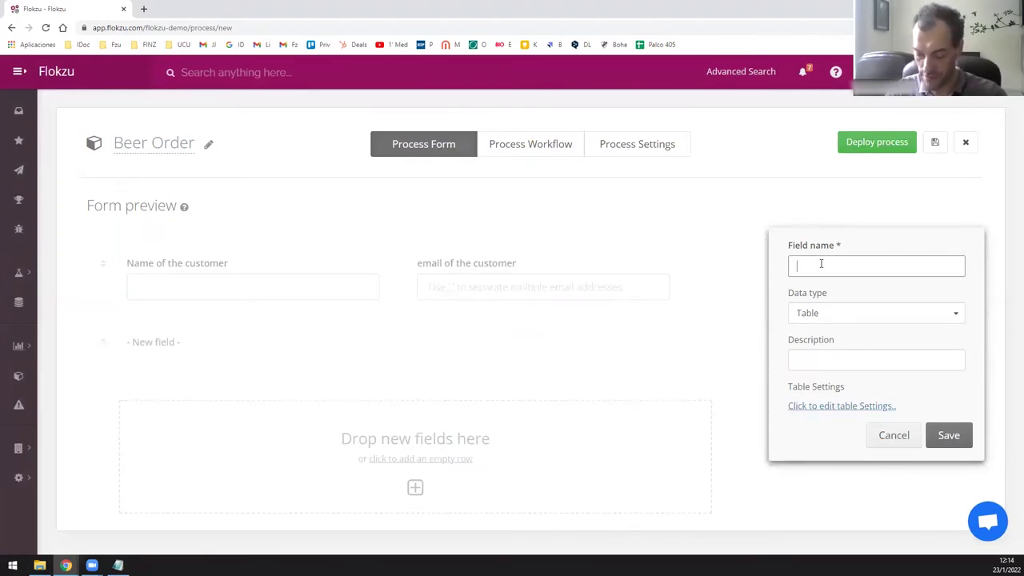
{"action": "type", "text": "Pro"}
{"action": "type", "text": "B"}
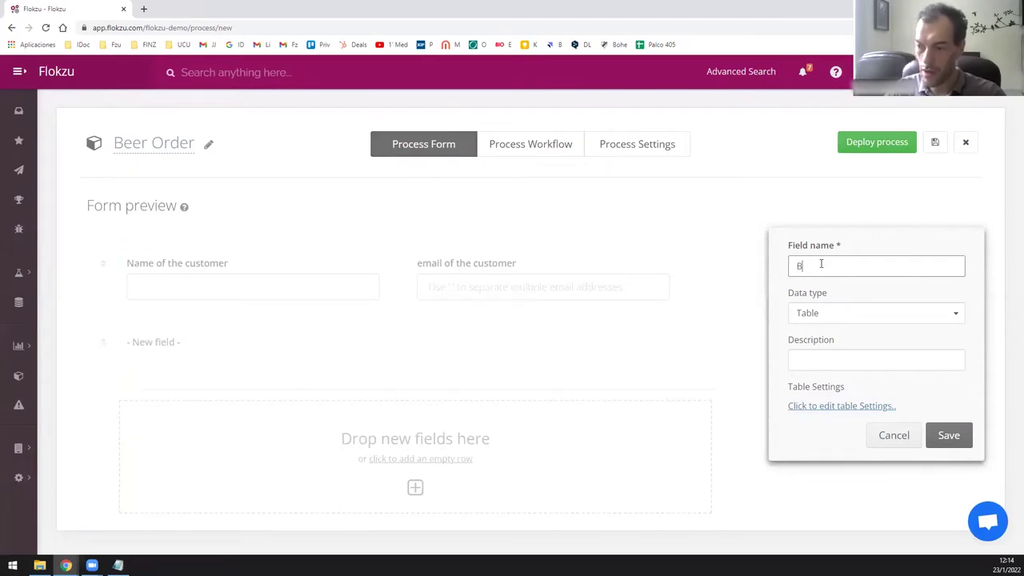
{"action": "type", "text": "eer"}
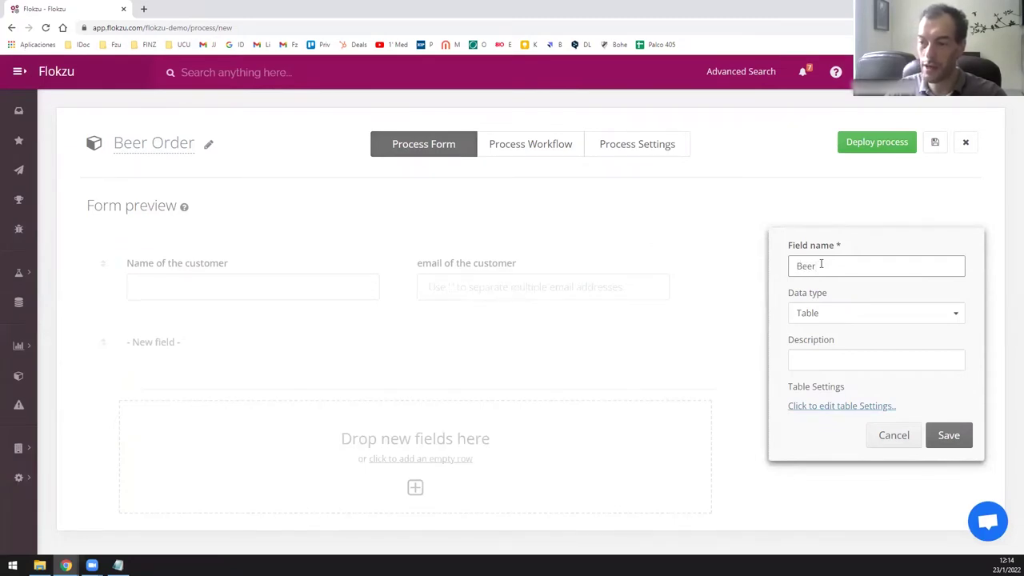
{"action": "type", "text": "sOrd"}
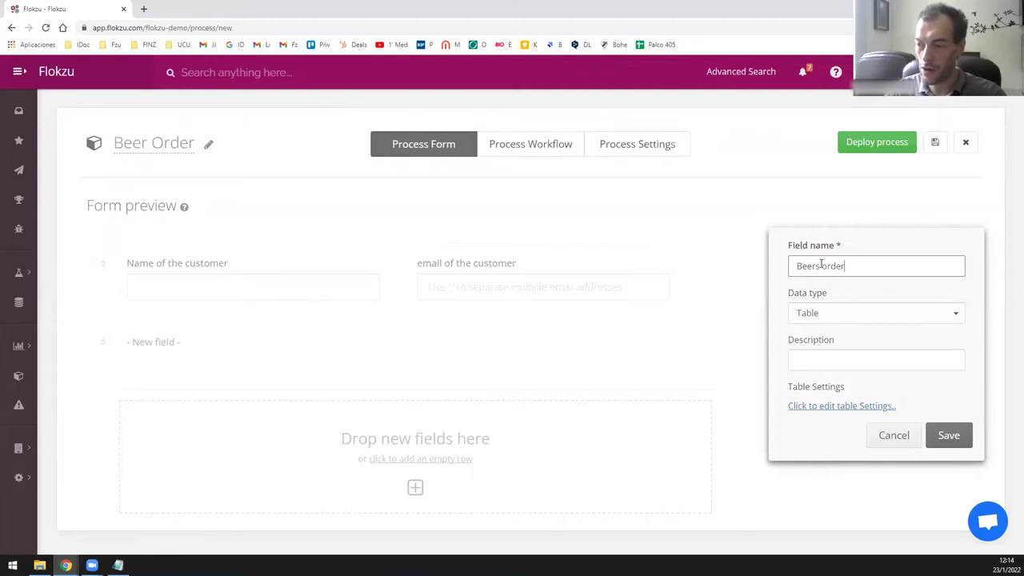
Add table columns Name of the beer, Unit Price and Quantity.
{"action": "left_click", "coordinate": [860, 405]}
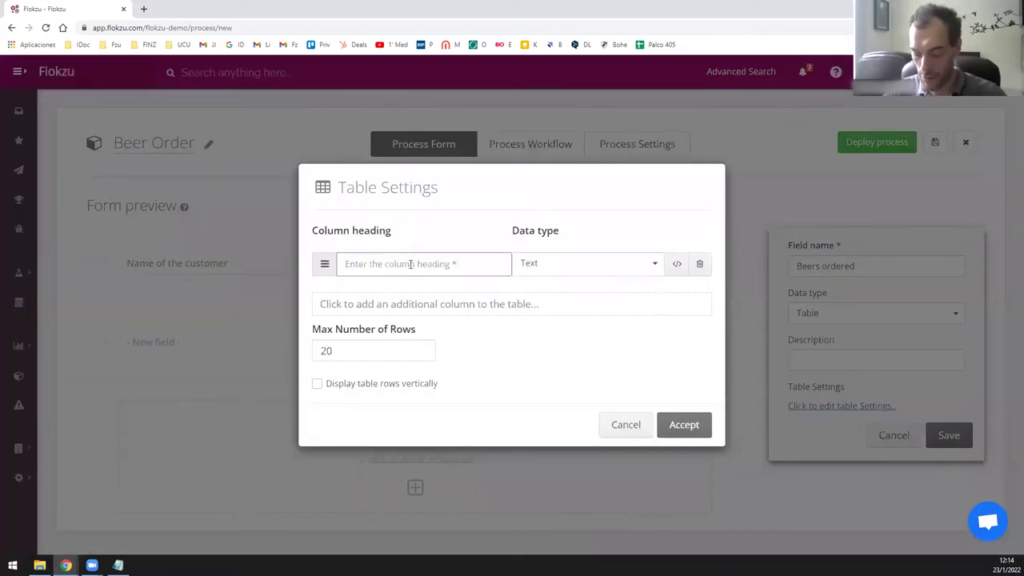
{"action": "left_click", "coordinate": [410, 264]}
{"action": "type", "text": "Name of the beer"}
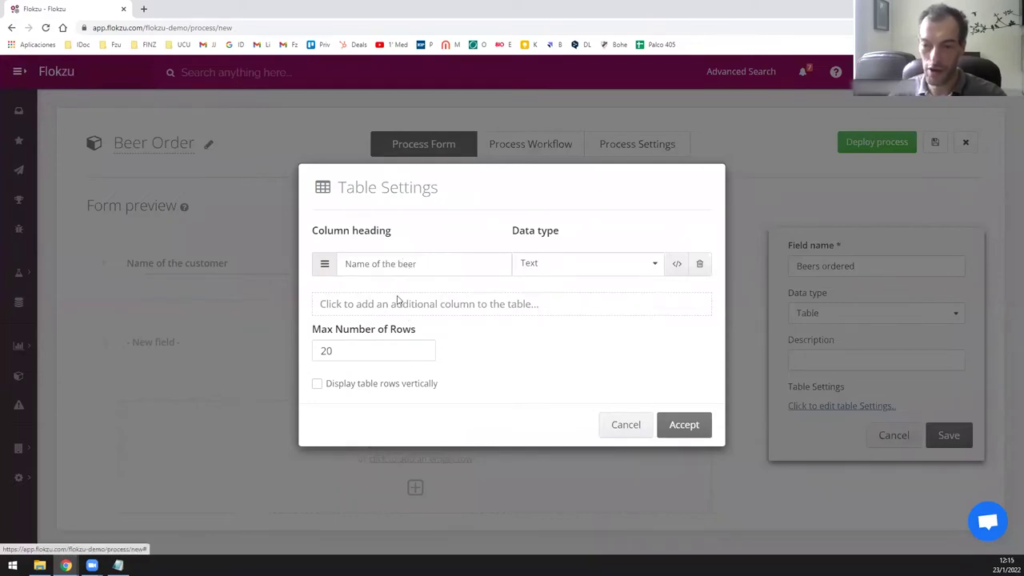
{"action": "left_click", "coordinate": [395, 303]}
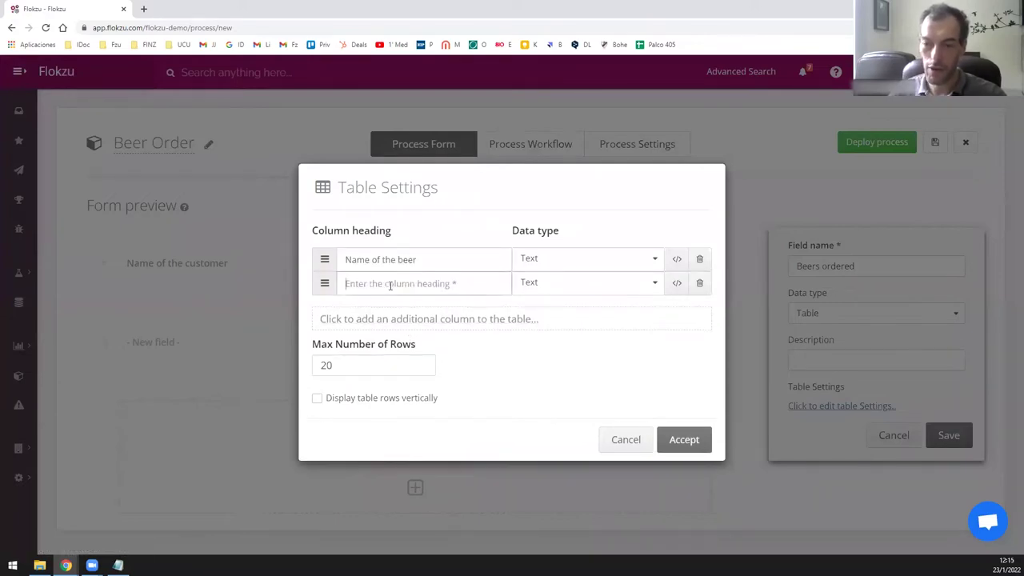
{"action": "type", "text": "Liter (p"}
{"action": "key", "text": "Escape"}
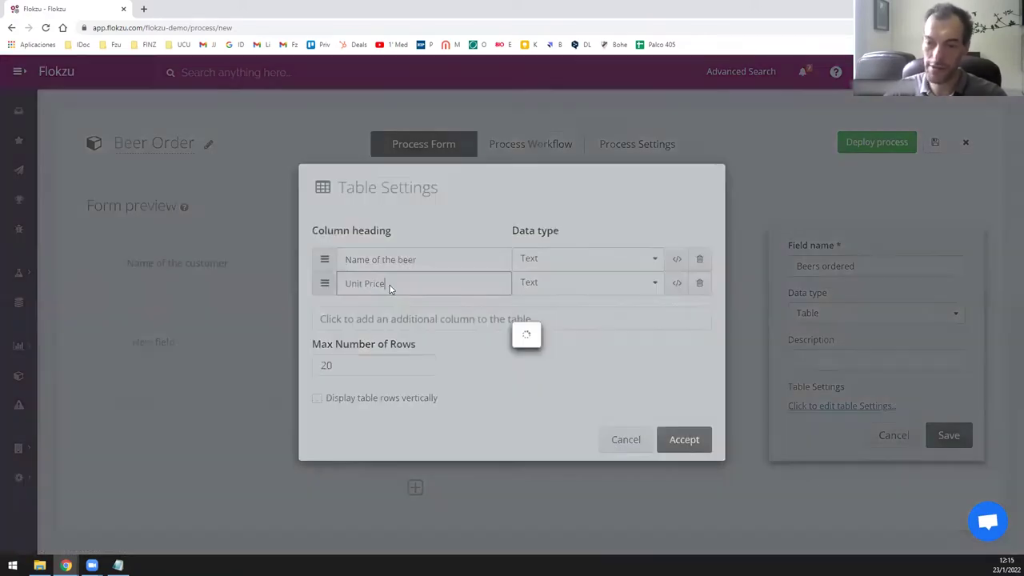
{"action": "left_click", "coordinate": [857, 408]}
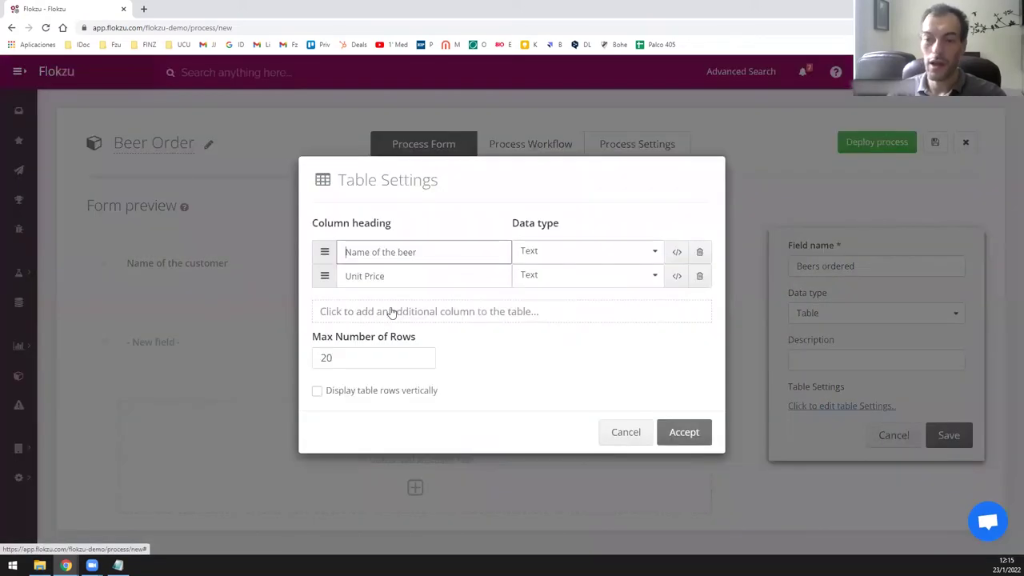
{"action": "left_click", "coordinate": [400, 317]}
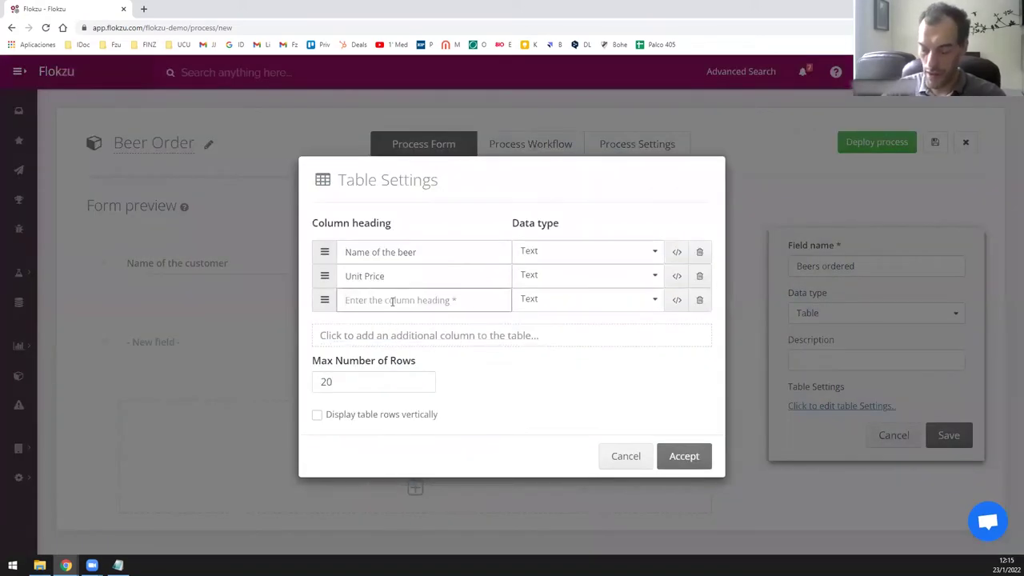
{"action": "type", "text": "Quant"}
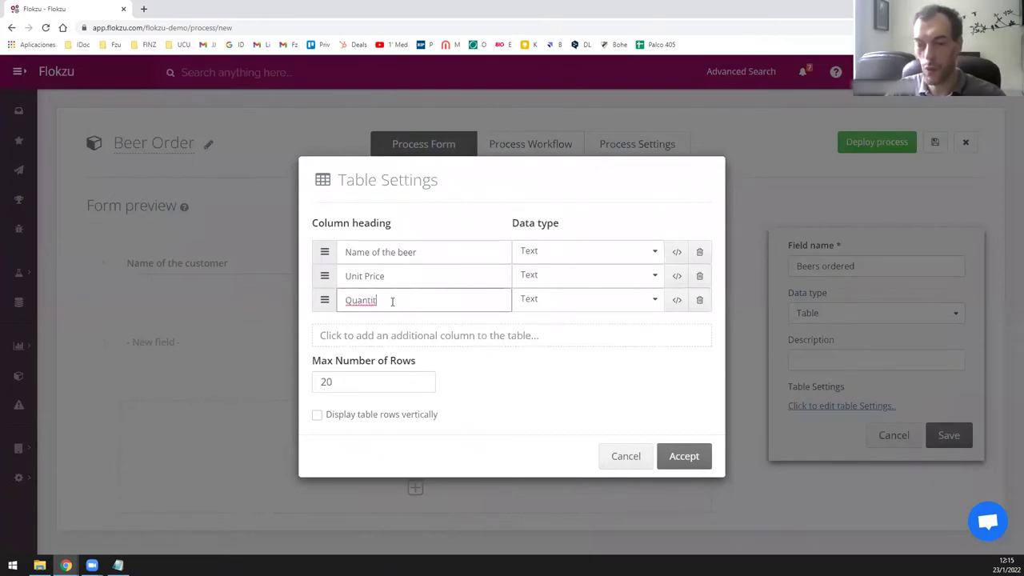
{"action": "type", "text": "it"}
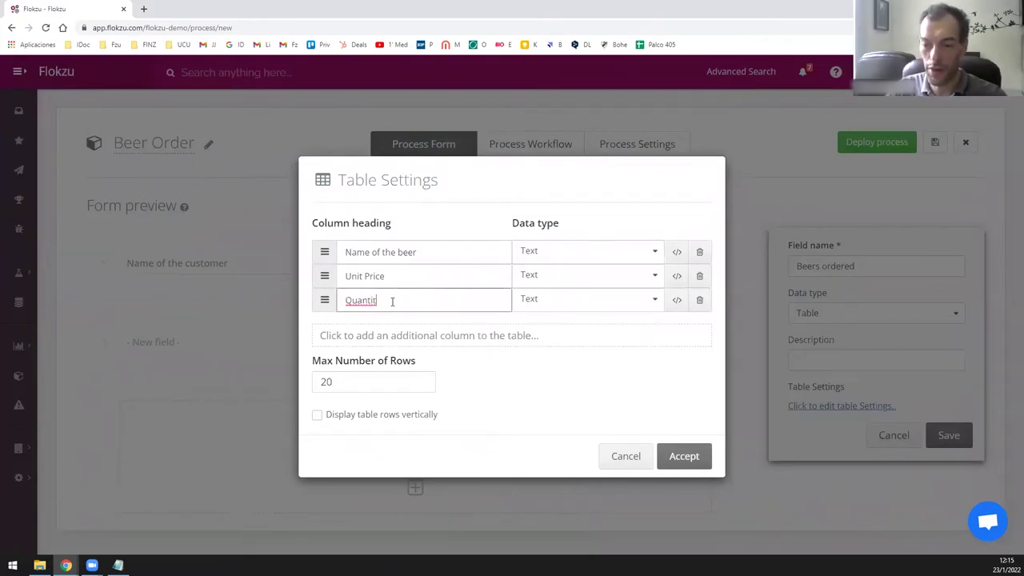
{"action": "type", "text": "y"}
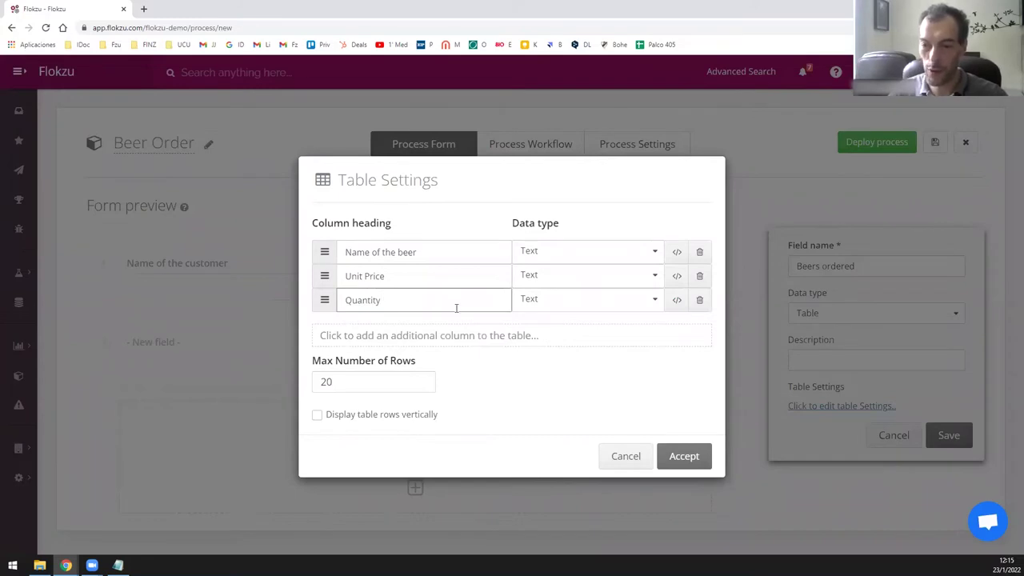
Make Quantity a decimal column and Unit Price a money column.
{"action": "left_click", "coordinate": [541, 309]}
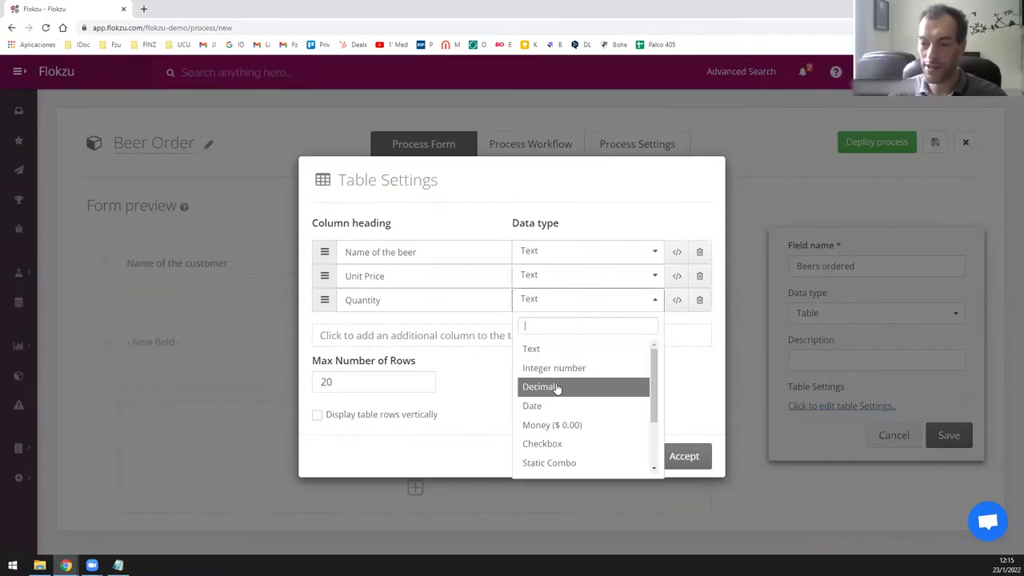
{"action": "left_click", "coordinate": [557, 388]}
{"action": "left_click", "coordinate": [550, 280]}
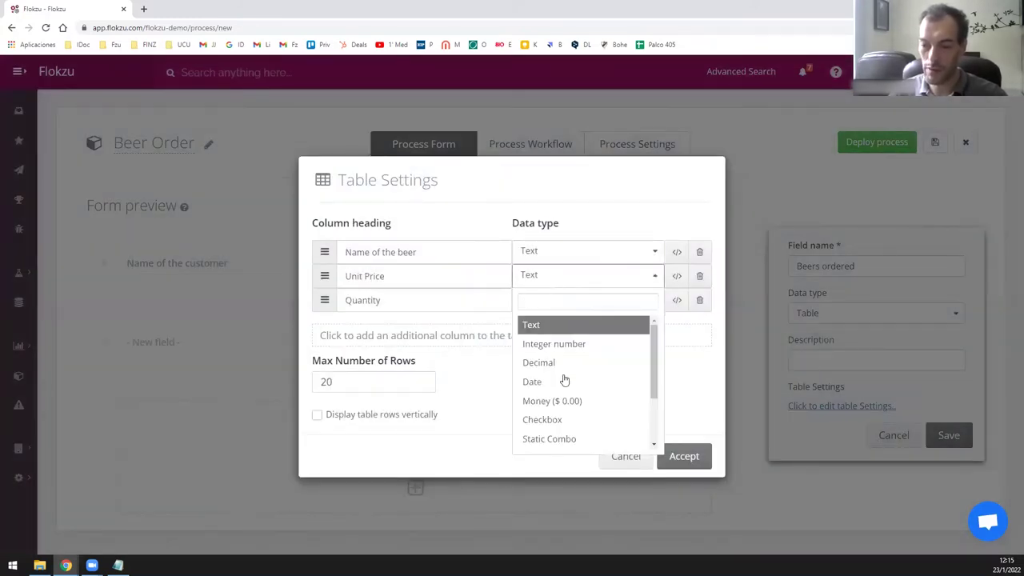
{"action": "left_click", "coordinate": [574, 402]}
Add a money Subtotal column and make Name of the beer a Database Combo.
{"action": "left_click", "coordinate": [407, 336]}
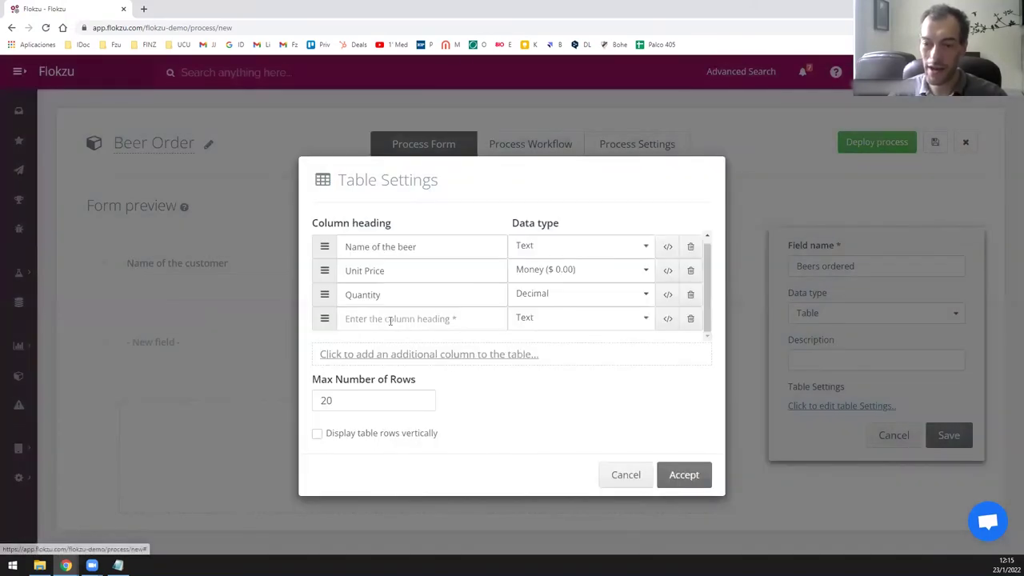
{"action": "left_click", "coordinate": [389, 319]}
{"action": "type", "text": "Sub"}
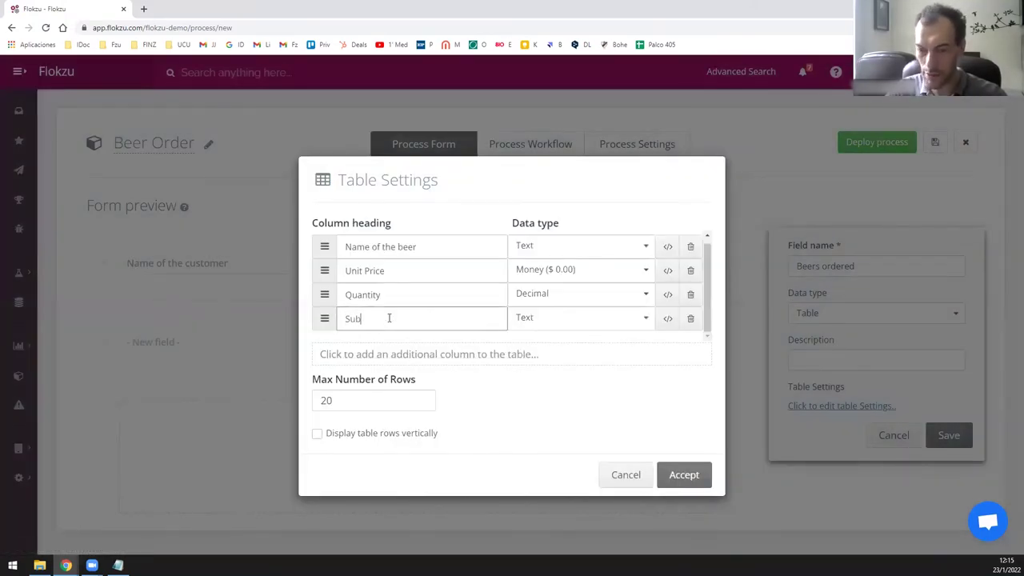
{"action": "type", "text": "total"}
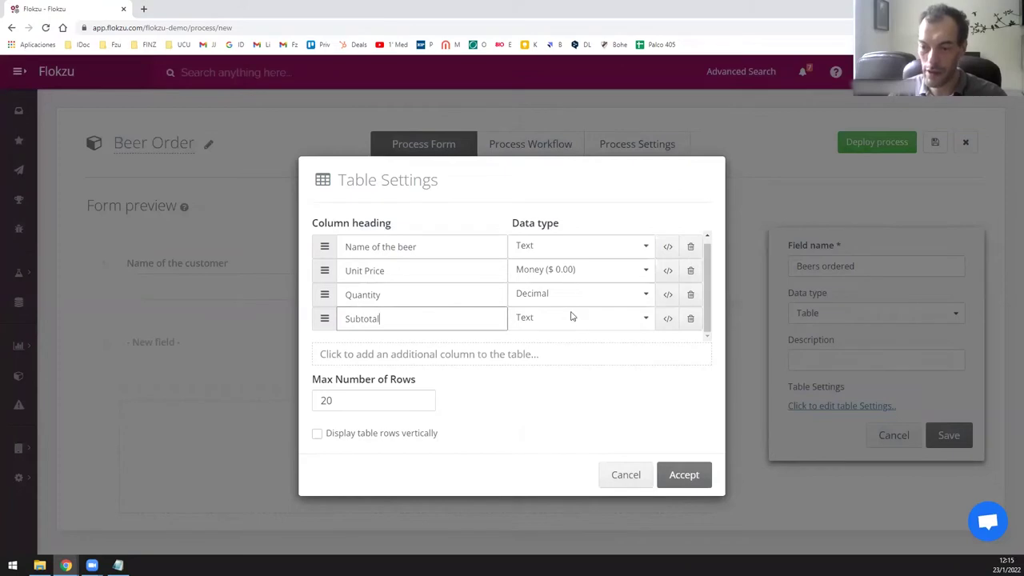
{"action": "left_click", "coordinate": [573, 317]}
{"action": "left_click", "coordinate": [590, 443]}
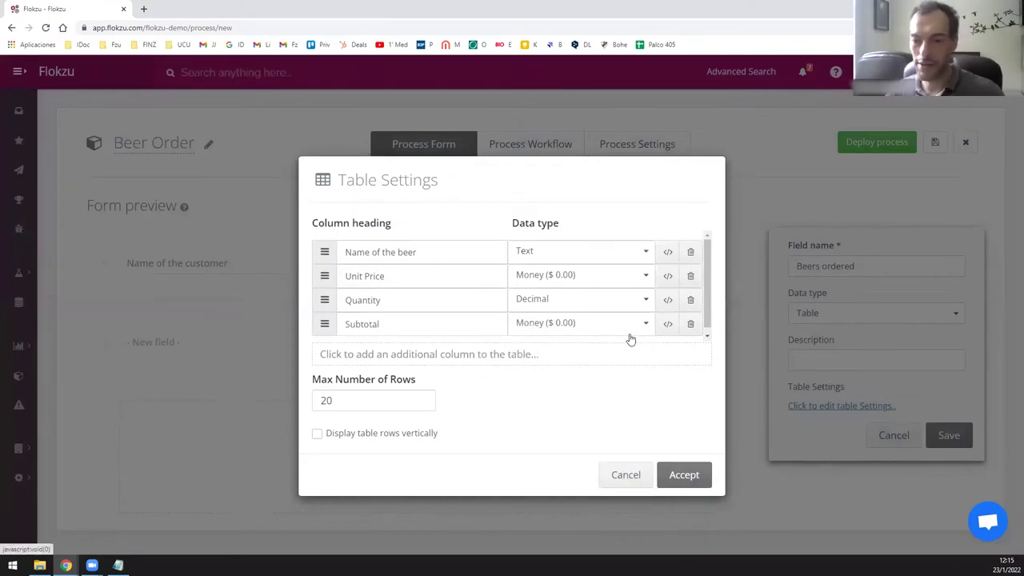
{"action": "left_click", "coordinate": [529, 259]}
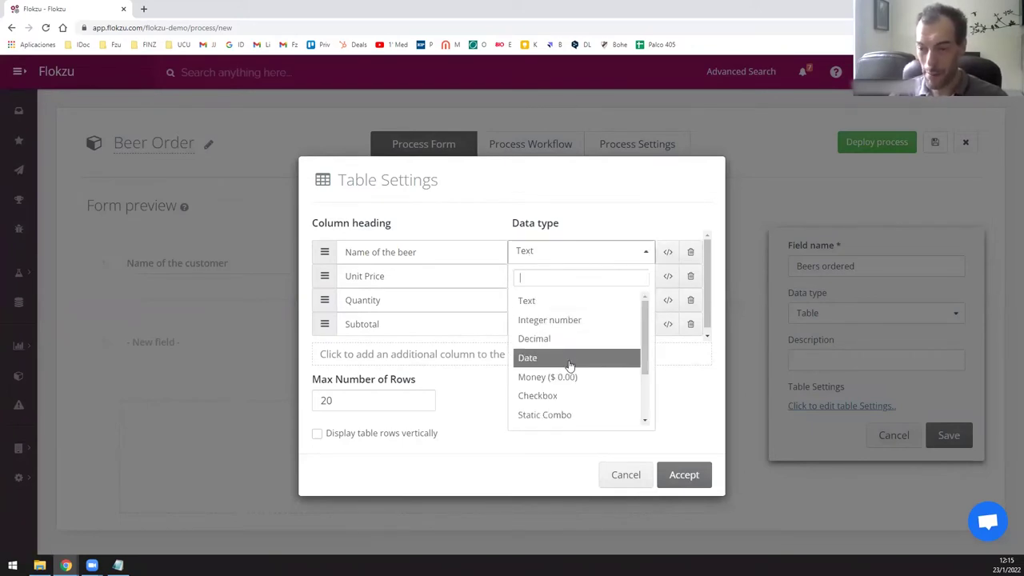
{"action": "scroll", "coordinate": [568, 360], "scroll_direction": "down", "scroll_amount": 2}
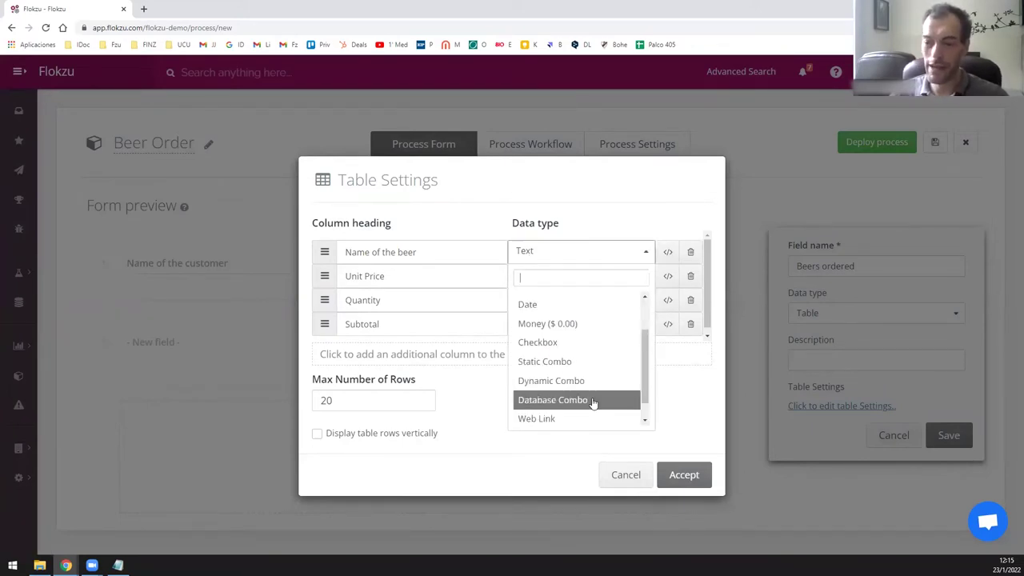
{"action": "left_click", "coordinate": [593, 400]}
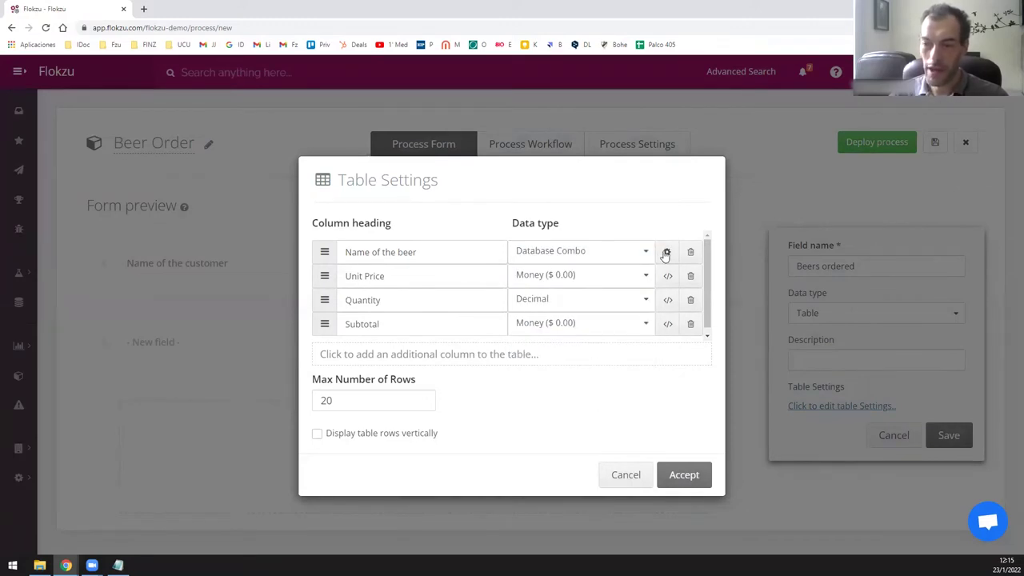
Point the beer column at the Products database, displaying Product Name.
{"action": "left_click", "coordinate": [666, 252]}
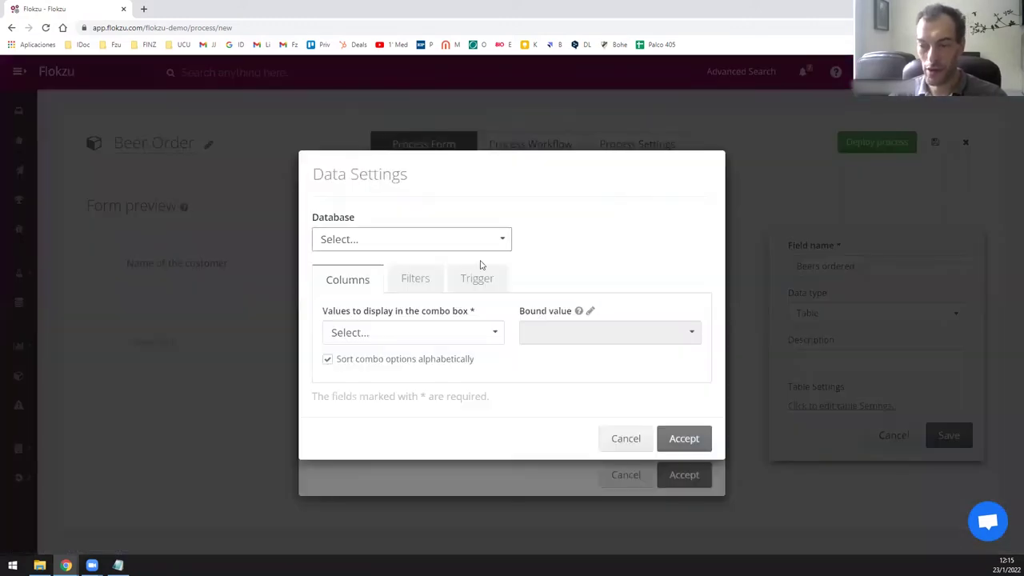
{"action": "left_click", "coordinate": [379, 248]}
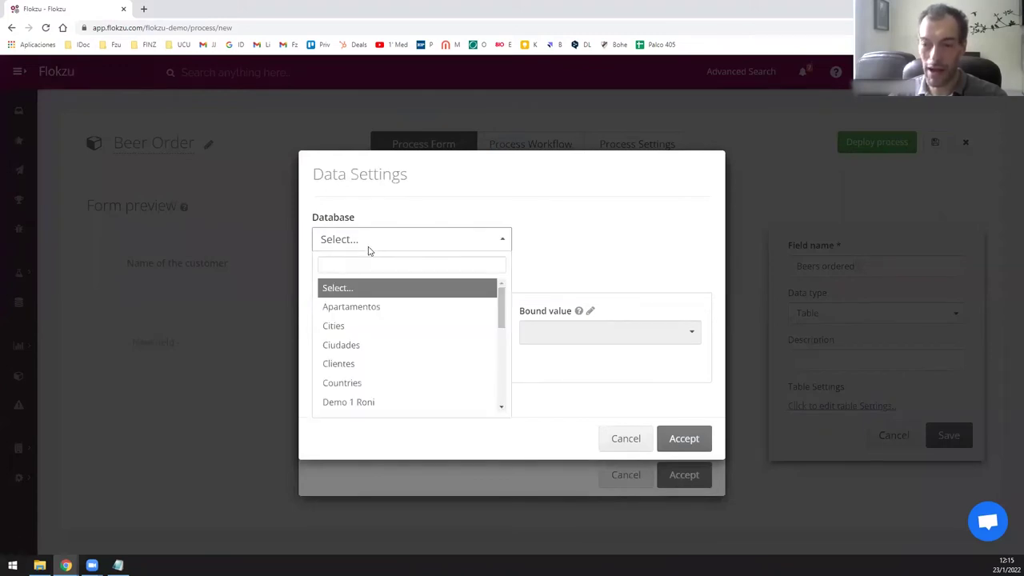
{"action": "type", "text": "pro"}
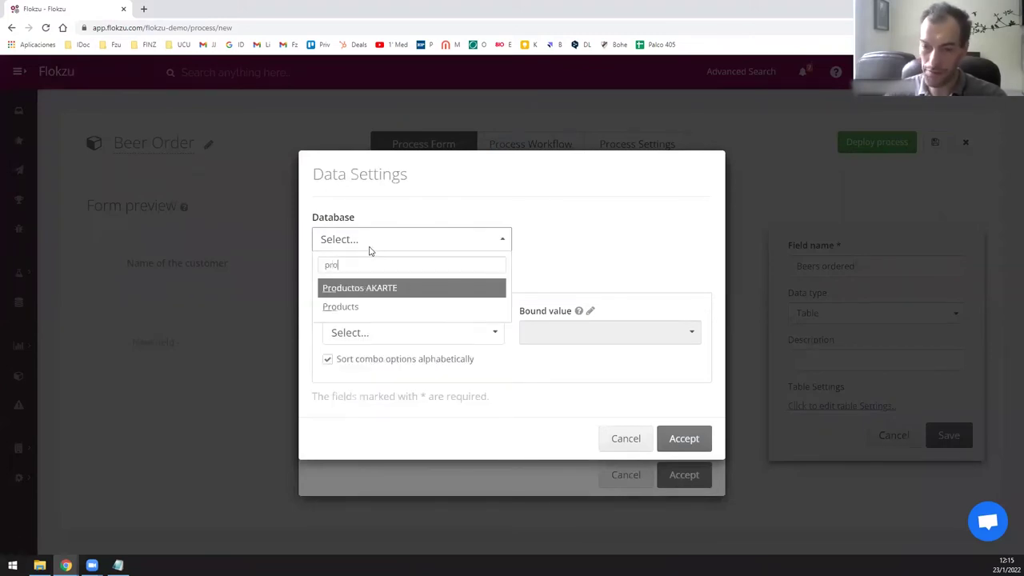
{"action": "left_click", "coordinate": [390, 303]}
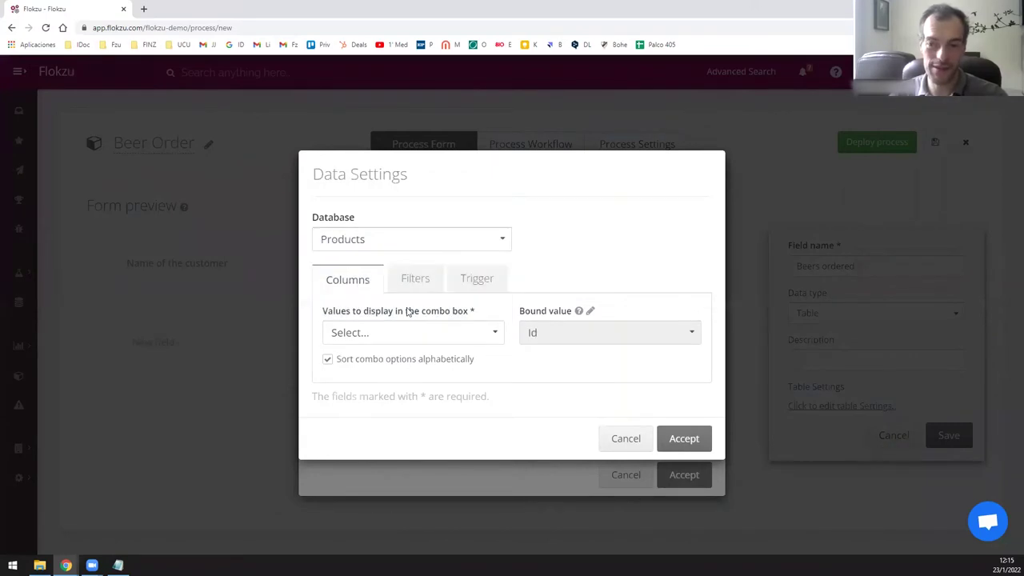
{"action": "left_click", "coordinate": [369, 339]}
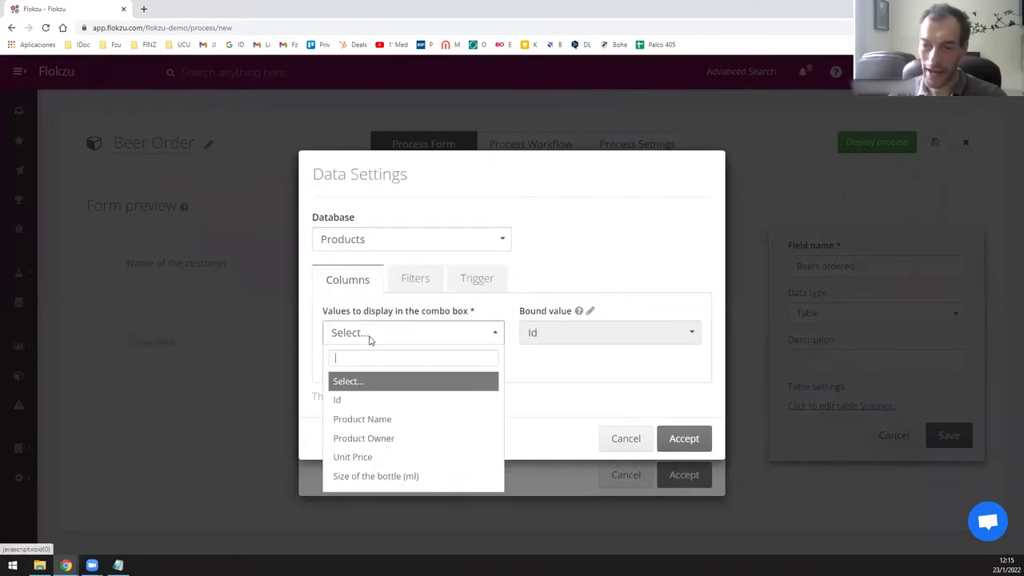
{"action": "left_click", "coordinate": [362, 418]}
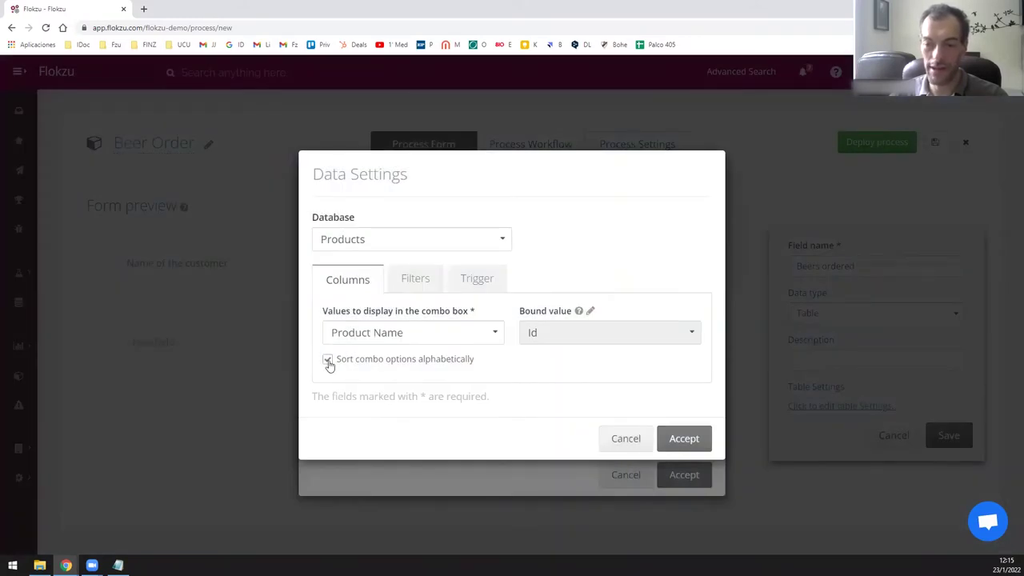
Add a trigger mapping the product's Unit Price to the table's Unit Price column.
{"action": "left_click", "coordinate": [465, 286]}
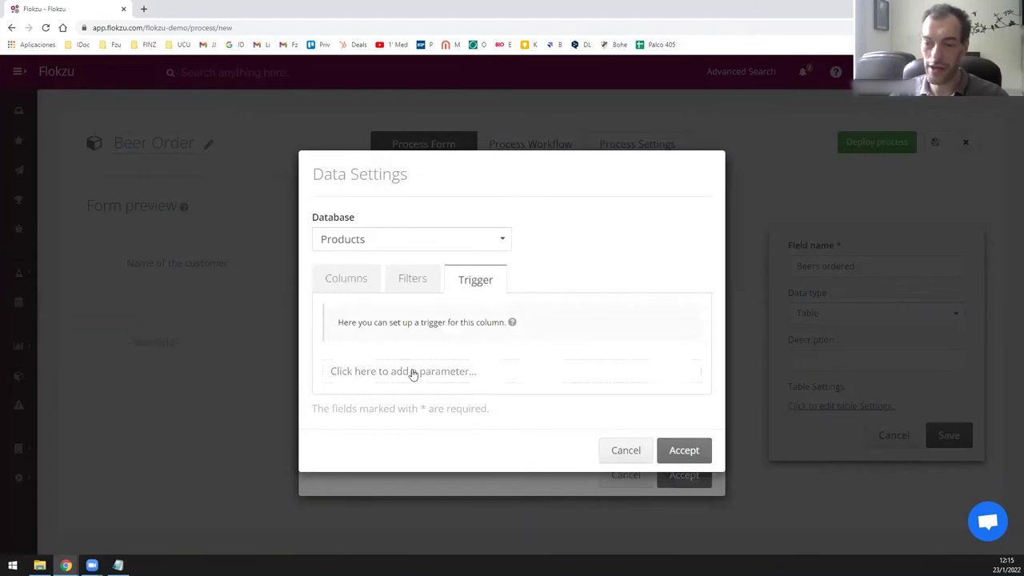
{"action": "left_click", "coordinate": [410, 373]}
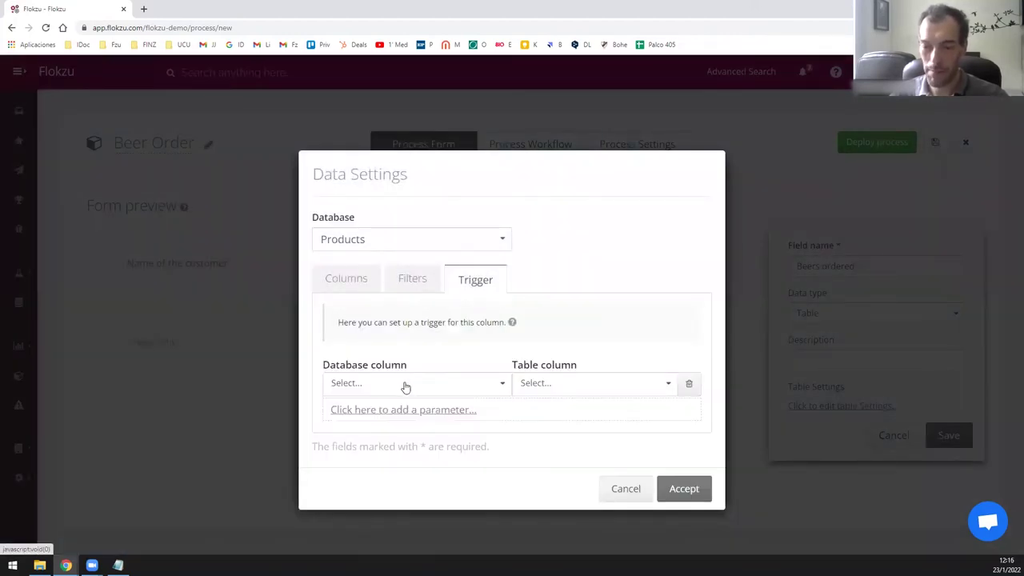
{"action": "left_click", "coordinate": [405, 385]}
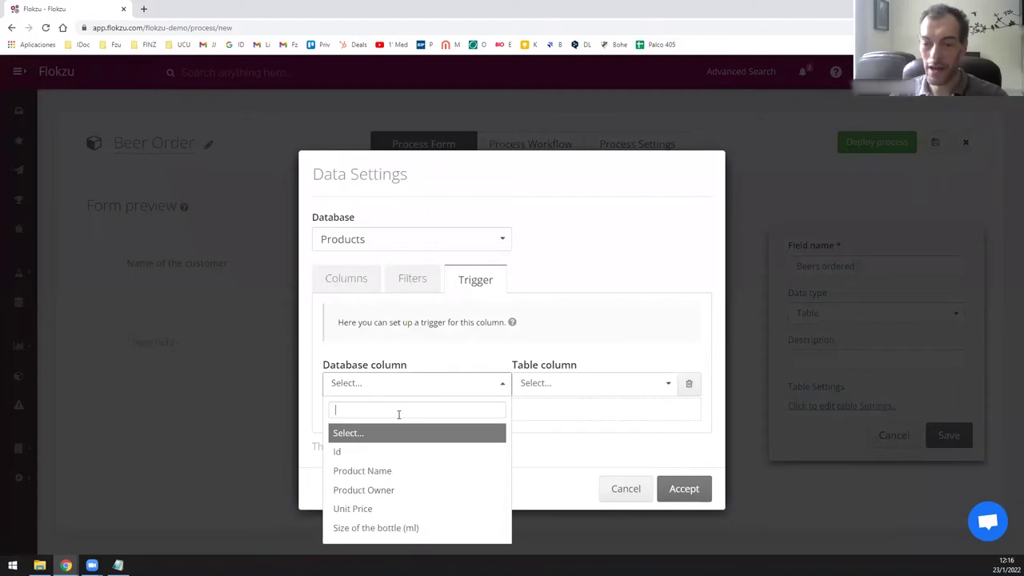
{"action": "left_click", "coordinate": [435, 508]}
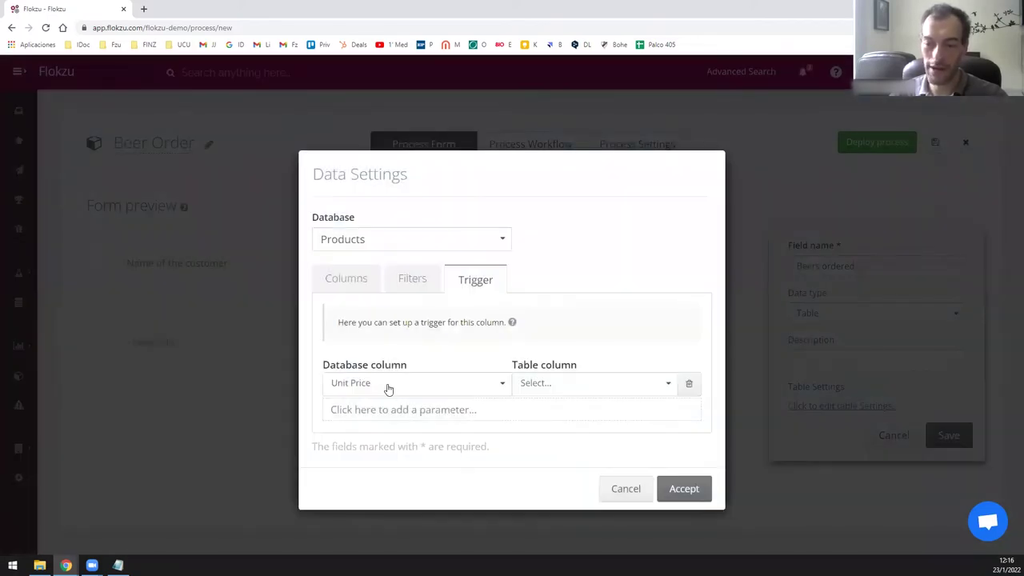
{"action": "left_click", "coordinate": [539, 388]}
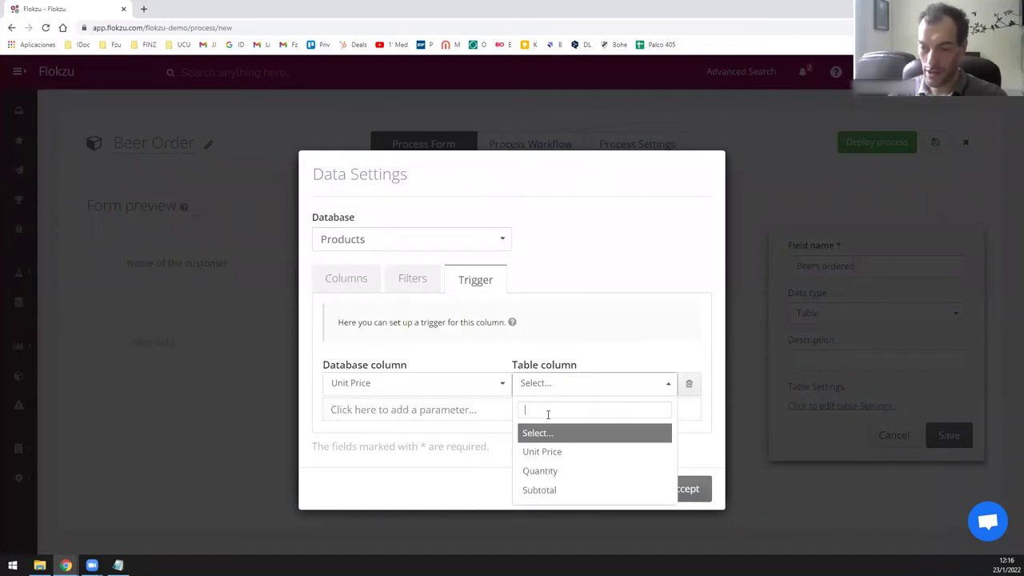
{"action": "left_click", "coordinate": [563, 453]}
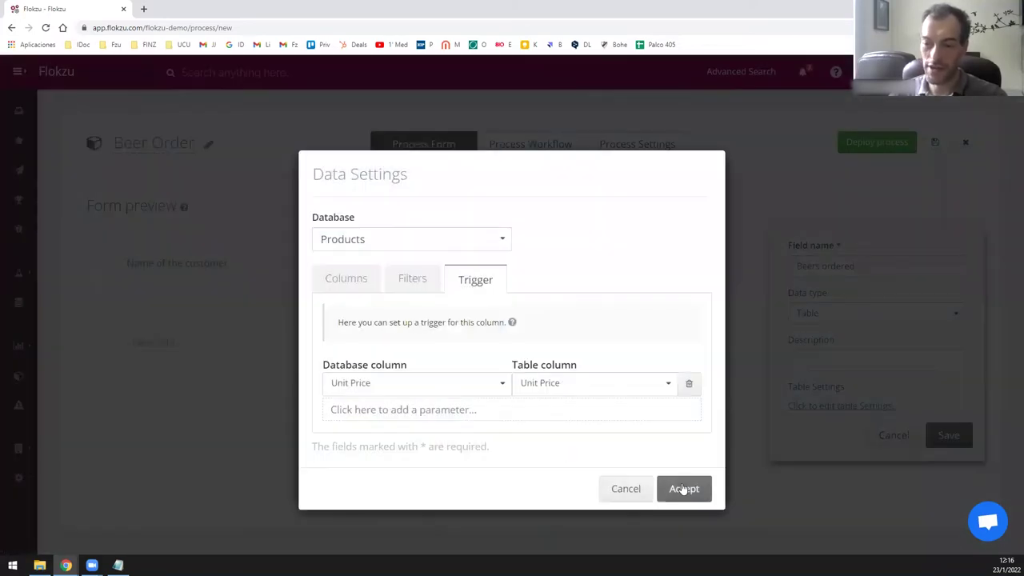
{"action": "left_click", "coordinate": [681, 487]}
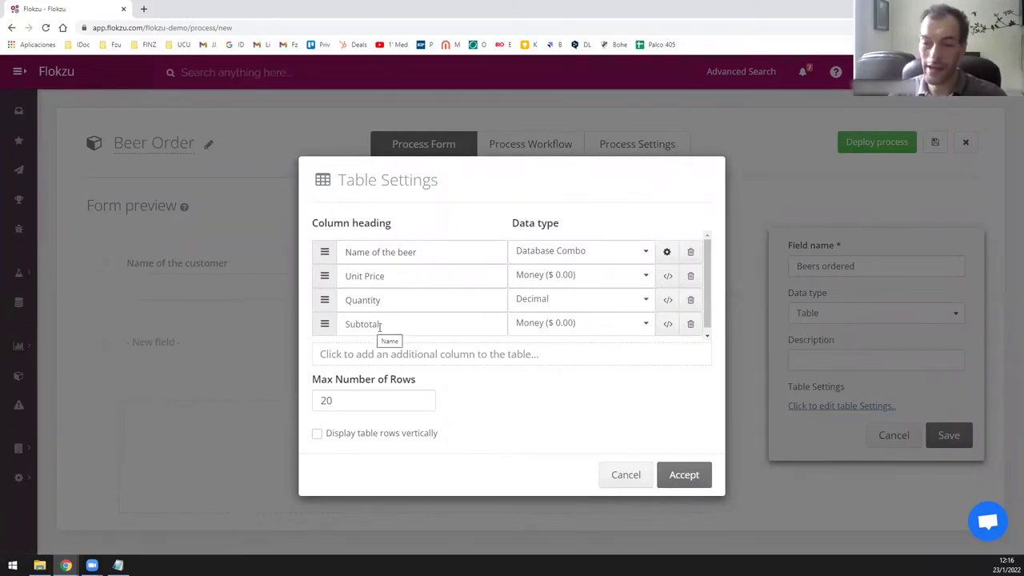
Give Subtotal the formula {{Unit Price}} * {{Quantity}} and accept the table settings.
{"action": "left_click", "coordinate": [668, 323]}
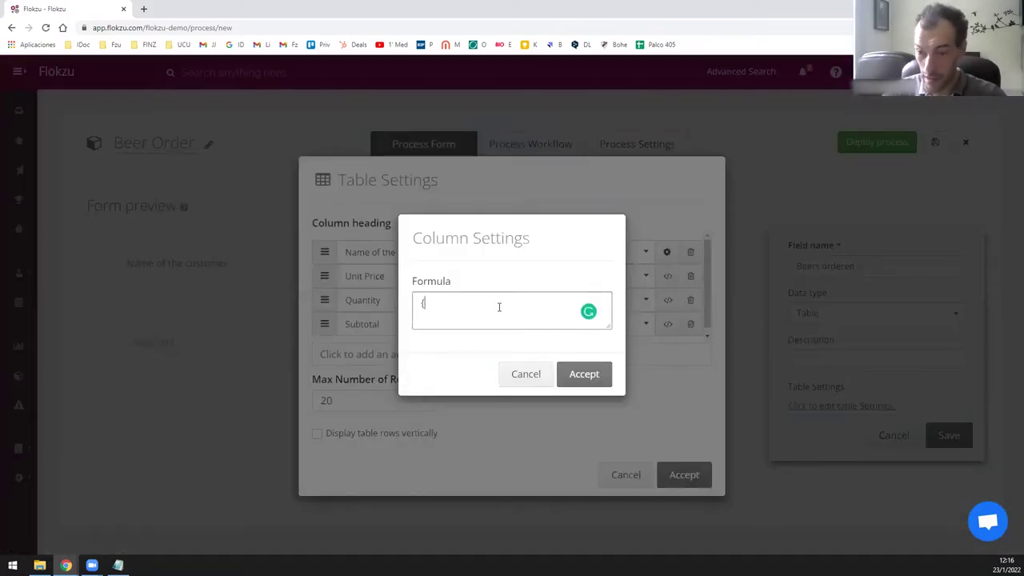
{"action": "type", "text": "{{Unit Price}} * {{"}
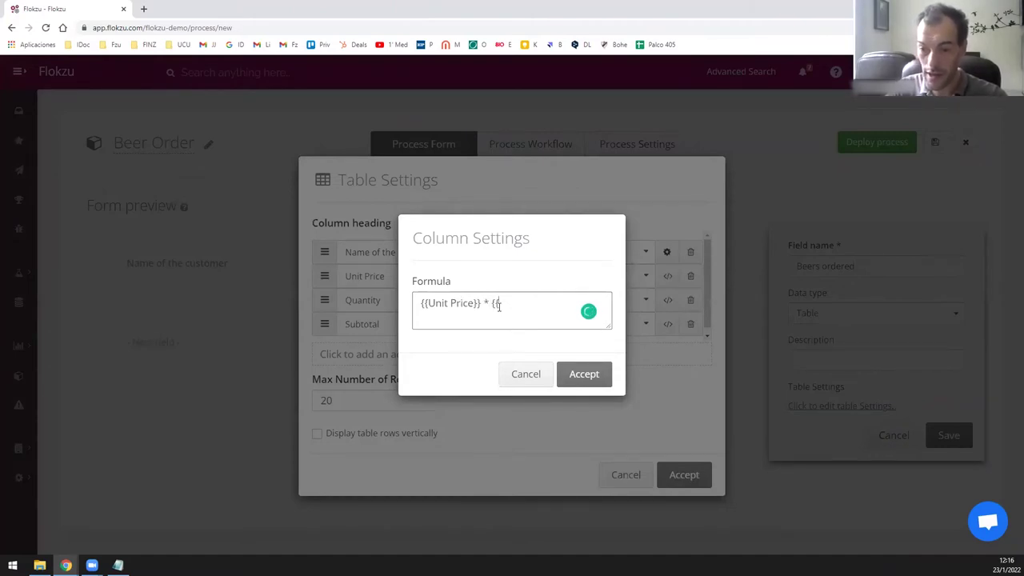
{"action": "type", "text": "Quantity"}
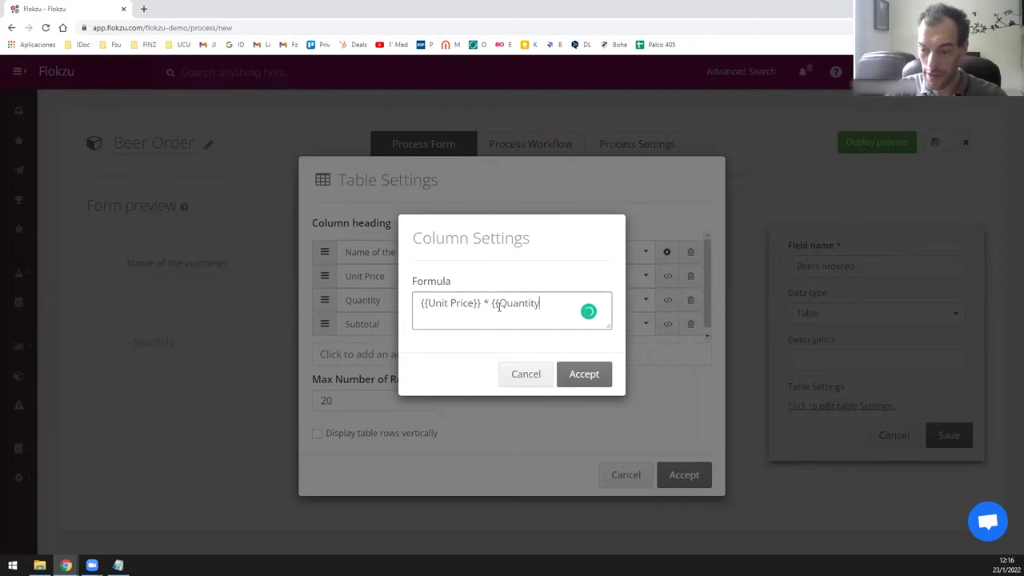
{"action": "type", "text": "}}"}
{"action": "left_click", "coordinate": [580, 373]}
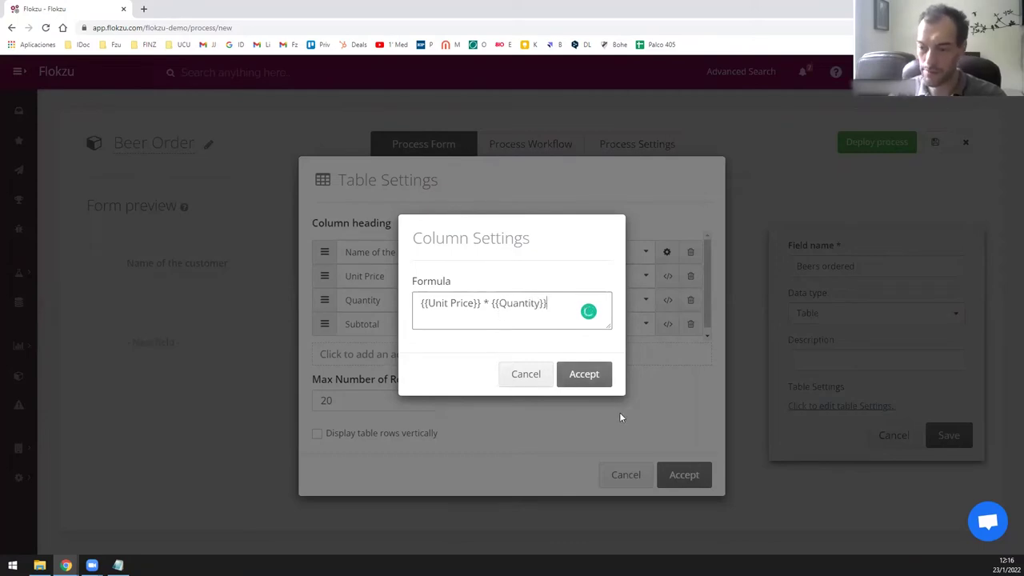
{"action": "left_click", "coordinate": [682, 473]}
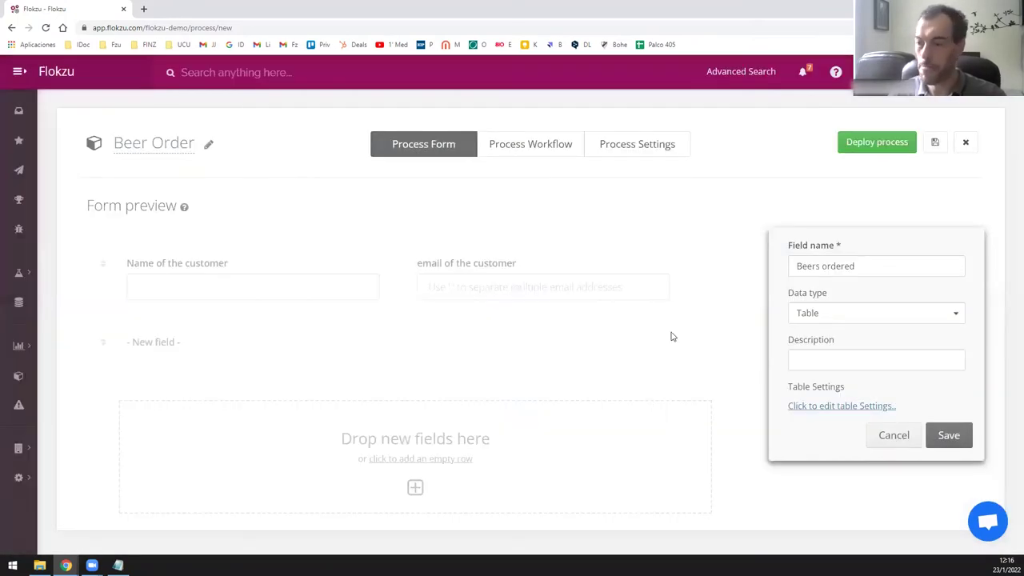
Save the Beers ordered table and add a calculated field below it for Order Total.
{"action": "left_click", "coordinate": [964, 440]}
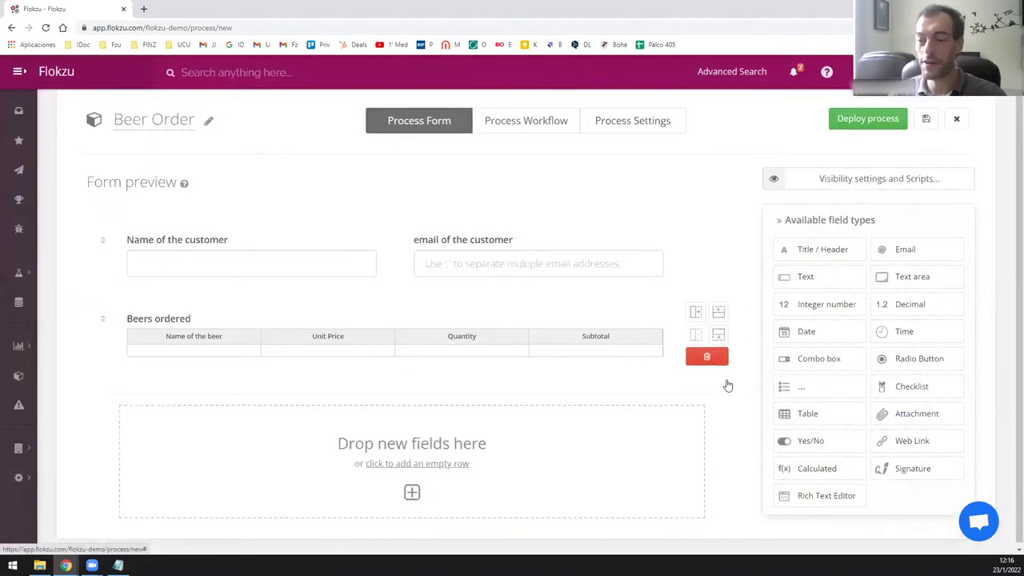
{"action": "left_click_drag", "start_coordinate": [827, 467], "coordinate": [566, 465]}
{"action": "left_click", "coordinate": [810, 240]}
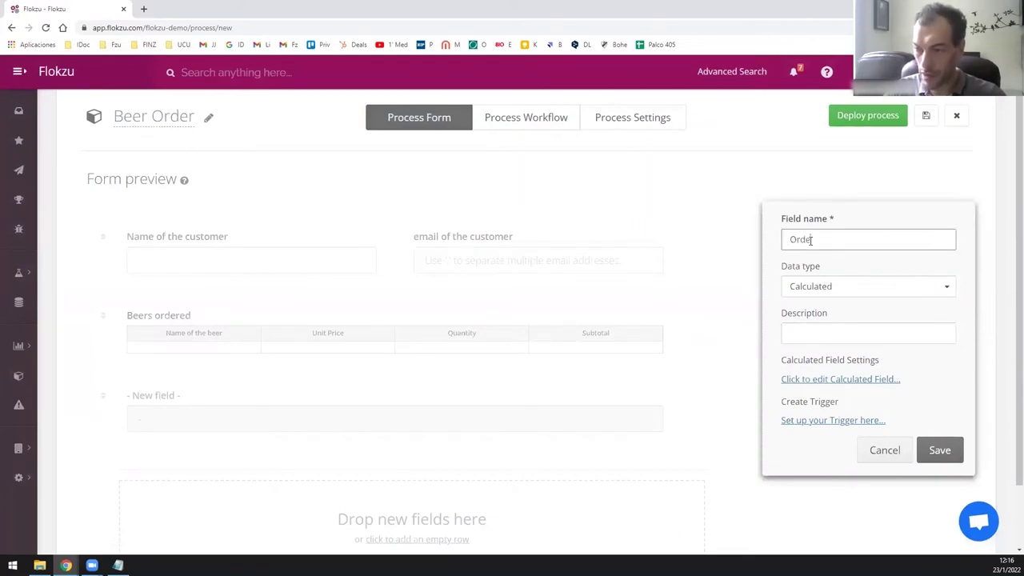
Set Order Total to Sum the Beers ordered Subtotal column and save the field.
{"action": "left_click", "coordinate": [853, 381]}
{"action": "left_click", "coordinate": [373, 304]}
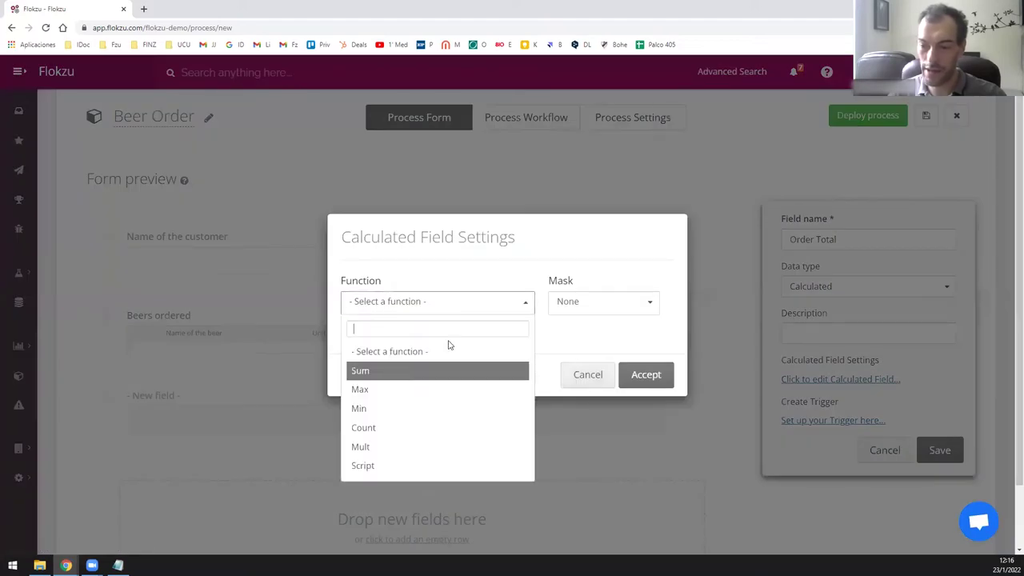
{"action": "left_click", "coordinate": [459, 367]}
{"action": "left_click", "coordinate": [473, 354]}
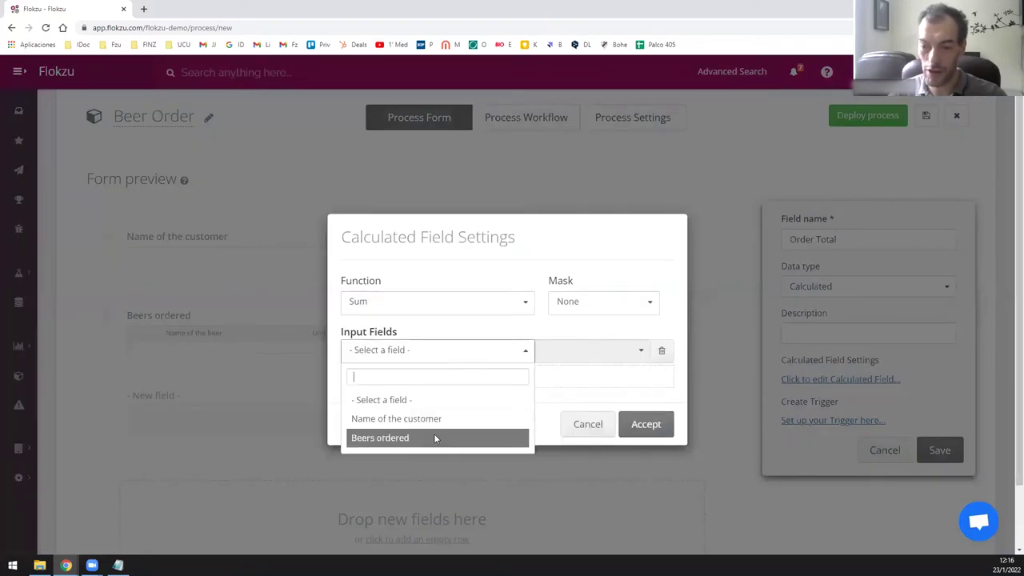
{"action": "left_click", "coordinate": [431, 434]}
{"action": "left_click", "coordinate": [562, 352]}
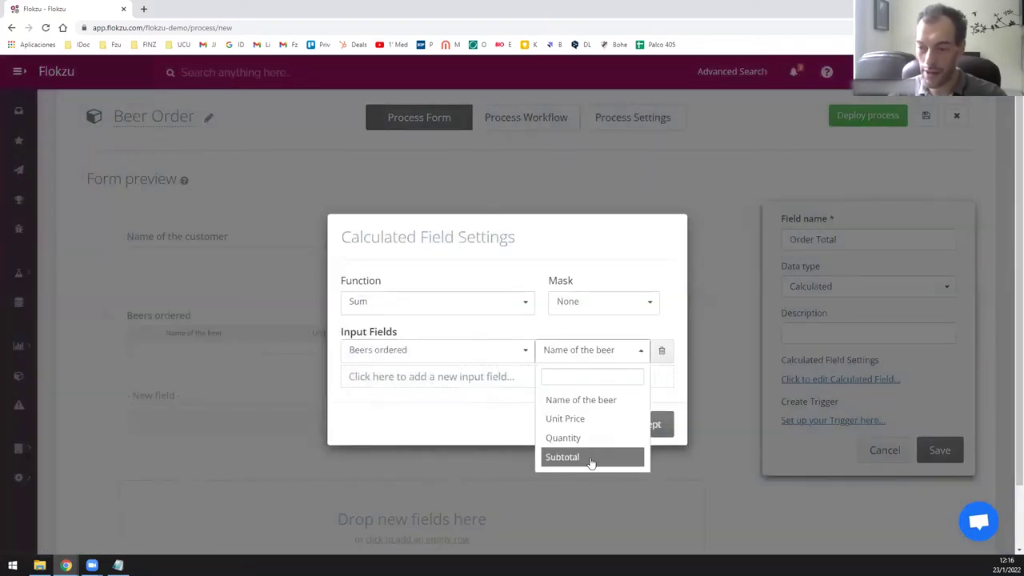
{"action": "left_click", "coordinate": [589, 460]}
{"action": "left_click", "coordinate": [648, 432]}
{"action": "left_click", "coordinate": [939, 450]}
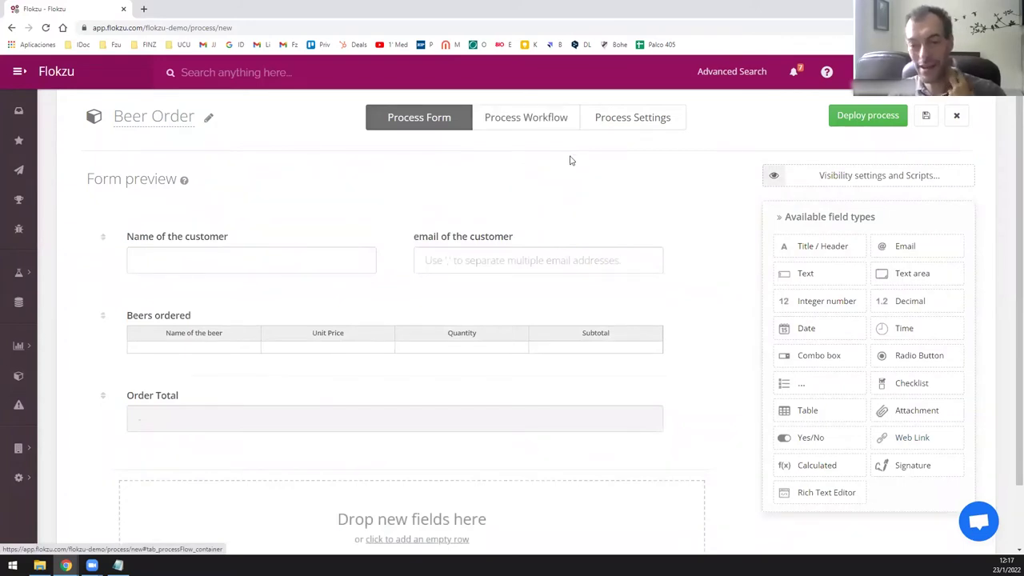
Connect an 'End' event after the Launch Process start event in the workflow diagram.
{"action": "left_click", "coordinate": [528, 126]}
{"action": "left_click", "coordinate": [293, 324]}
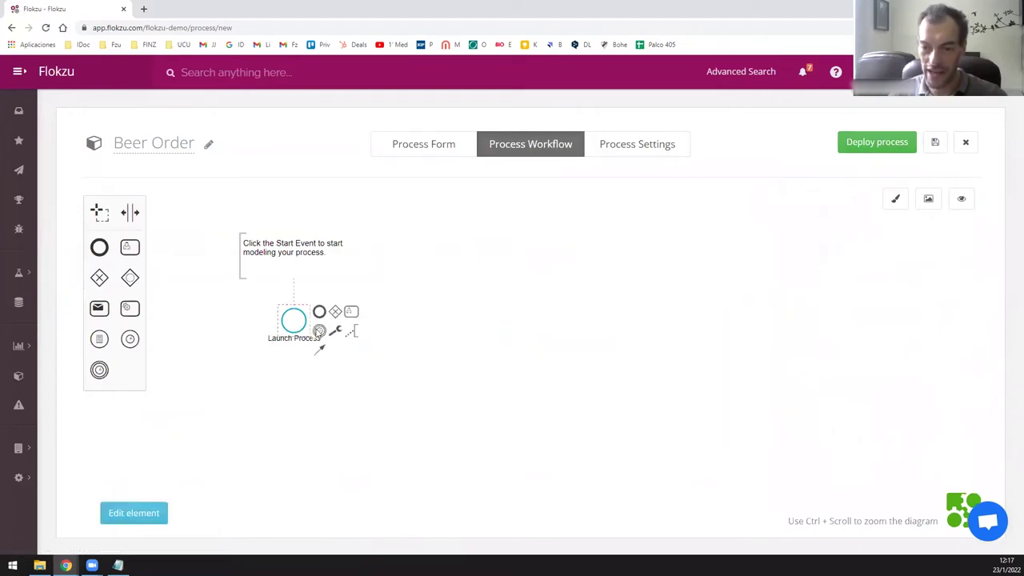
{"action": "left_click", "coordinate": [318, 310]}
{"action": "left_click", "coordinate": [468, 321]}
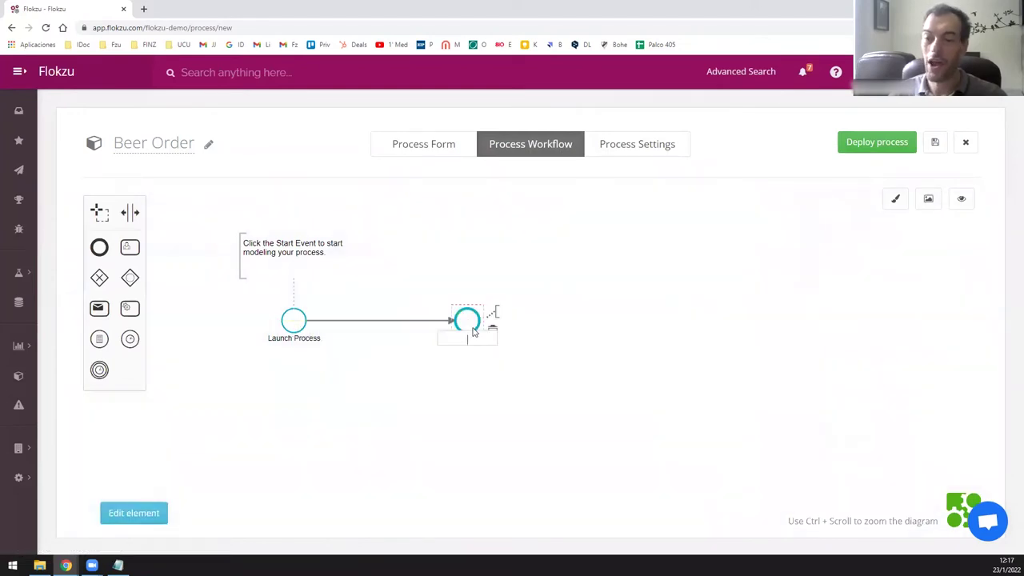
{"action": "type", "text": "End"}
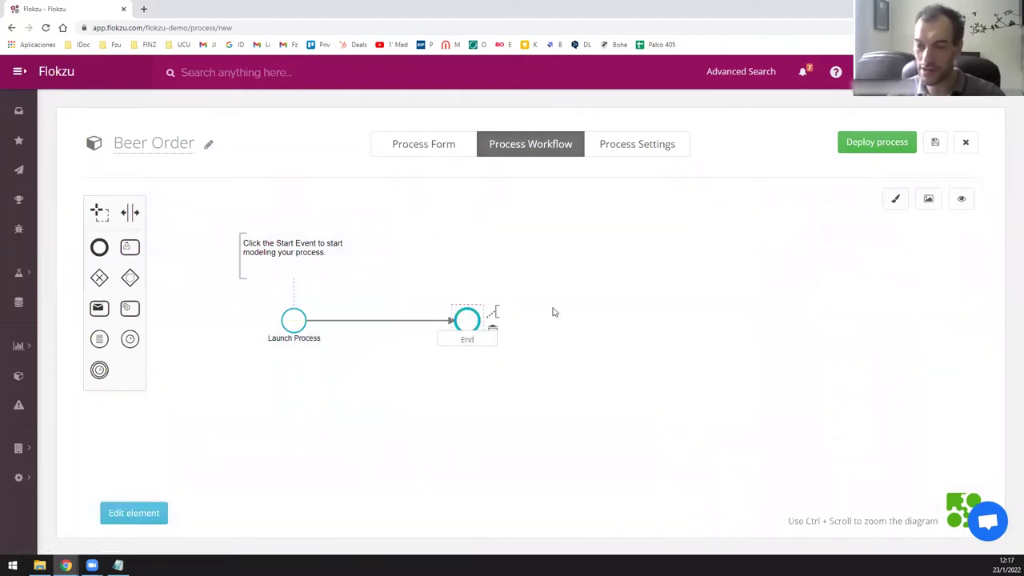
{"action": "left_click", "coordinate": [570, 293]}
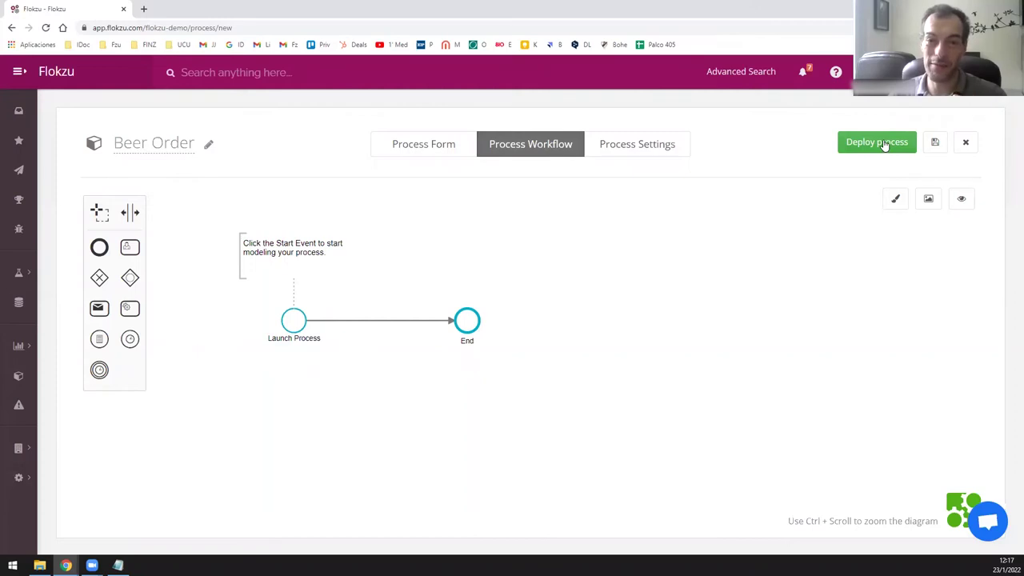
Deploy the Beer Order process and return to the Inbox.
{"action": "left_click", "coordinate": [884, 144]}
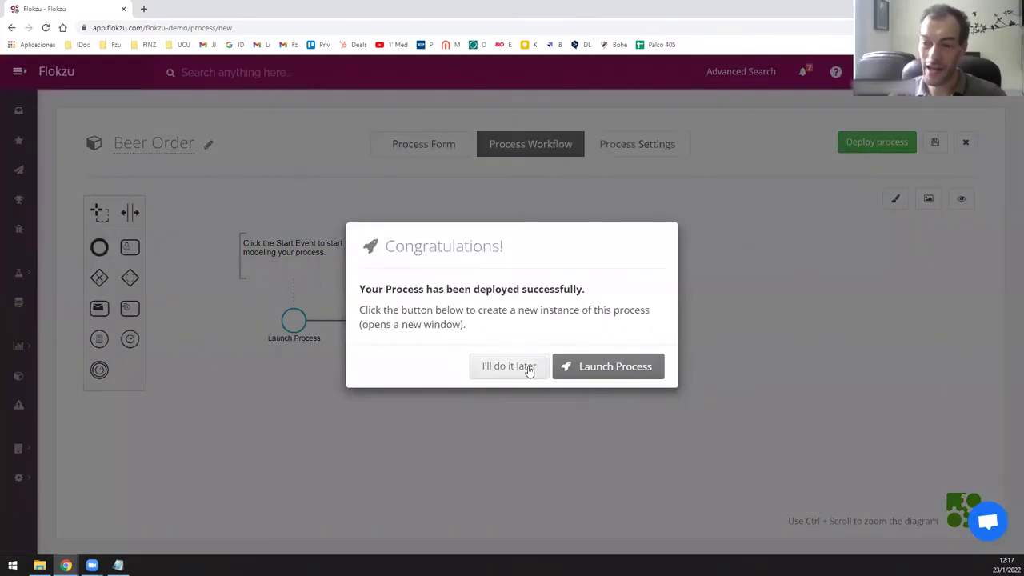
{"action": "left_click", "coordinate": [528, 367]}
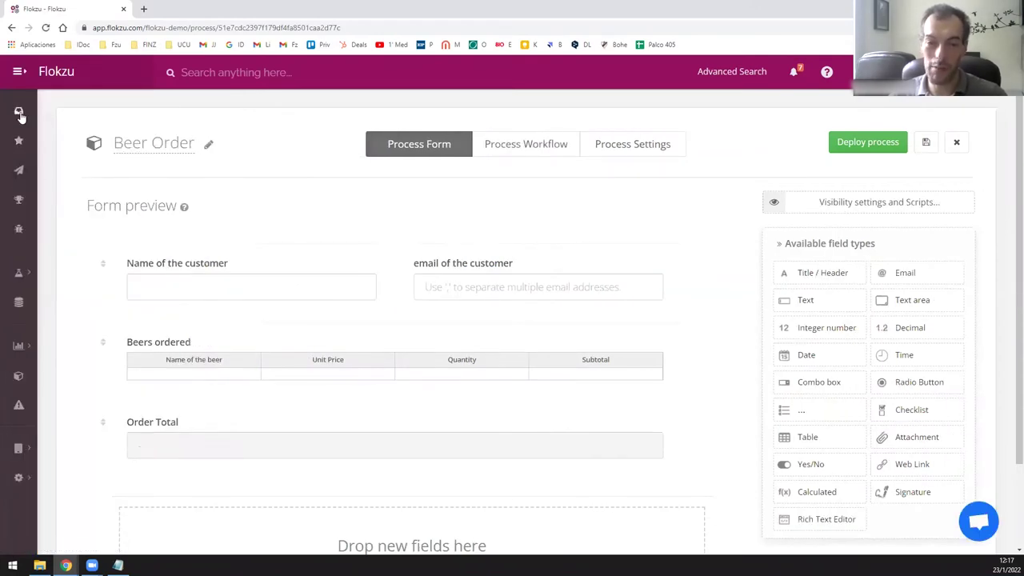
{"action": "left_click", "coordinate": [20, 112]}
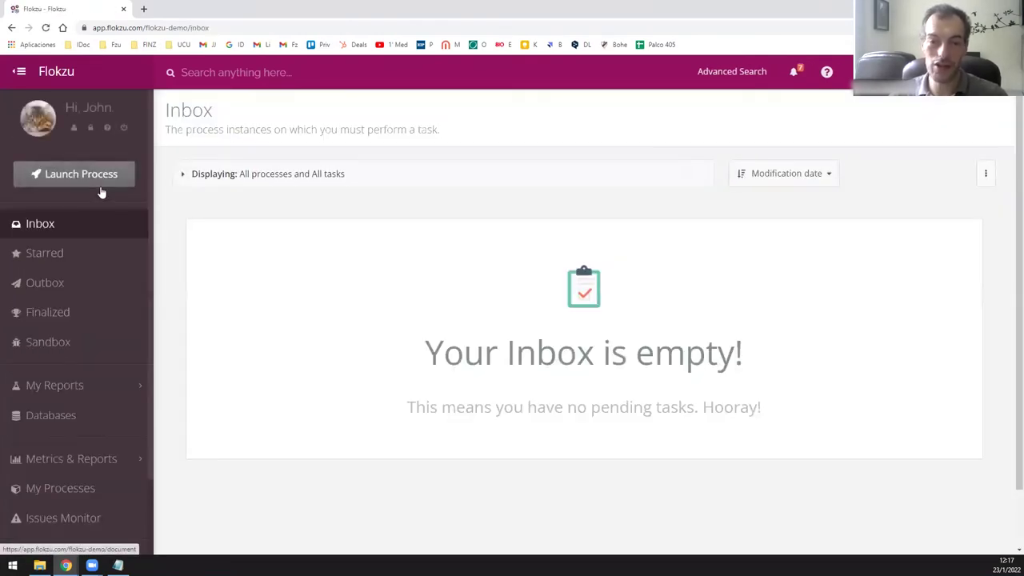
Launch a new instance of the Beer Order process from the Inbox.
{"action": "left_click", "coordinate": [101, 189]}
{"action": "left_click", "coordinate": [244, 235]}
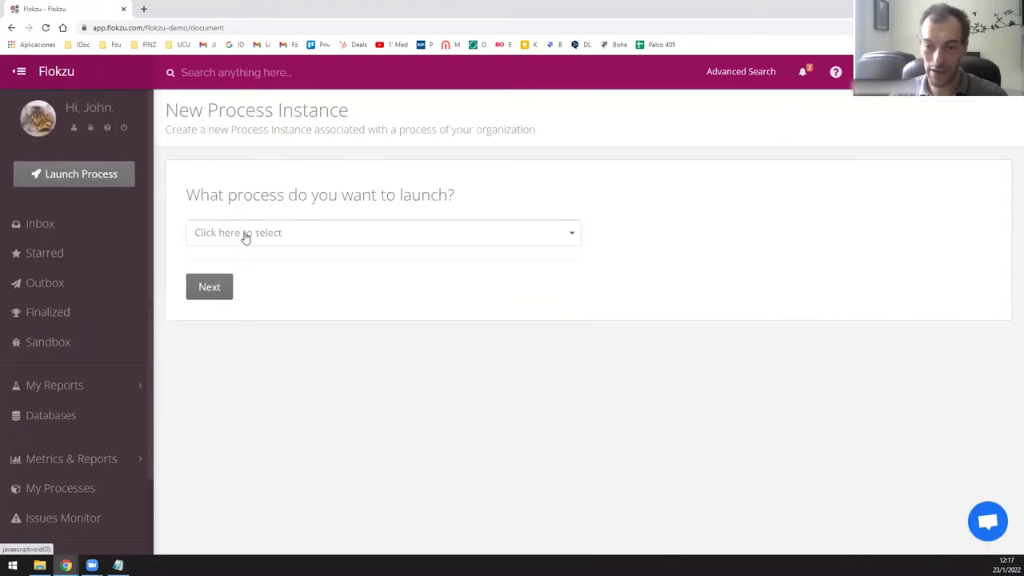
{"action": "left_click", "coordinate": [245, 235]}
{"action": "type", "text": "beer"}
{"action": "left_click", "coordinate": [240, 280]}
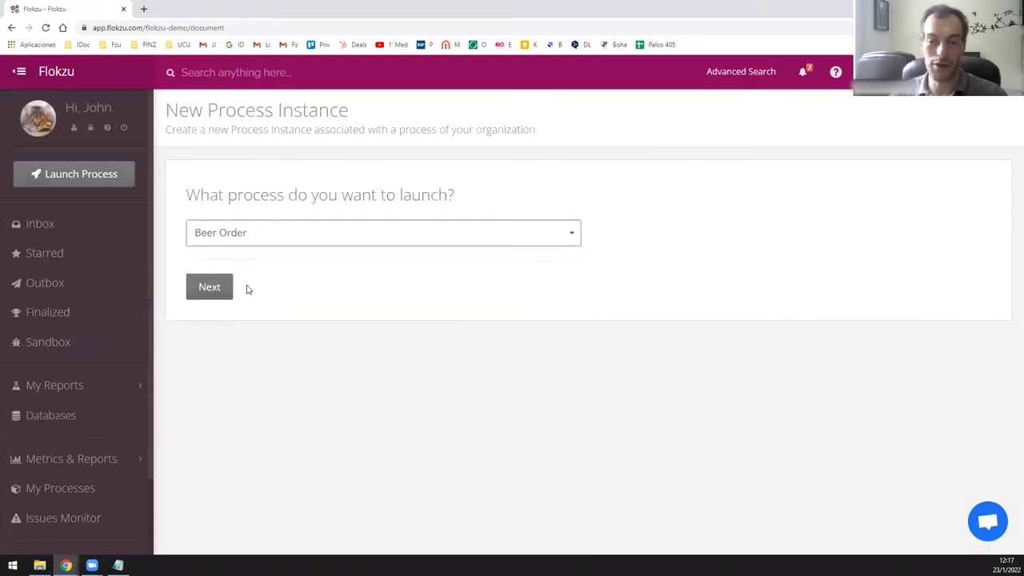
{"action": "left_click", "coordinate": [223, 291]}
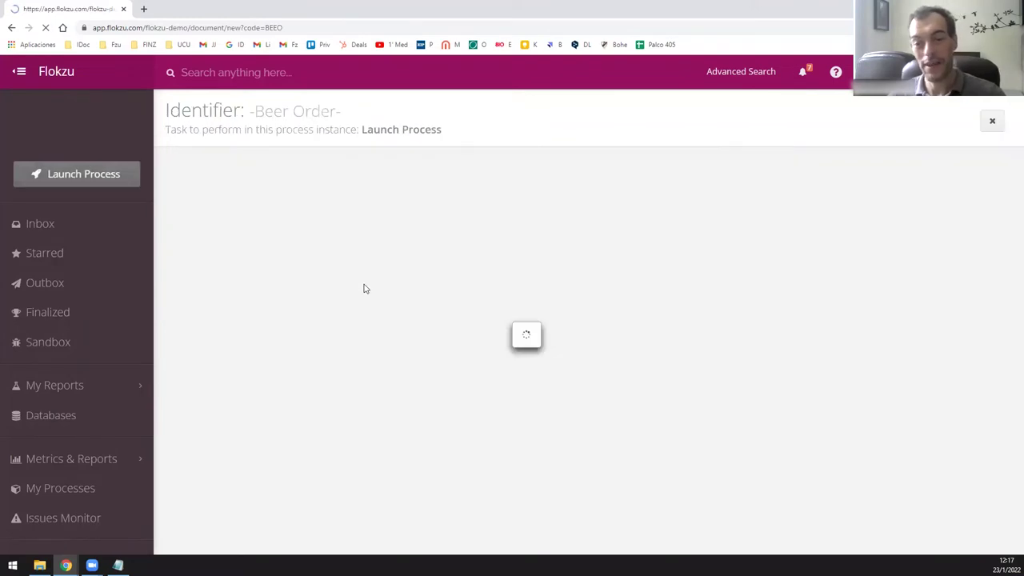
Enter the customer's name and e-mail address in the new Beer Order form's customer fields.
{"action": "scroll", "coordinate": [382, 289], "scroll_direction": "down", "scroll_amount": 2}
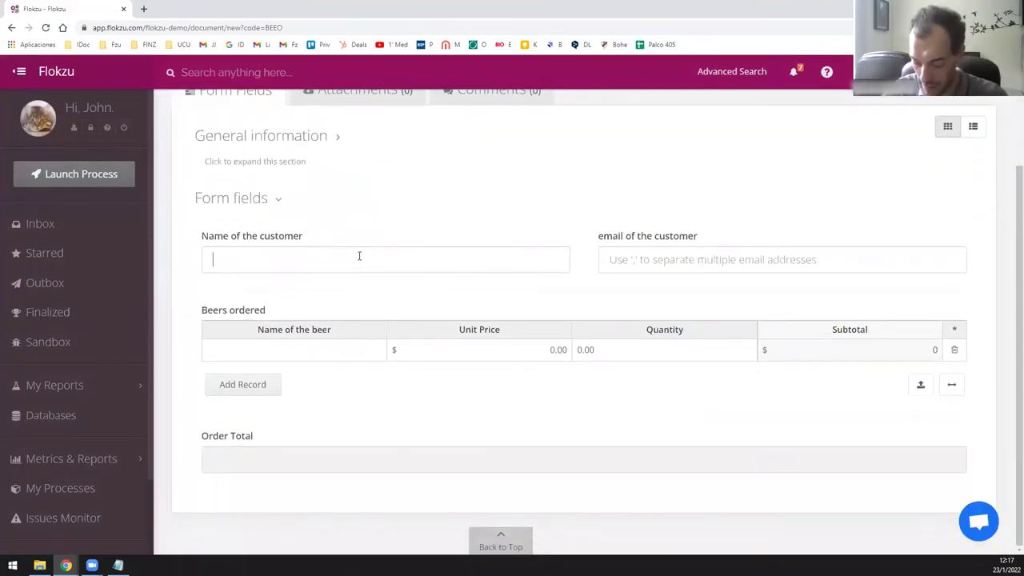
{"action": "type", "text": "Kim"}
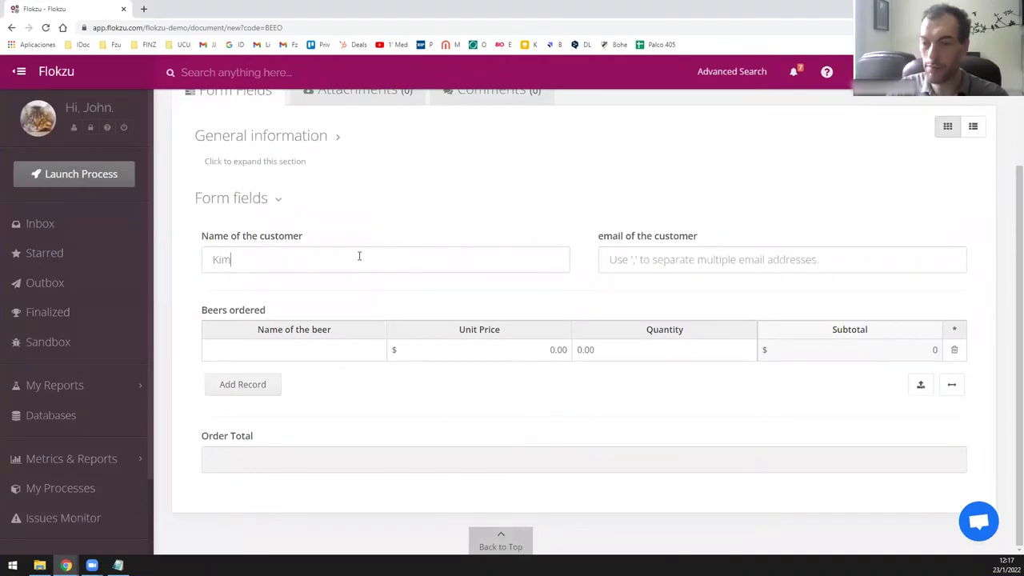
{"action": "key", "text": "Tab"}
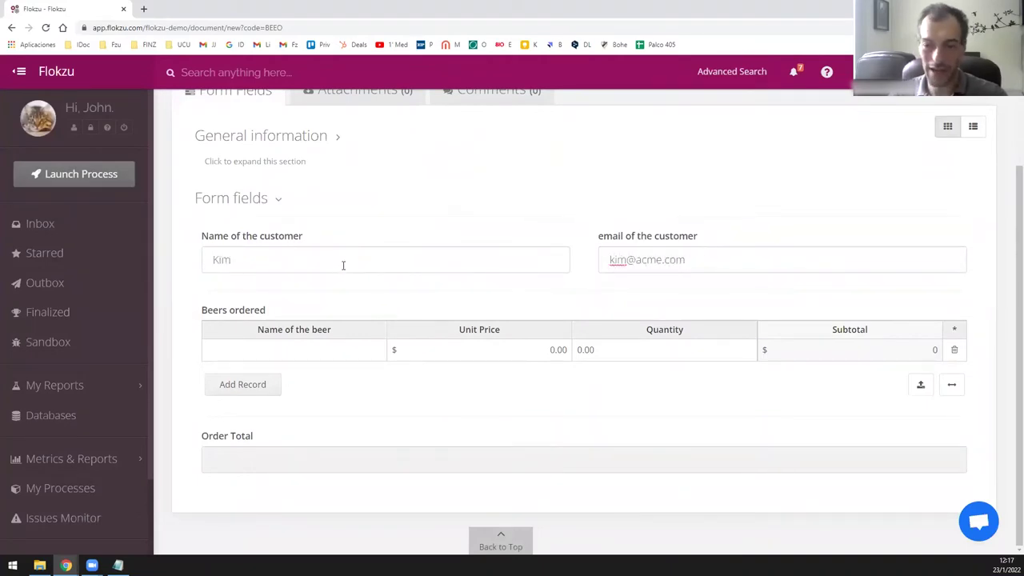
{"action": "left_click", "coordinate": [300, 352]}
{"action": "left_click", "coordinate": [300, 352]}
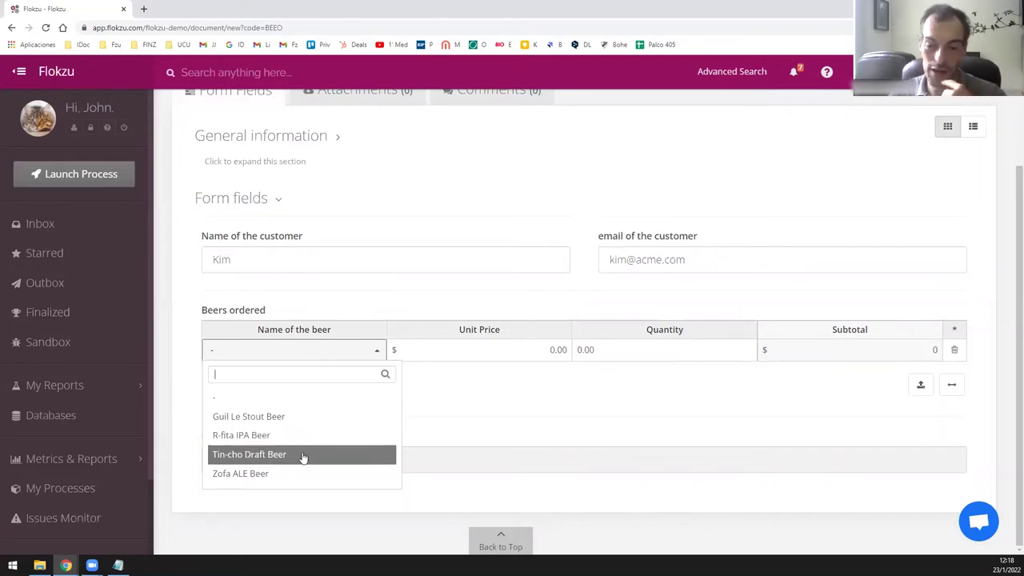
Set the first beer row to Guil Le Stout Beer with quantity 12.
{"action": "left_click", "coordinate": [301, 454]}
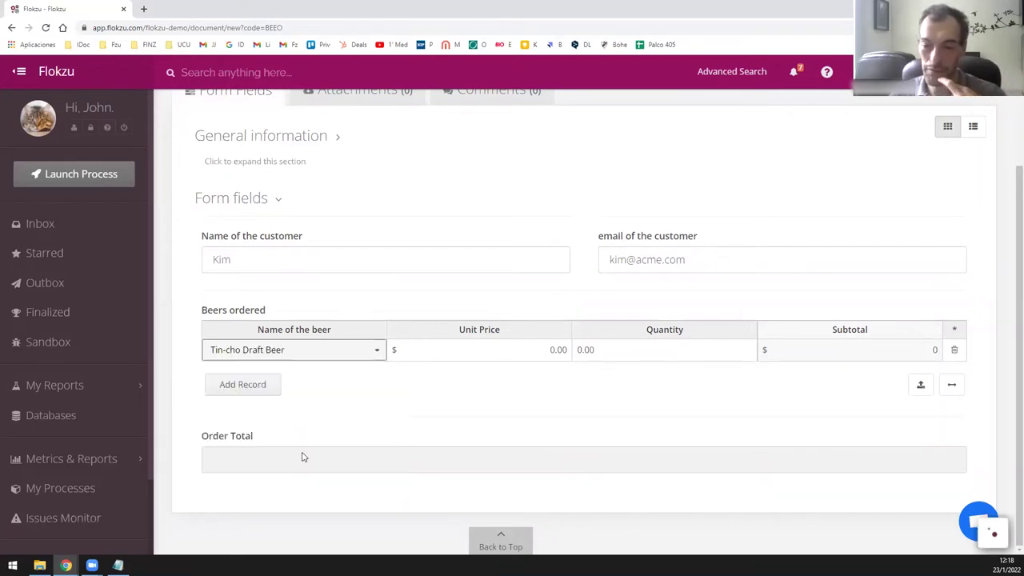
{"action": "left_click", "coordinate": [555, 355]}
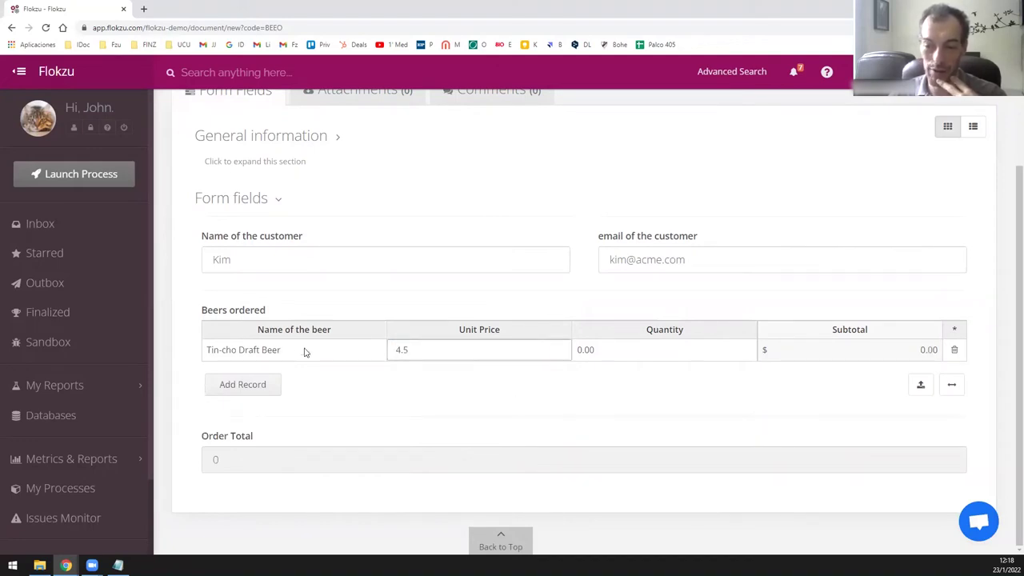
{"action": "left_click", "coordinate": [270, 351]}
{"action": "left_click", "coordinate": [279, 357]}
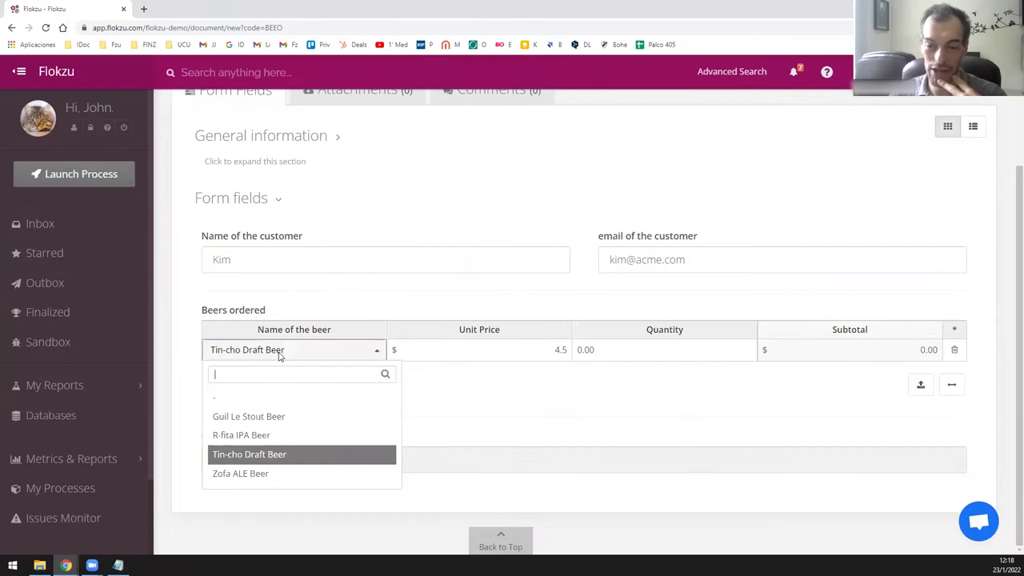
{"action": "left_click", "coordinate": [282, 417]}
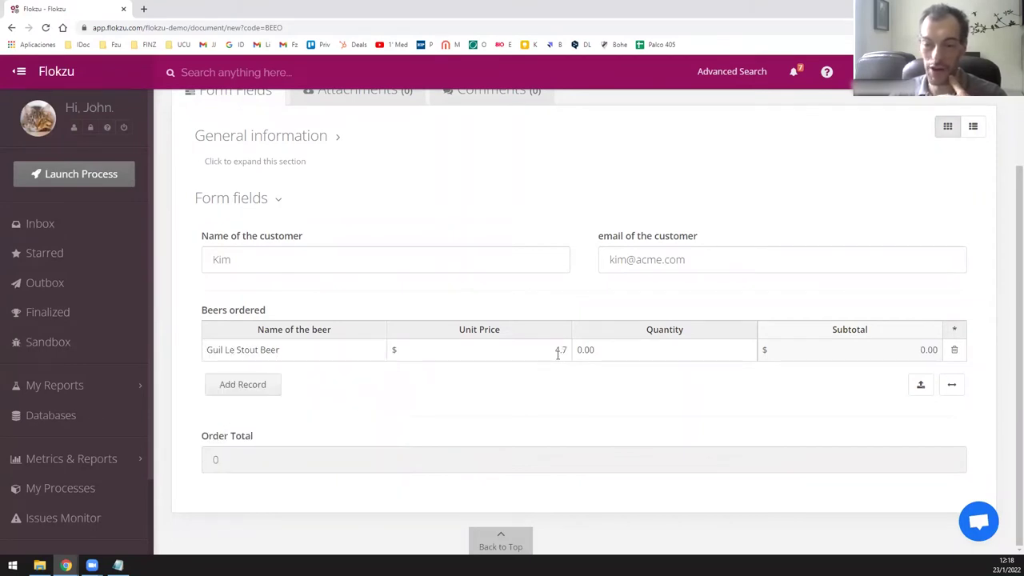
{"action": "left_click", "coordinate": [605, 354]}
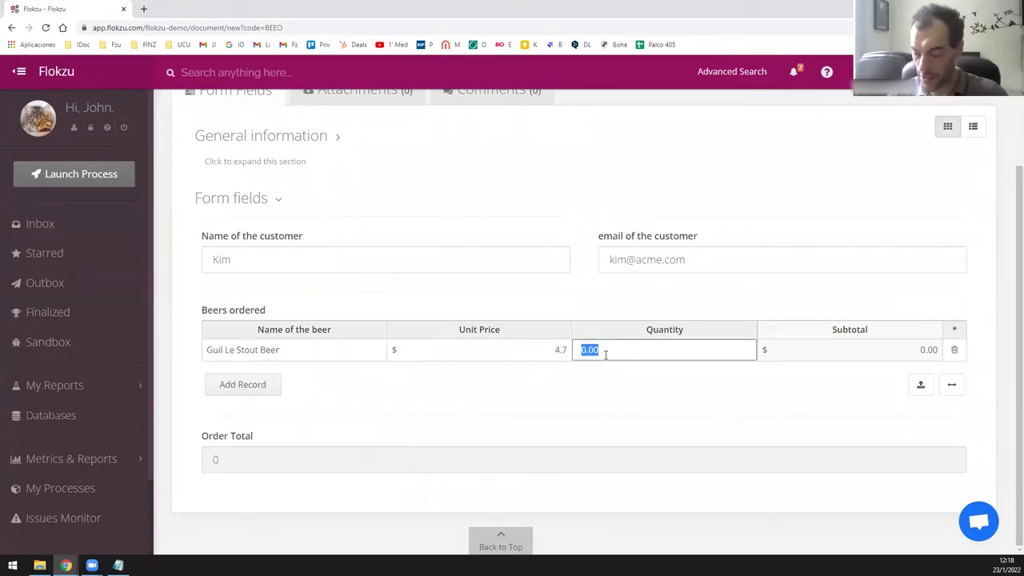
{"action": "type", "text": "12"}
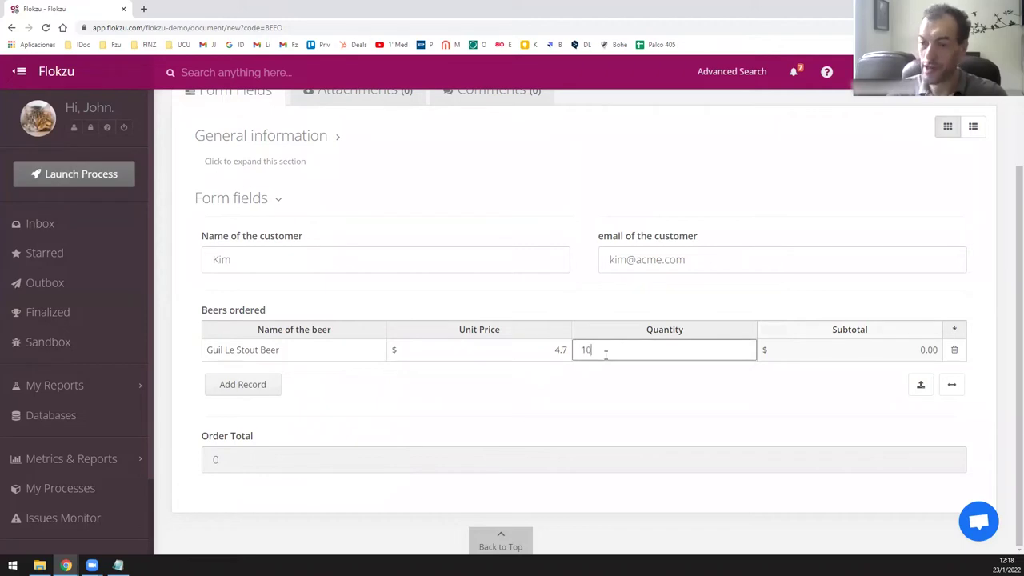
{"action": "left_click", "coordinate": [745, 320]}
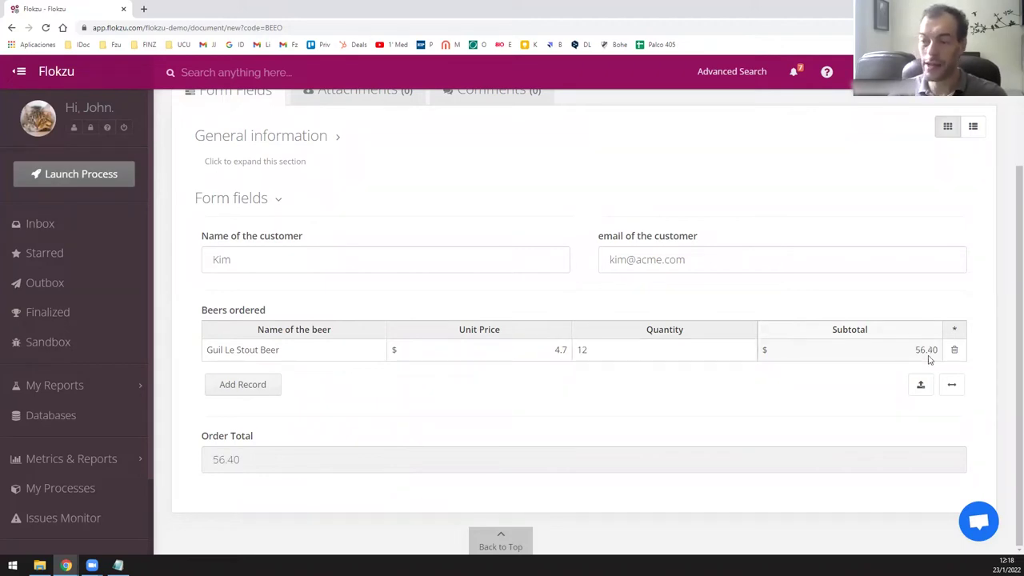
Add a second row with Zofa ALE Beer, quantity 24.
{"action": "left_click", "coordinate": [242, 386]}
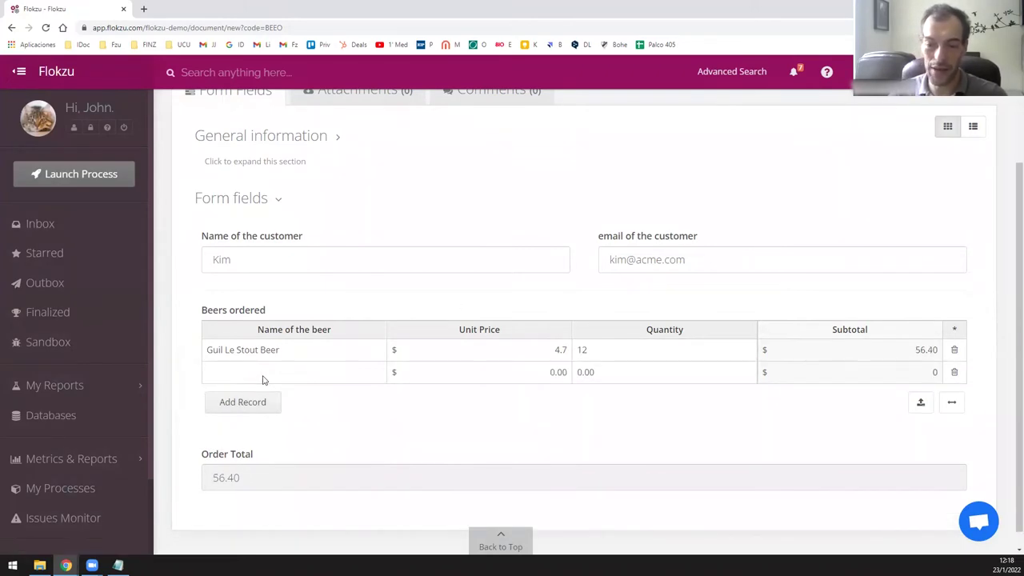
{"action": "left_click", "coordinate": [264, 378]}
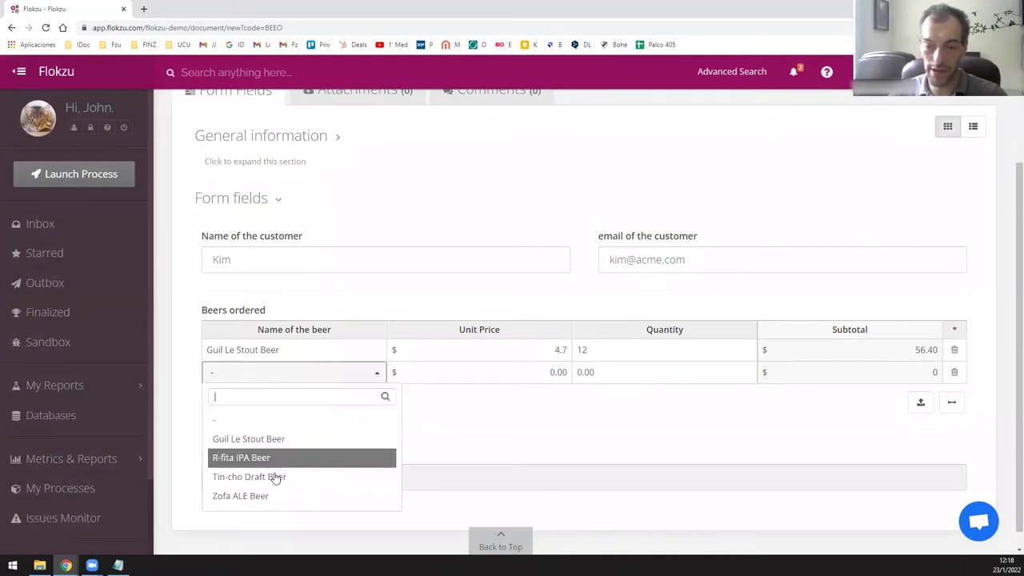
{"action": "left_click", "coordinate": [287, 496]}
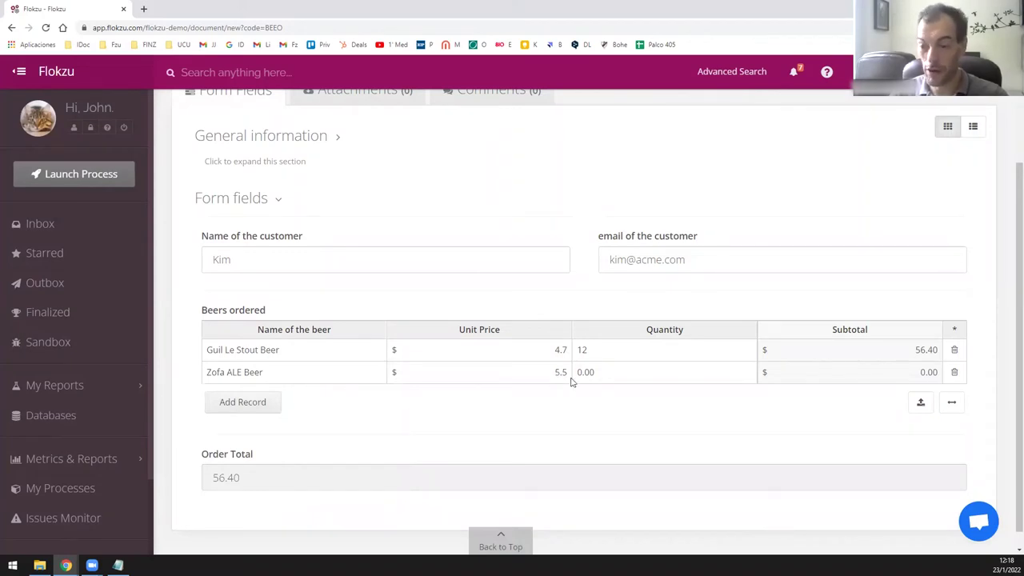
{"action": "left_click", "coordinate": [593, 373]}
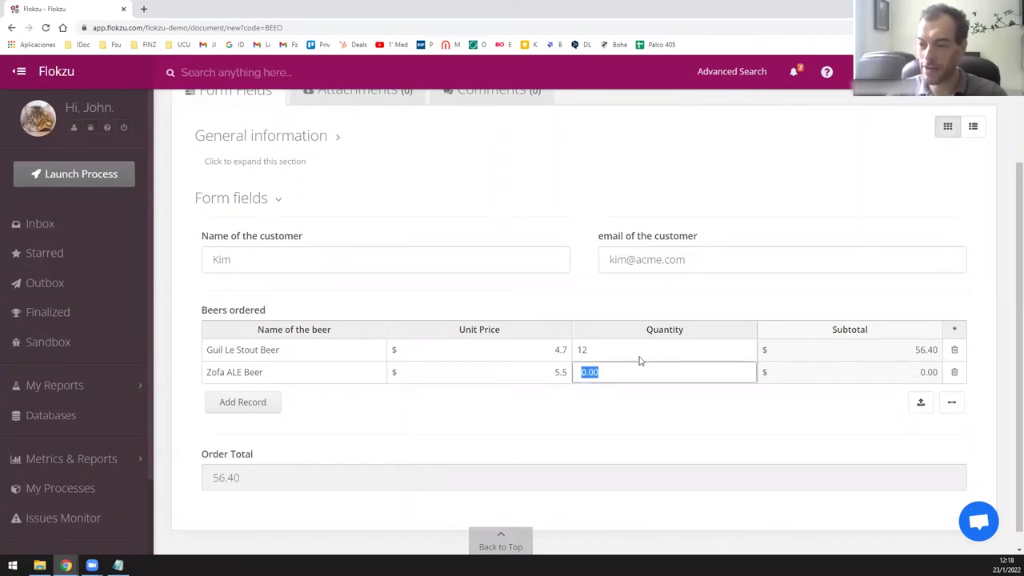
{"action": "type", "text": "24"}
{"action": "key", "text": "Return"}
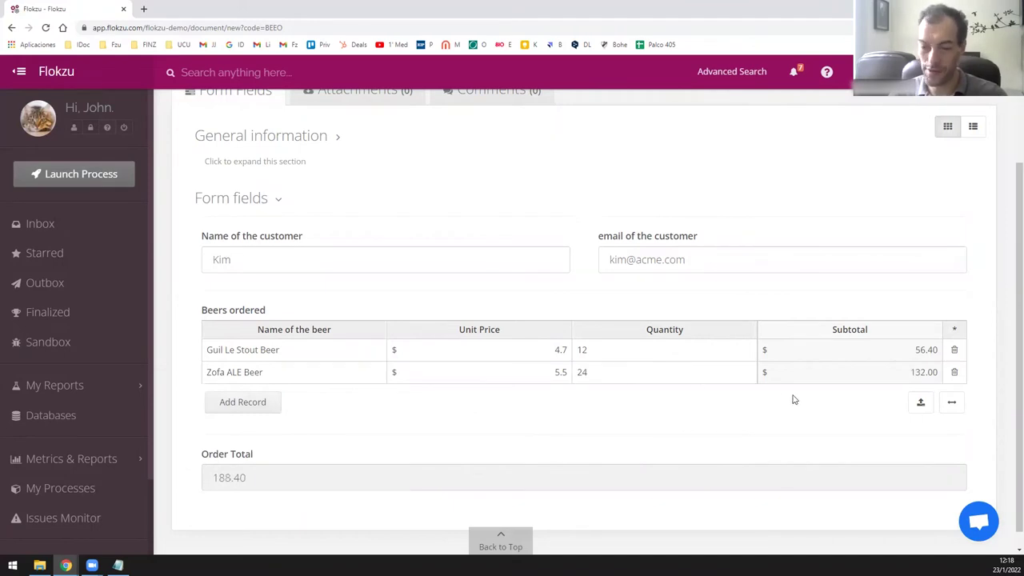
Submit the Beer Order instance totalling 188.40.
{"action": "scroll", "coordinate": [493, 431], "scroll_direction": "up", "scroll_amount": 1}
{"action": "scroll", "coordinate": [494, 431], "scroll_direction": "up", "scroll_amount": 1}
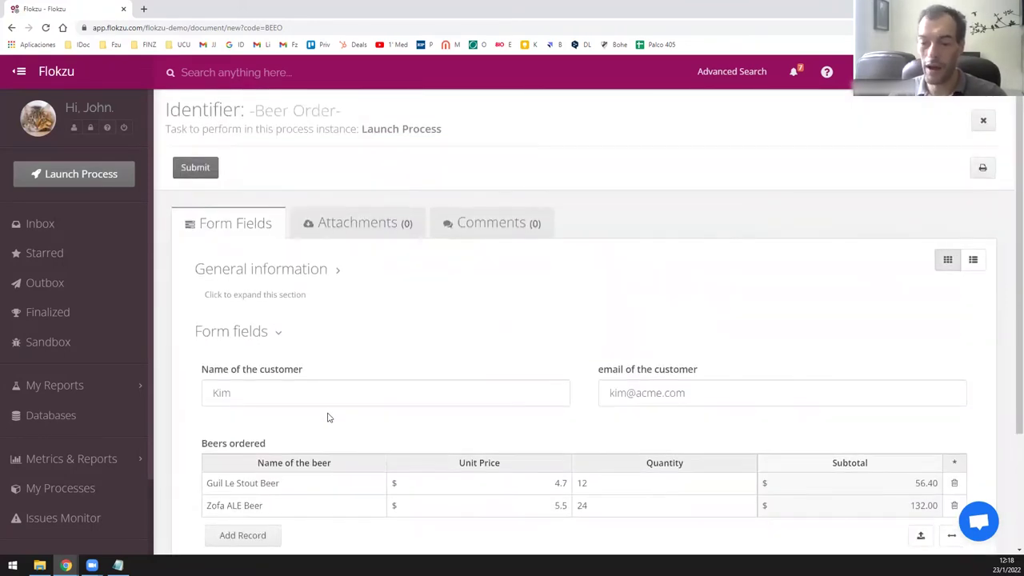
{"action": "scroll", "coordinate": [328, 415], "scroll_direction": "down", "scroll_amount": 2}
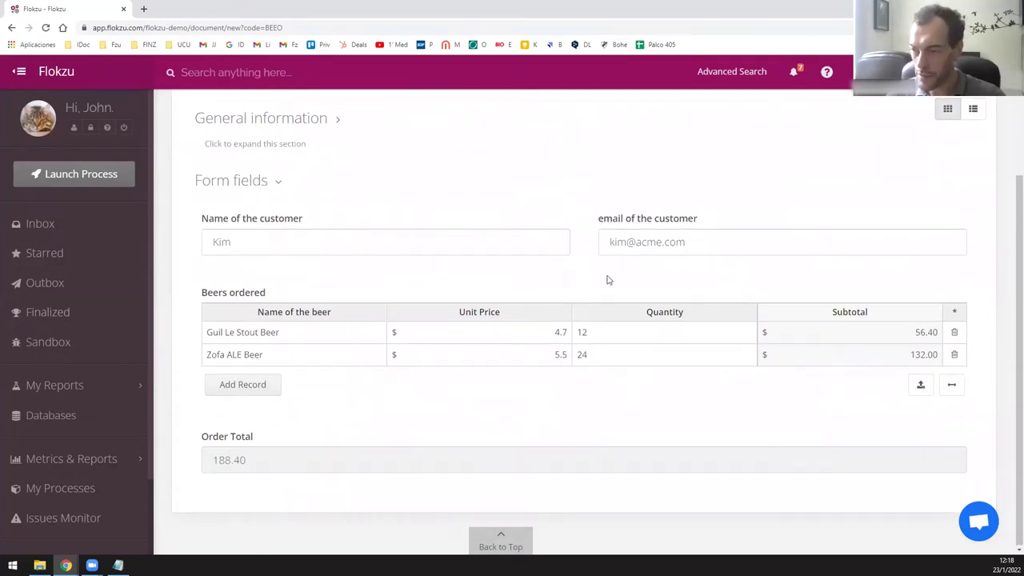
{"action": "scroll", "coordinate": [869, 213], "scroll_direction": "up", "scroll_amount": 2}
{"action": "left_click", "coordinate": [205, 177]}
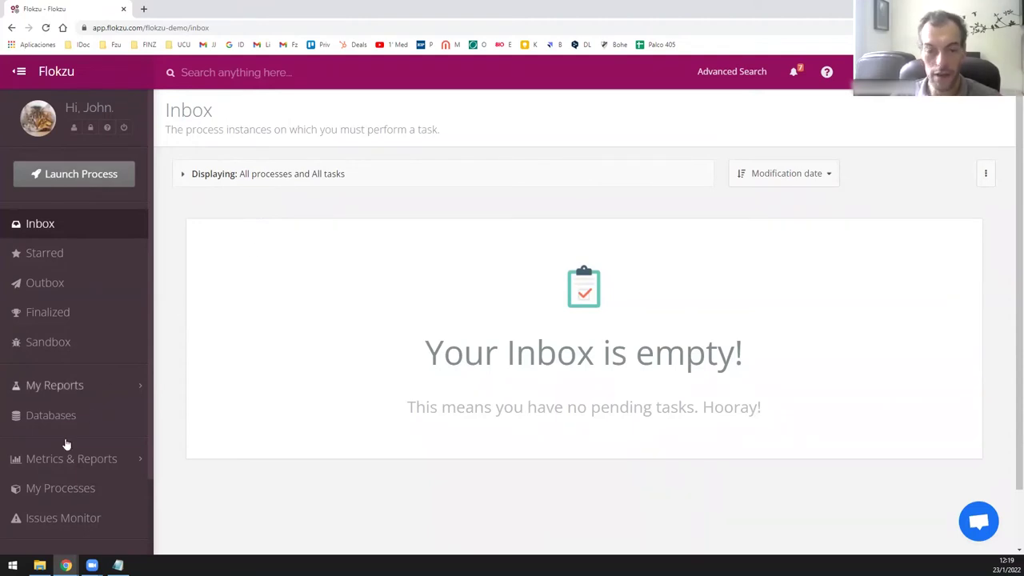
Filter My Processes by 'bee' and open the Beer Order process for editing.
{"action": "left_click", "coordinate": [81, 491]}
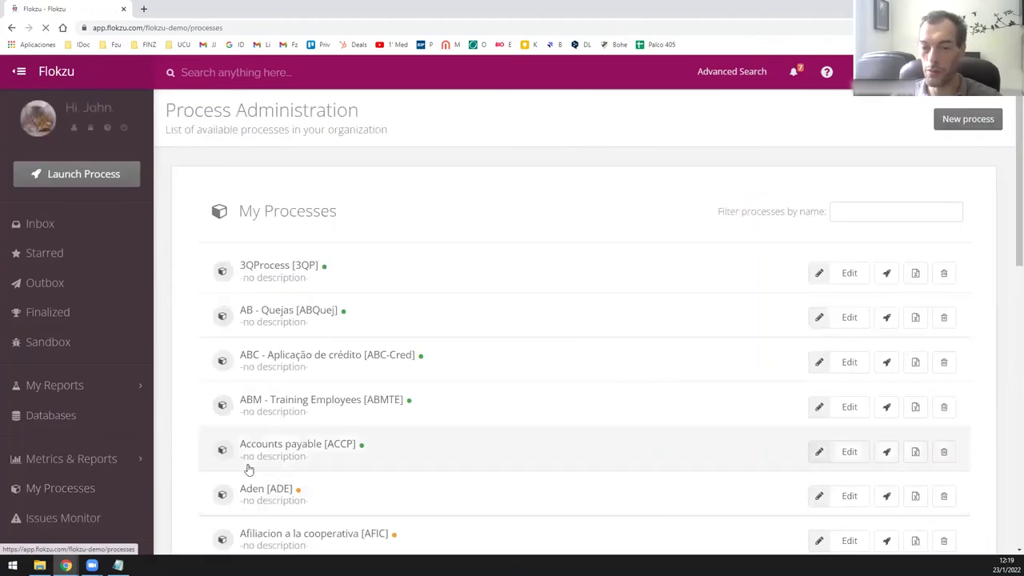
{"action": "left_click", "coordinate": [839, 214]}
{"action": "type", "text": "be"}
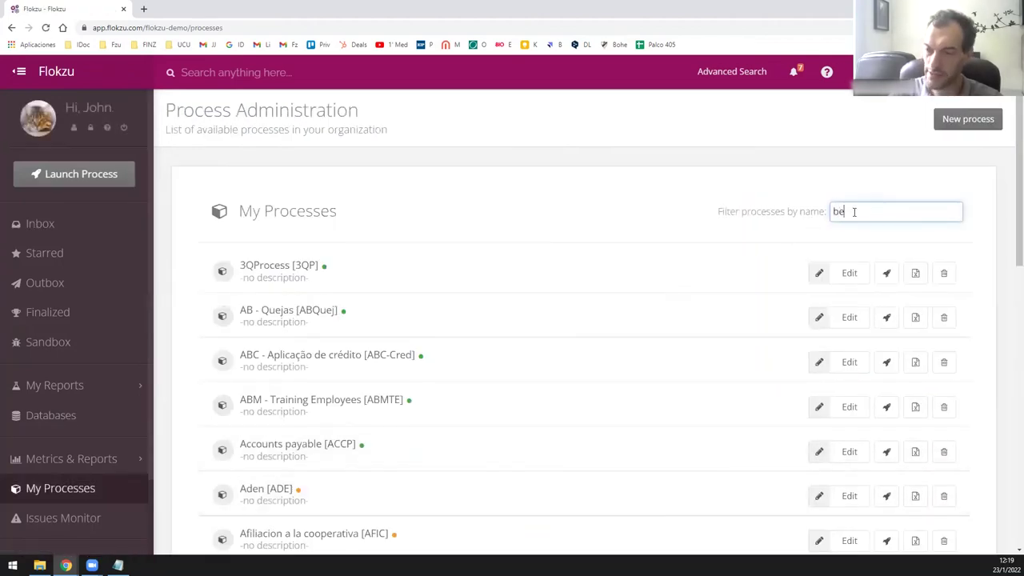
{"action": "type", "text": "e"}
{"action": "left_click", "coordinate": [857, 281]}
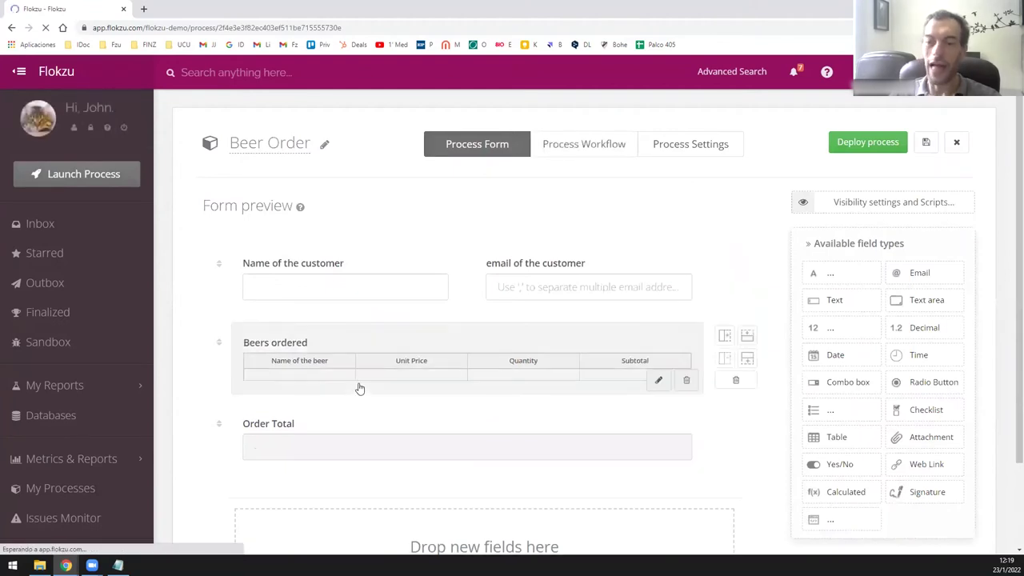
In the Process Workflow, shift End right and insert a service task between Launch Process and End.
{"action": "left_click", "coordinate": [497, 154]}
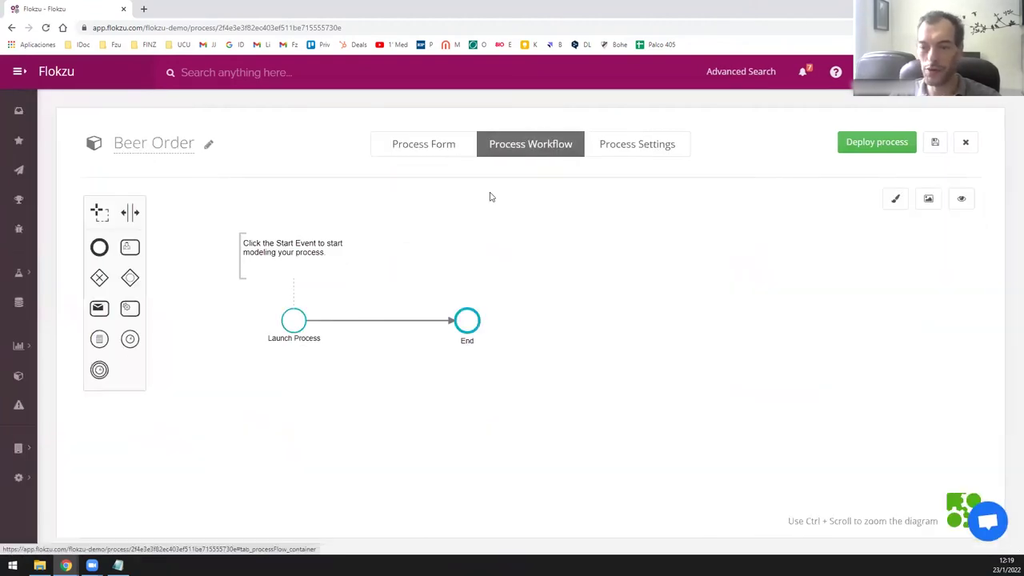
{"action": "left_click_drag", "start_coordinate": [505, 320], "coordinate": [570, 339]}
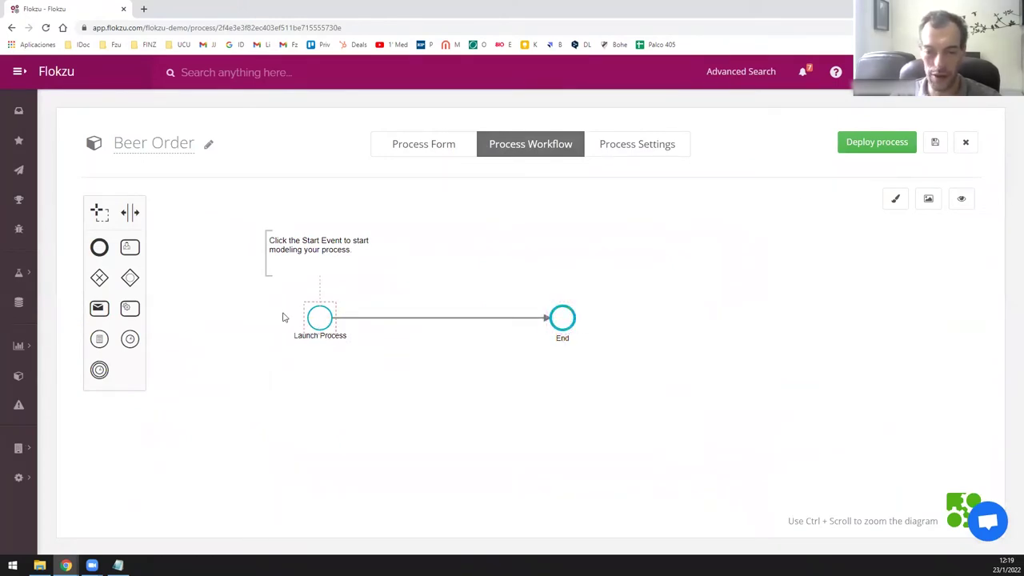
{"action": "left_click_drag", "start_coordinate": [132, 312], "coordinate": [435, 320]}
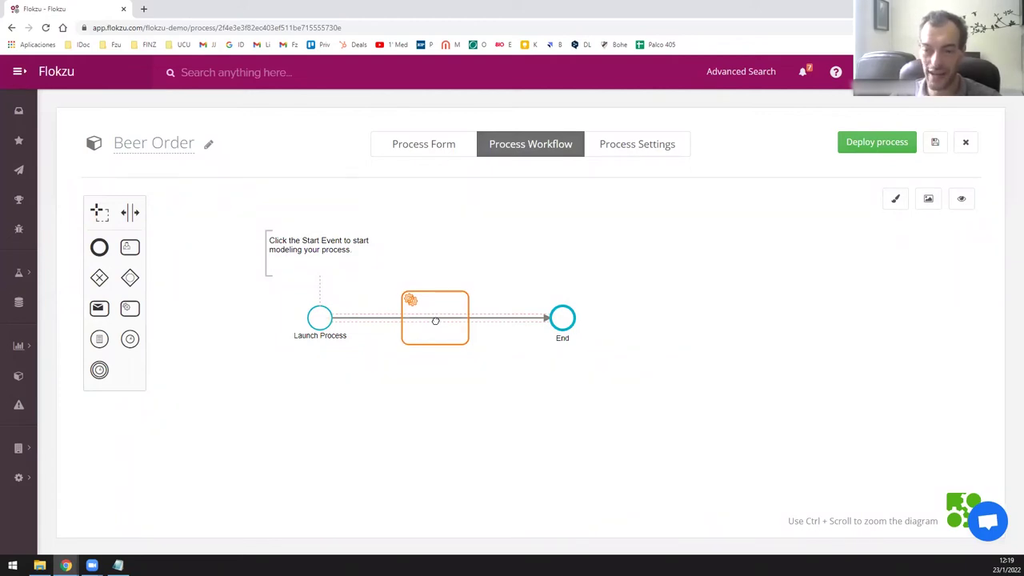
{"action": "left_click_drag", "start_coordinate": [435, 320], "coordinate": [436, 323]}
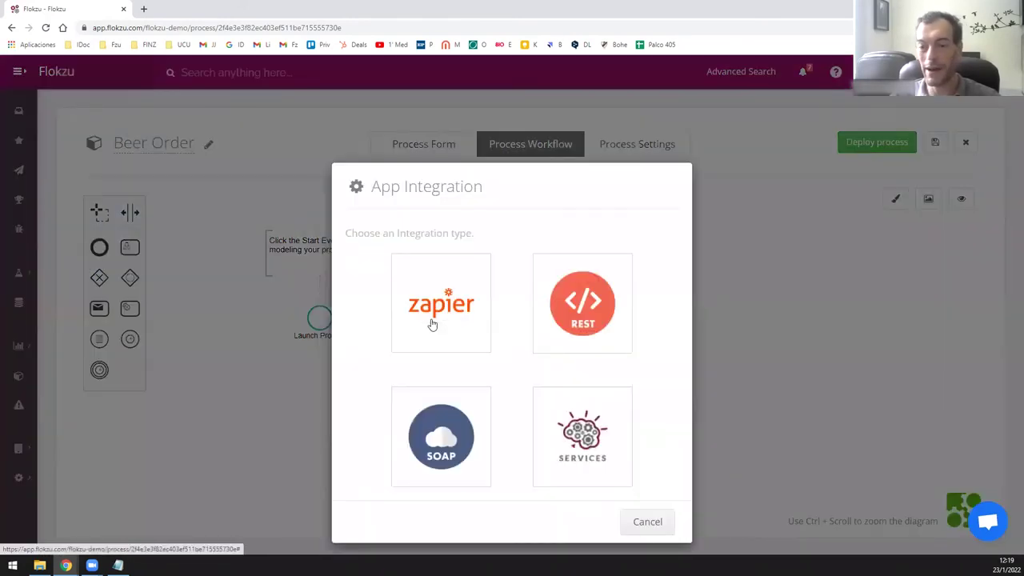
{"action": "left_click_drag", "start_coordinate": [463, 190], "coordinate": [440, 115]}
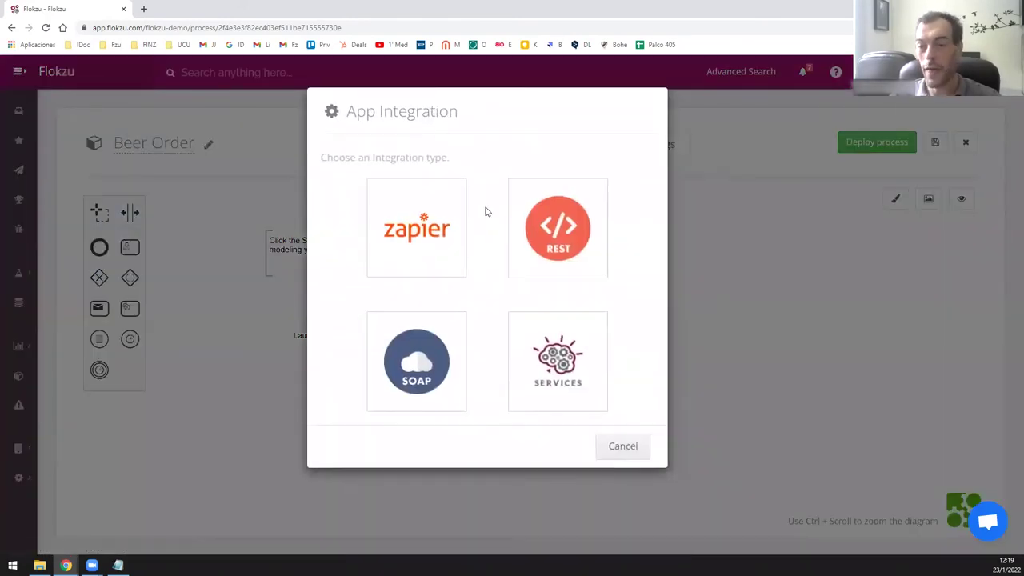
{"action": "left_click", "coordinate": [534, 248]}
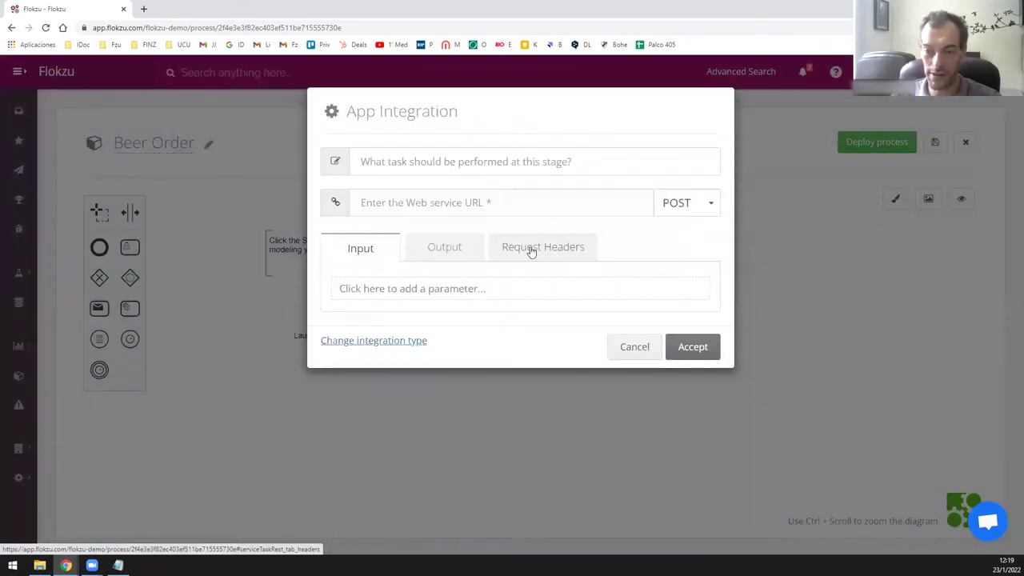
{"action": "left_click", "coordinate": [476, 165]}
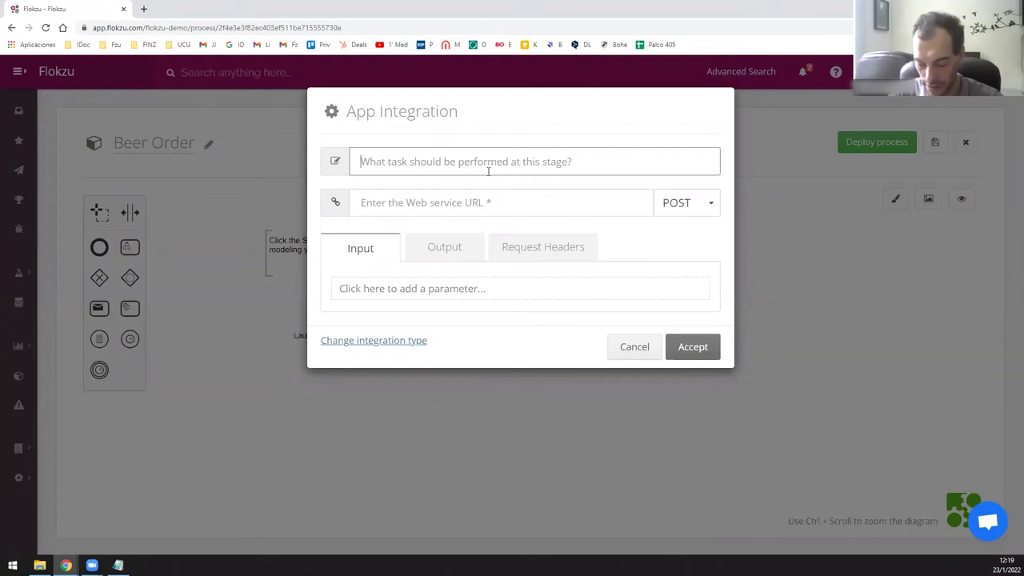
{"action": "type", "text": "Create o"}
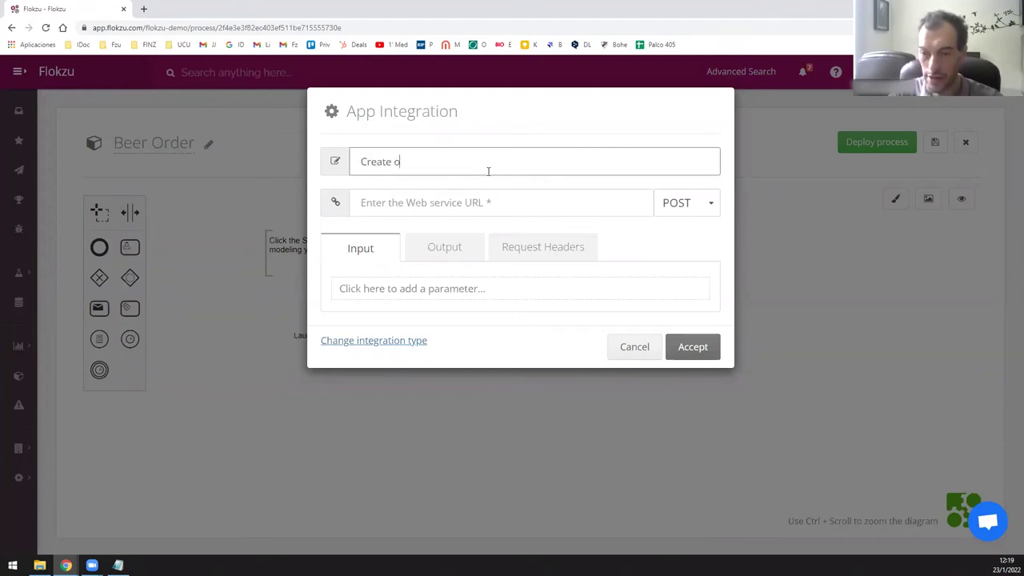
{"action": "type", "text": "rder in ERP"}
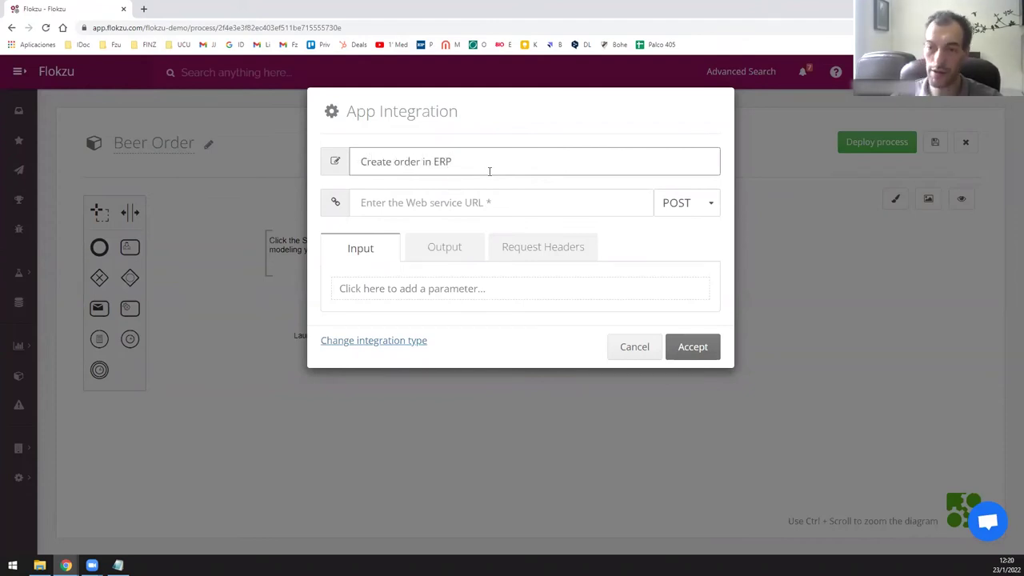
{"action": "left_click", "coordinate": [497, 200]}
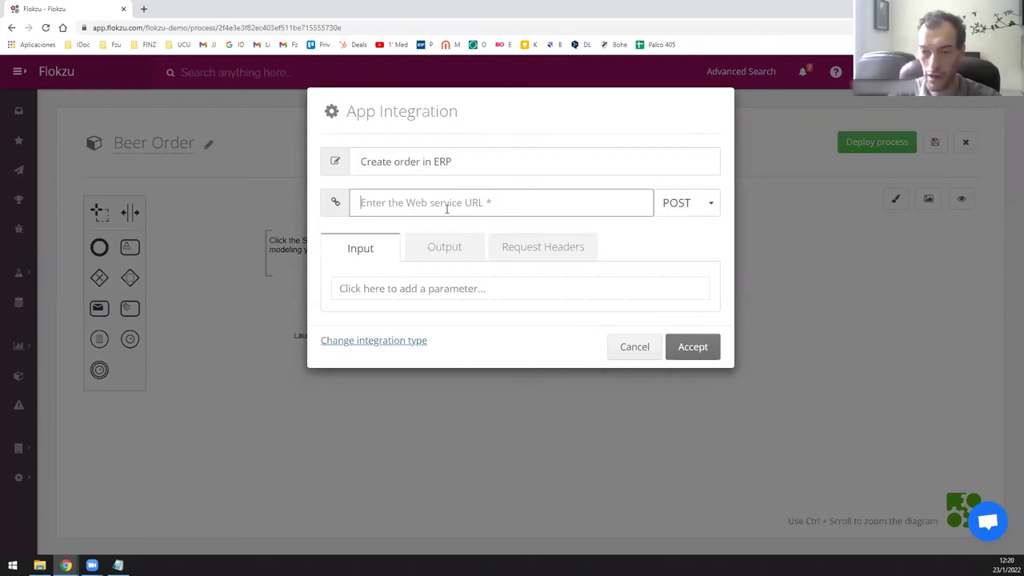
{"action": "type", "text": "www.myerp."}
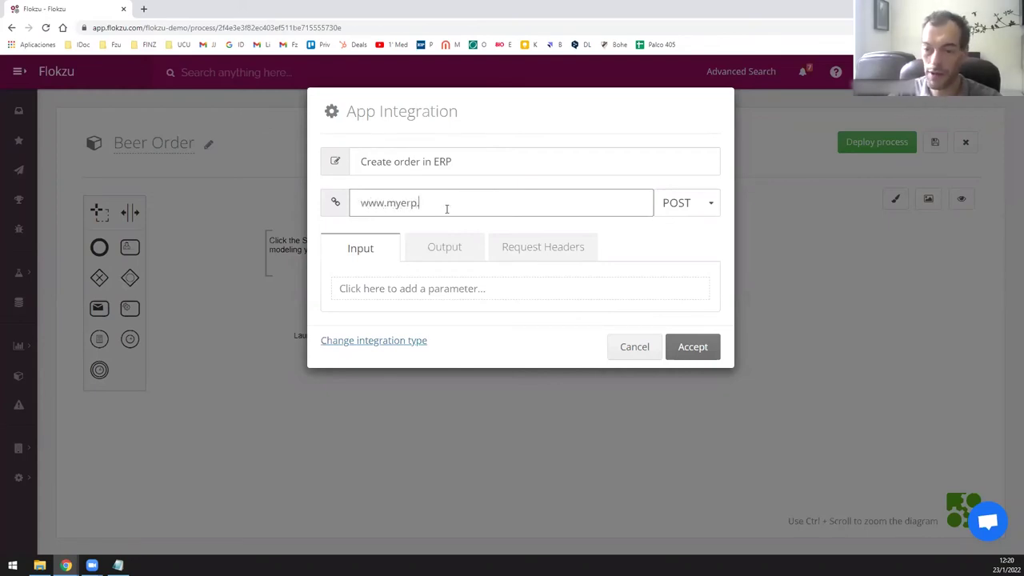
{"action": "type", "text": "com/asldfalsdfj"}
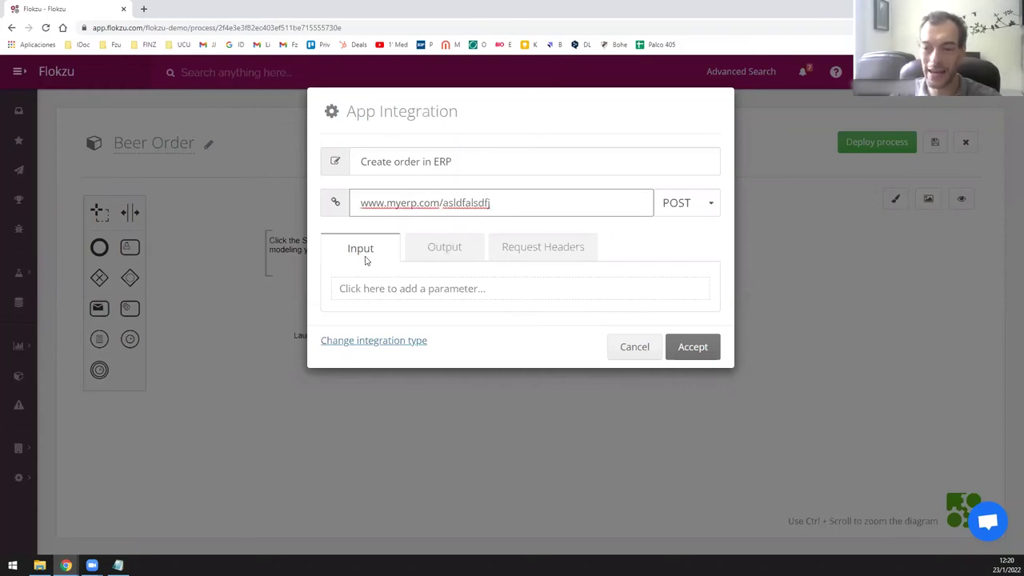
Add input parameter 'Customer name' mapped to the Name of the customer field.
{"action": "left_click", "coordinate": [383, 291]}
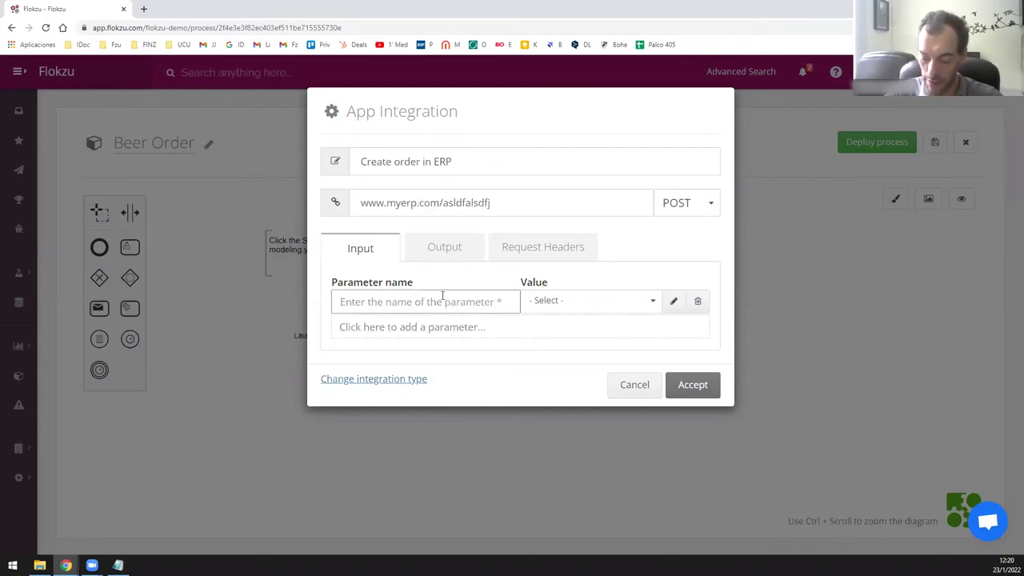
{"action": "type", "text": "Customer"}
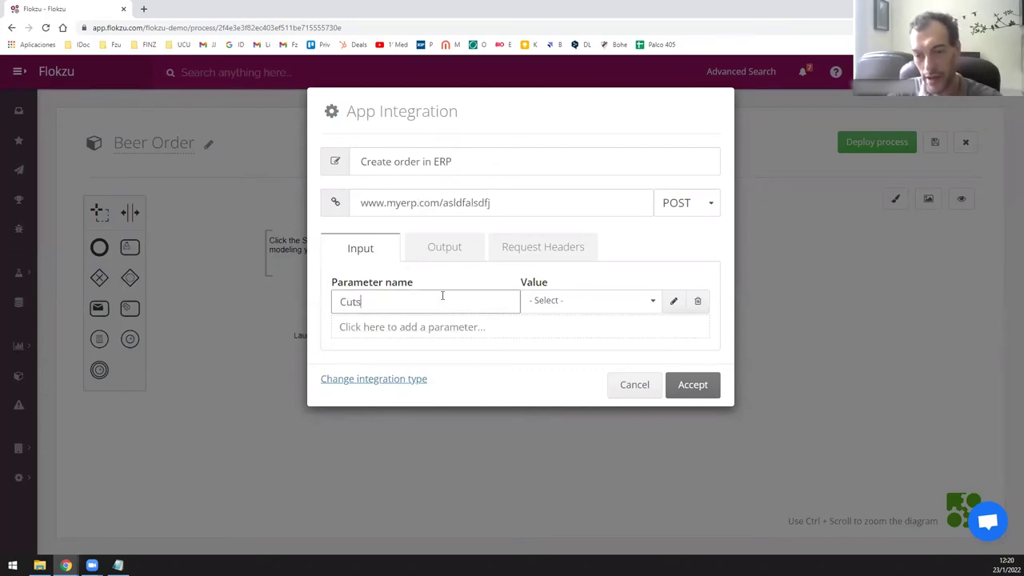
{"action": "key", "text": "BackSpace"}
{"action": "key", "text": "BackSpace"}
{"action": "key", "text": "BackSpace"}
{"action": "key", "text": "BackSpace"}
{"action": "key", "text": "BackSpace"}
{"action": "key", "text": "BackSpace"}
{"action": "type", "text": "ts"}
{"action": "type", "text": "stomer name"}
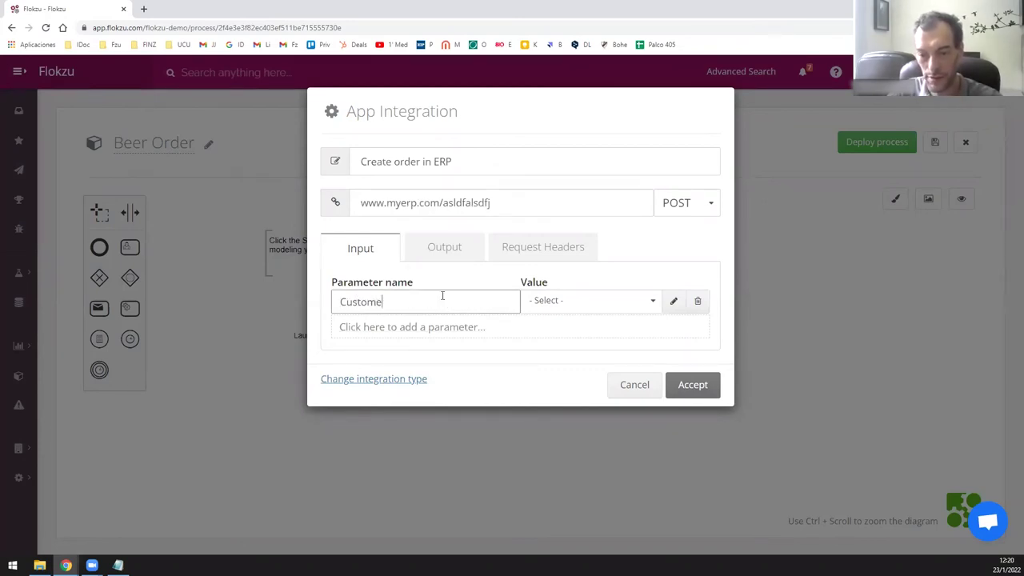
{"action": "left_click", "coordinate": [558, 300]}
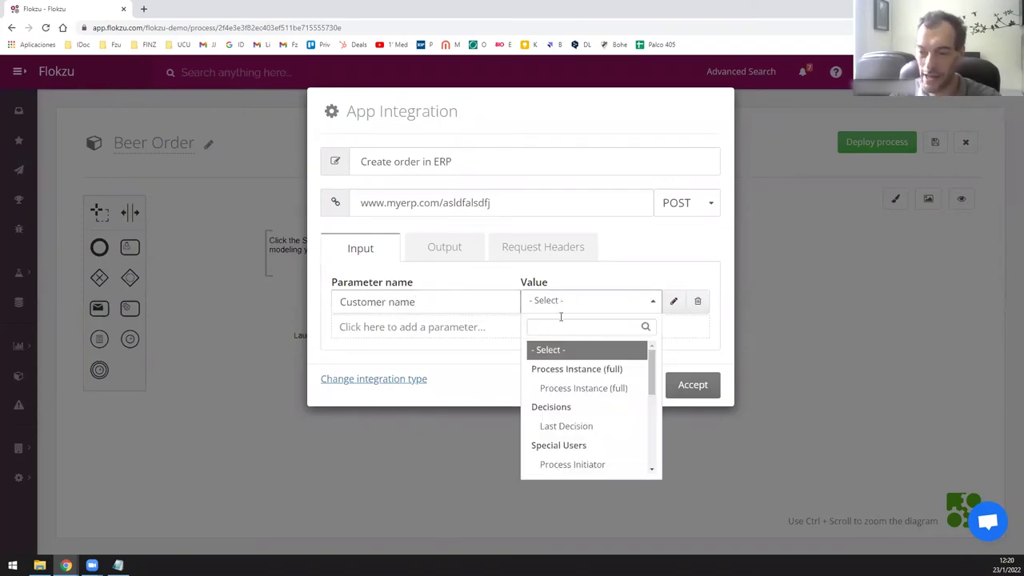
{"action": "scroll", "coordinate": [580, 420], "scroll_direction": "down", "scroll_amount": 1}
{"action": "scroll", "coordinate": [580, 420], "scroll_direction": "down", "scroll_amount": 3}
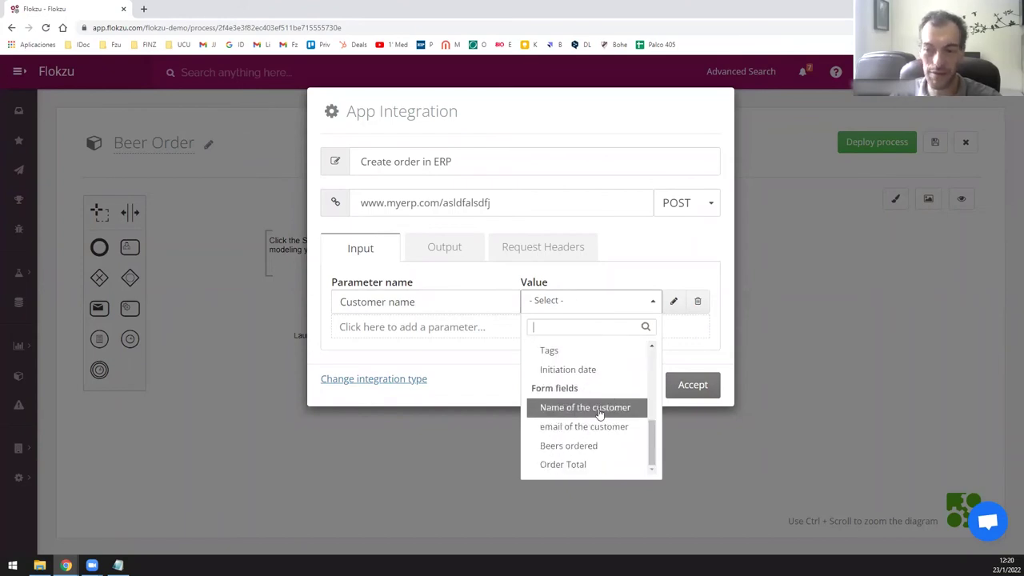
{"action": "left_click", "coordinate": [599, 409]}
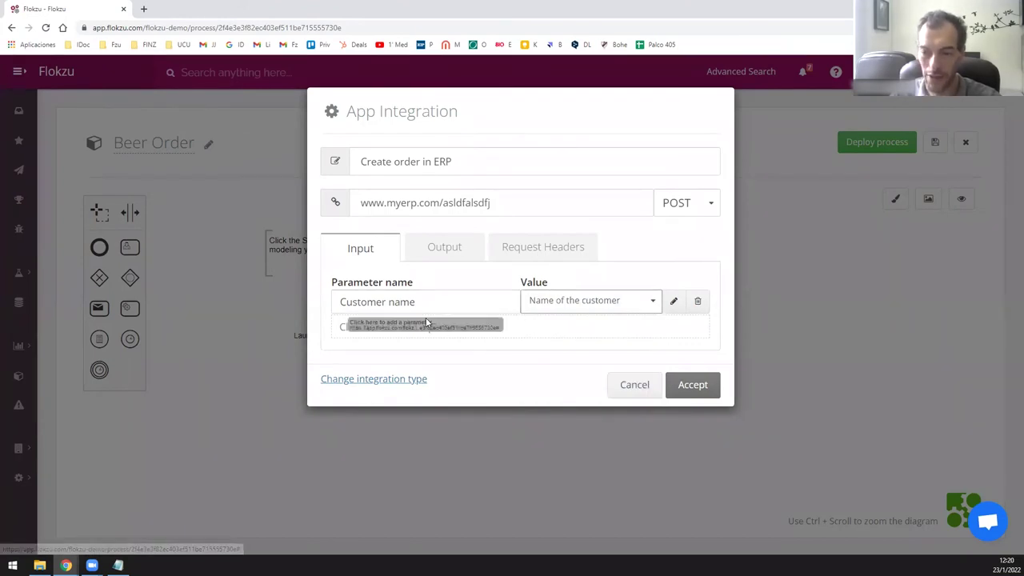
Add input parameter 'Products' mapped to the Beers ordered field.
{"action": "left_click", "coordinate": [425, 328]}
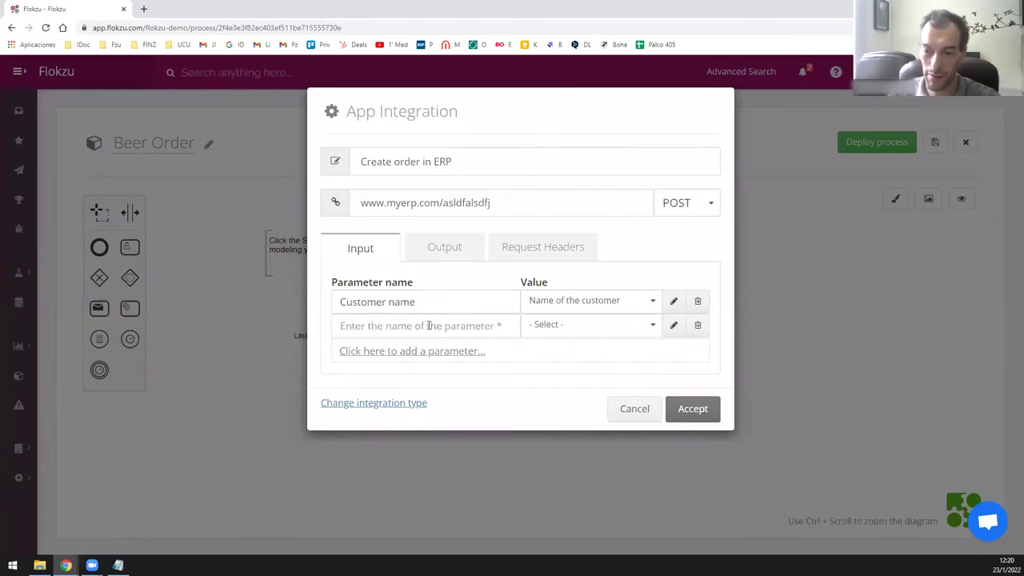
{"action": "left_click", "coordinate": [430, 325]}
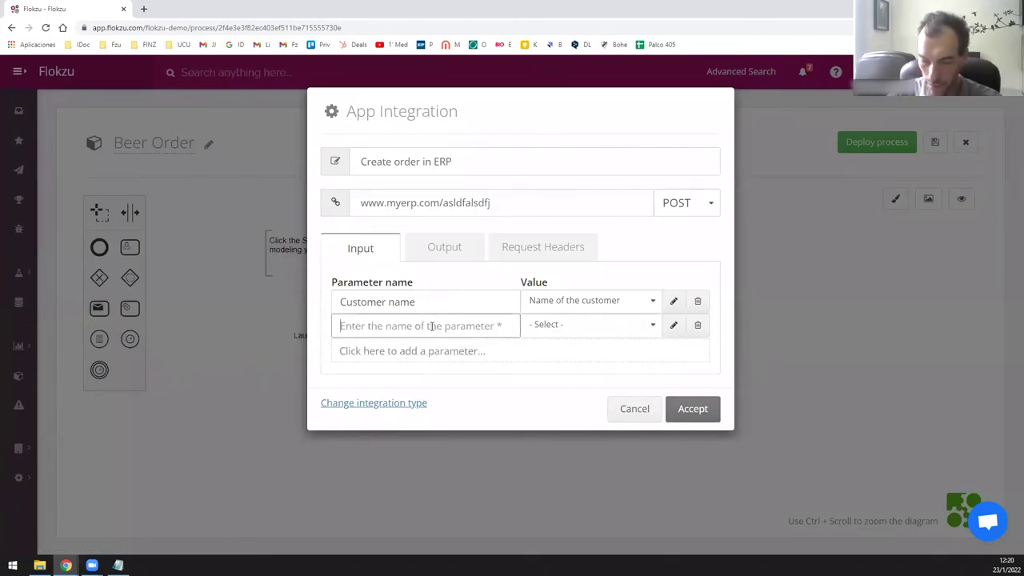
{"action": "type", "text": "Products"}
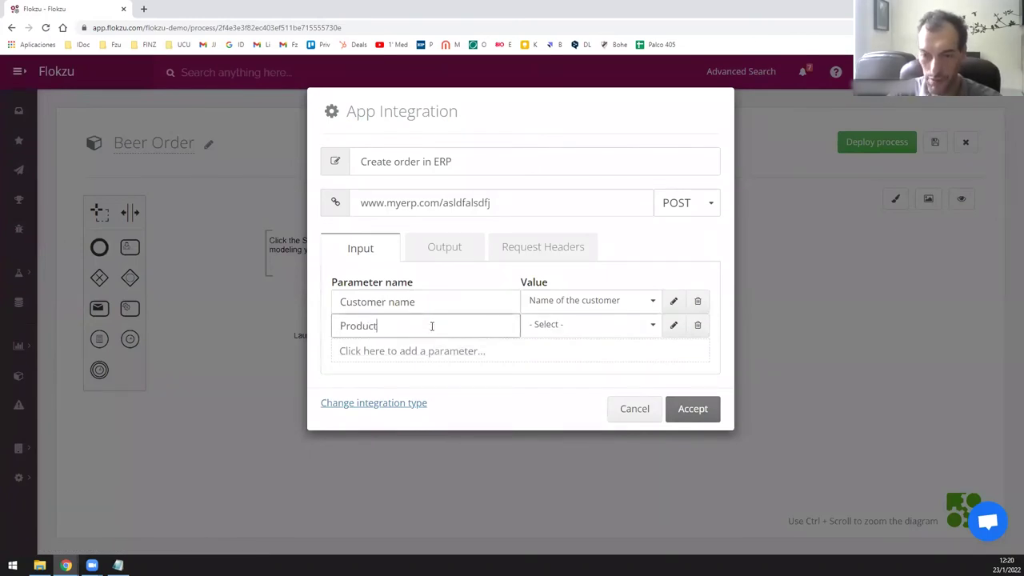
{"action": "left_click", "coordinate": [562, 326]}
{"action": "scroll", "coordinate": [573, 389], "scroll_direction": "down", "scroll_amount": 3}
{"action": "scroll", "coordinate": [573, 389], "scroll_direction": "down", "scroll_amount": 2}
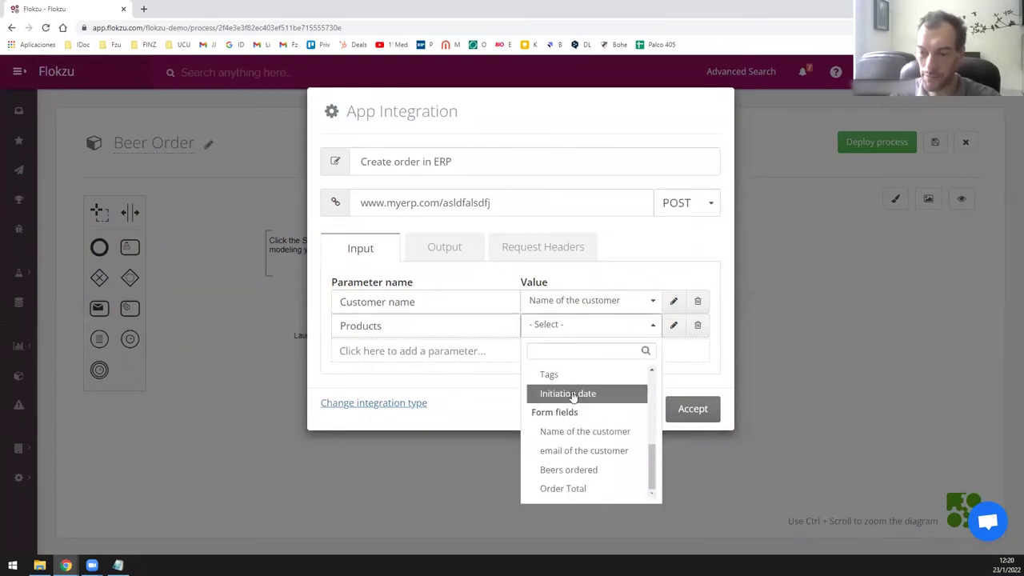
{"action": "left_click", "coordinate": [606, 474]}
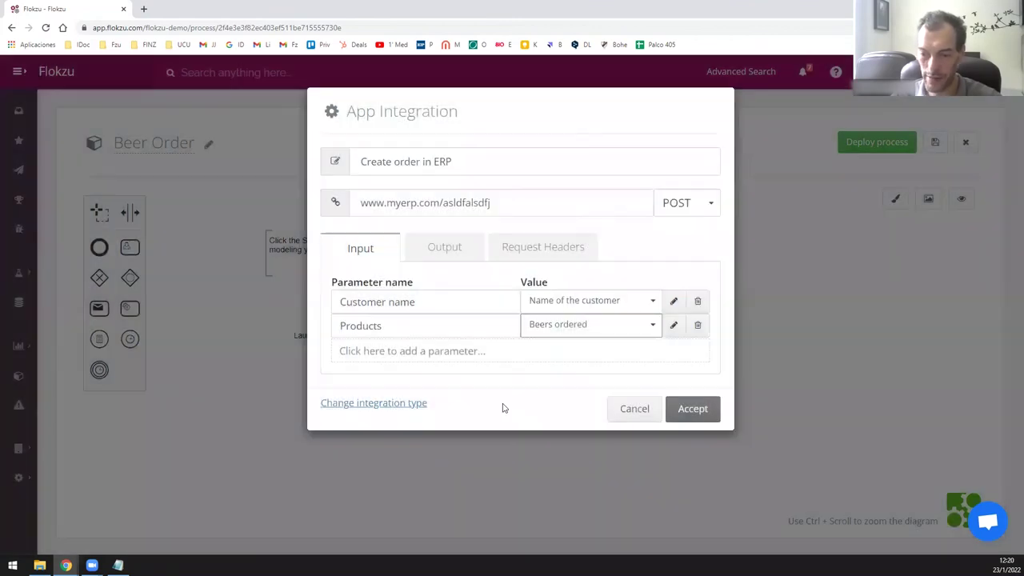
Add input parameter 'Order Total' mapped to the Order Total field.
{"action": "left_click", "coordinate": [413, 350]}
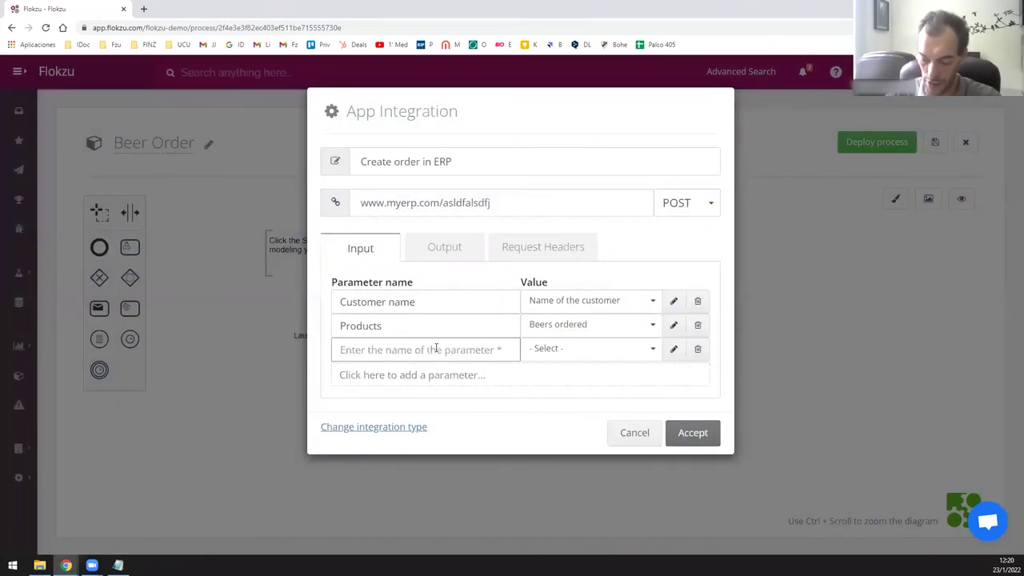
{"action": "type", "text": "Or"}
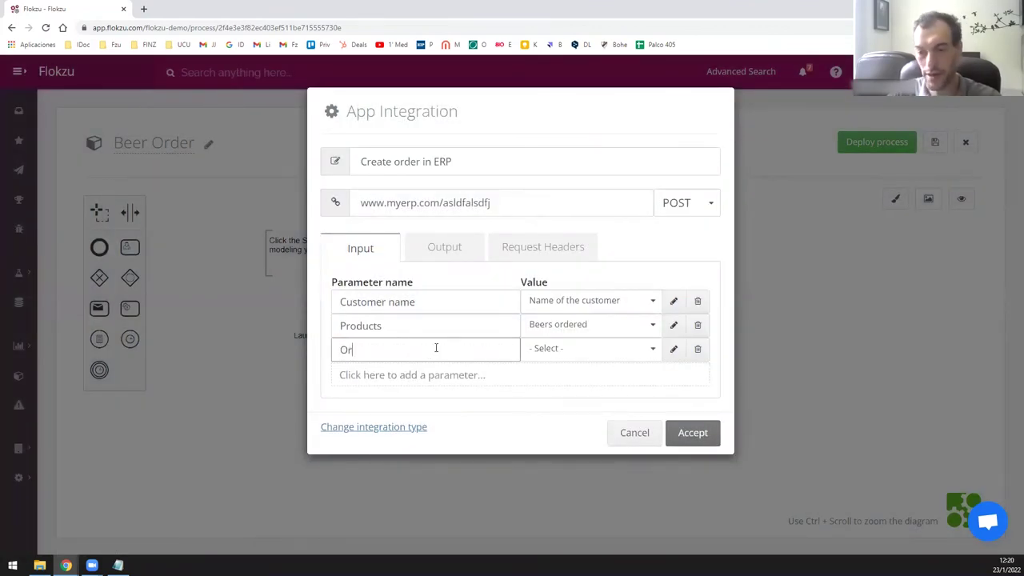
{"action": "type", "text": "der Total"}
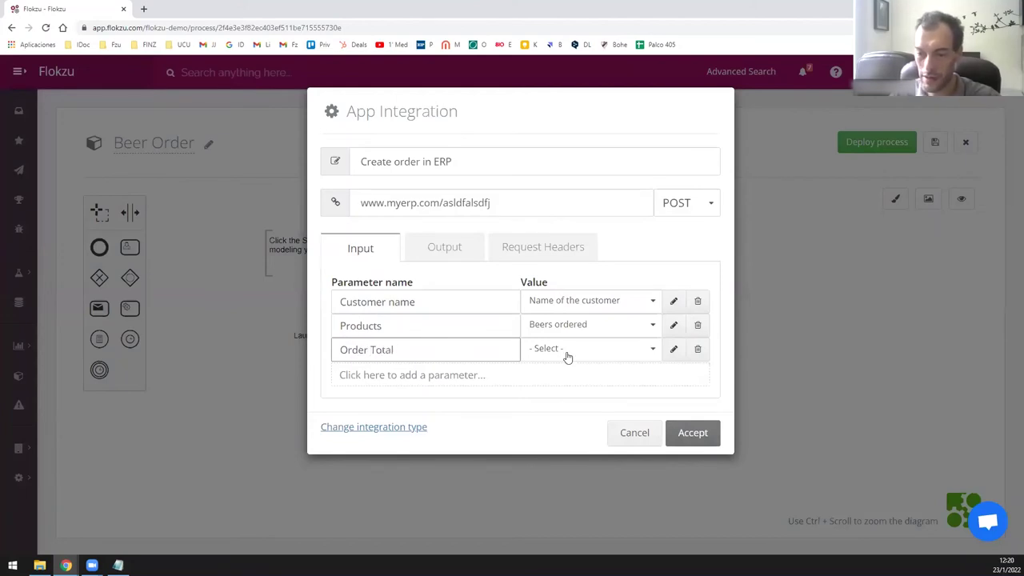
{"action": "left_click", "coordinate": [567, 354]}
{"action": "left_click_drag", "start_coordinate": [648, 419], "coordinate": [653, 509]}
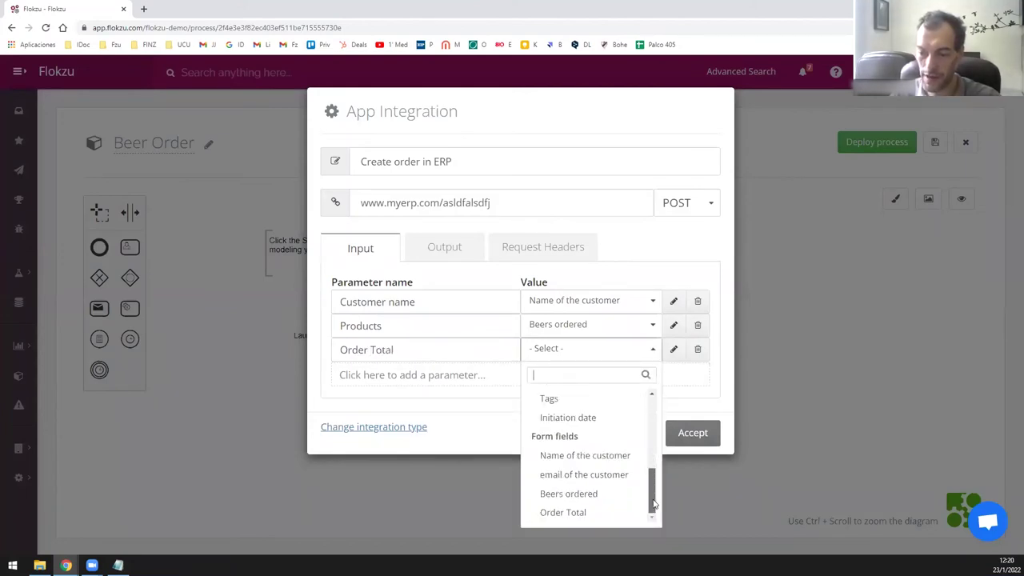
{"action": "left_click", "coordinate": [630, 512]}
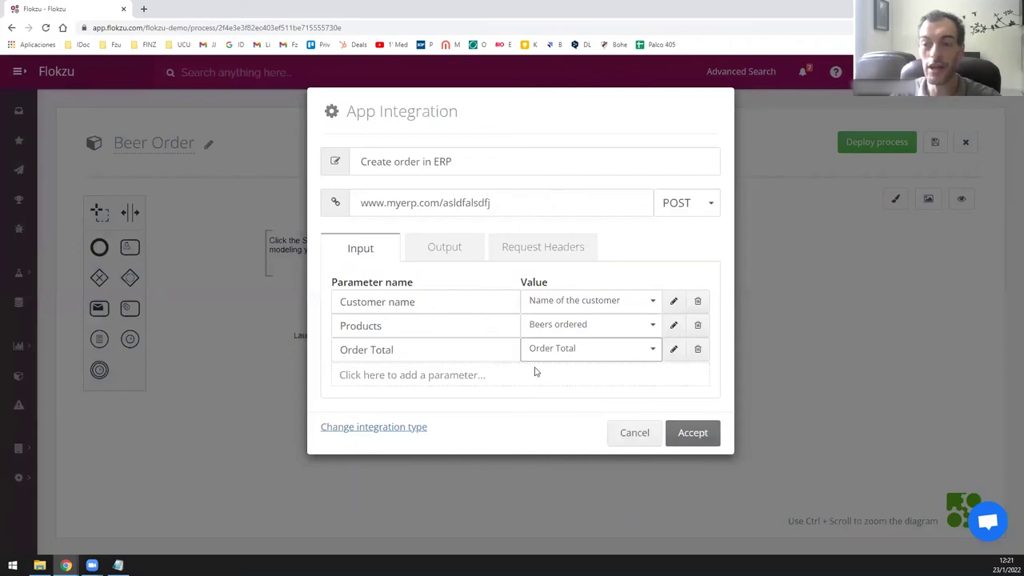
{"action": "left_click_drag", "start_coordinate": [512, 202], "coordinate": [357, 233]}
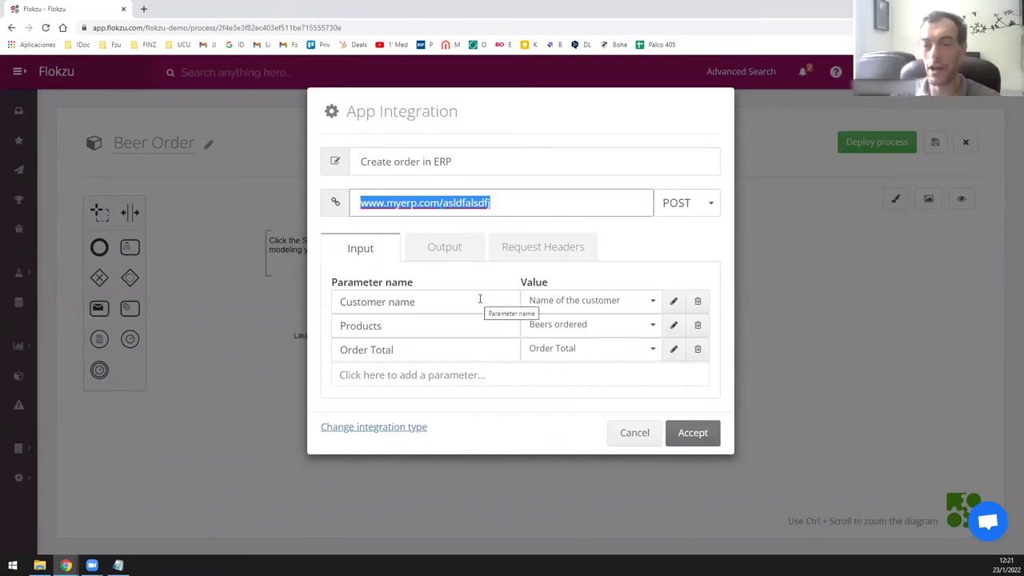
{"action": "left_click", "coordinate": [446, 257]}
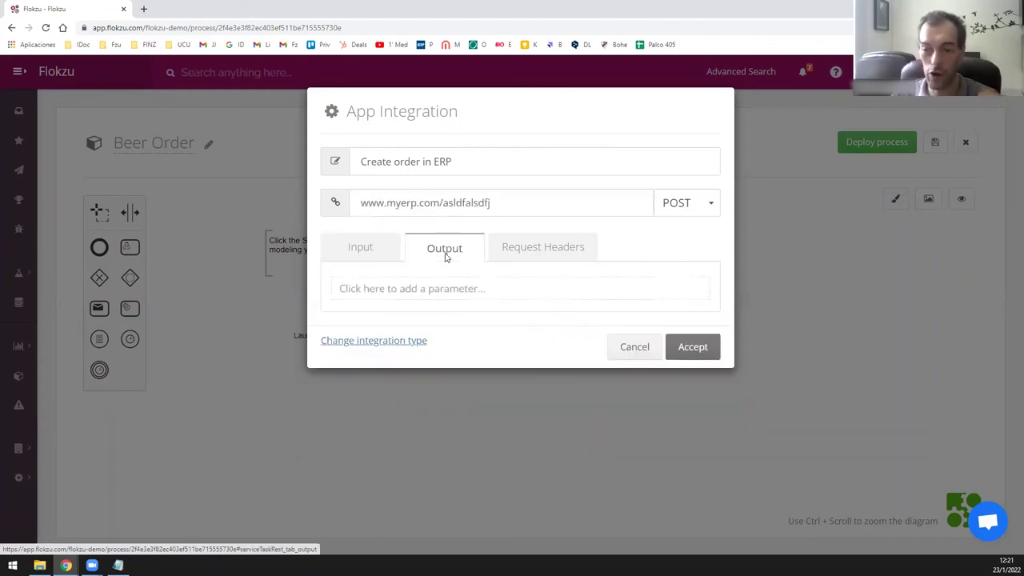
Add output parameter 'WS Response' stored in the Summary field and accept the REST integration.
{"action": "left_click", "coordinate": [448, 291]}
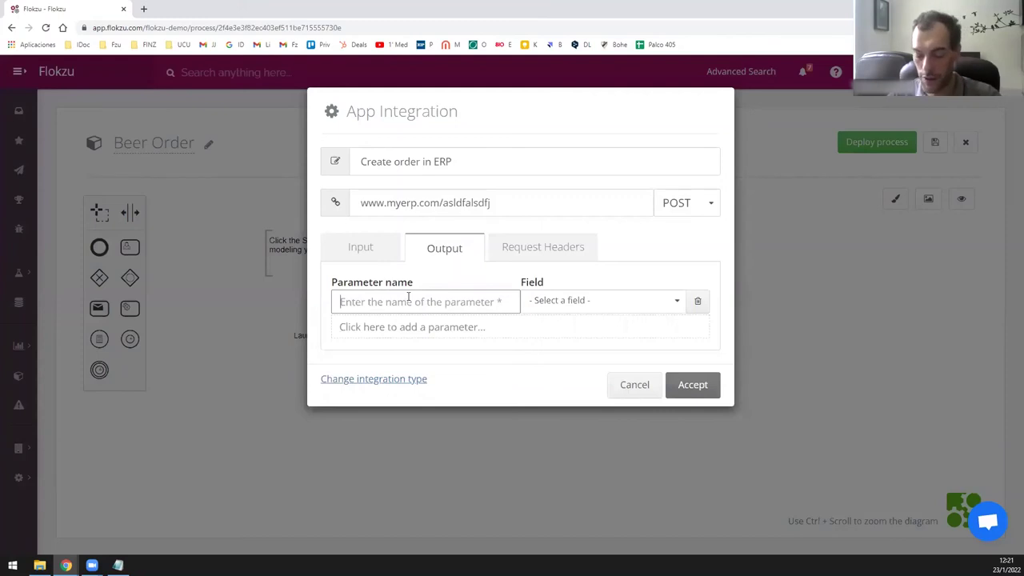
{"action": "type", "text": "B"}
{"action": "key", "text": "BackSpace"}
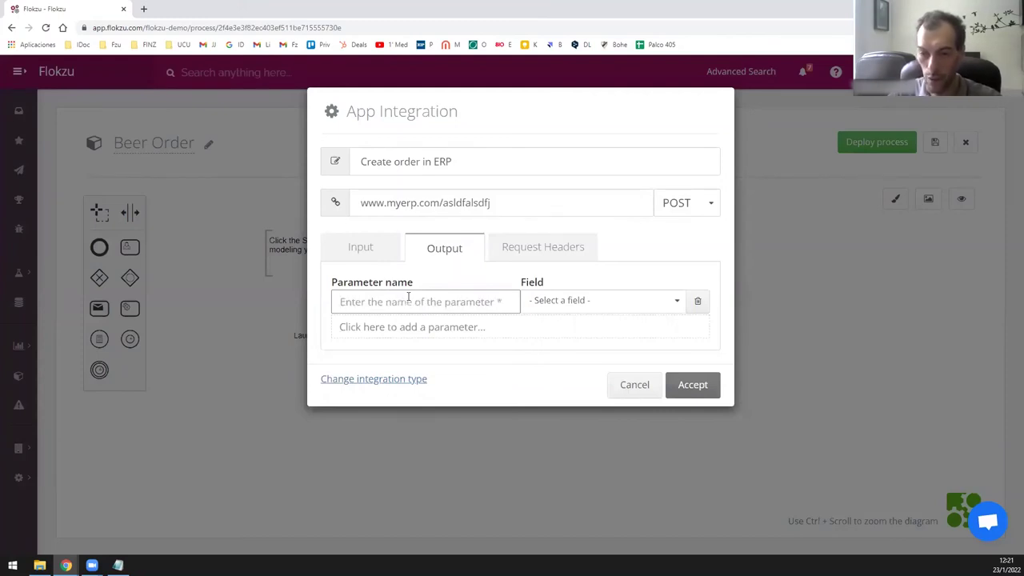
{"action": "type", "text": "WE"}
{"action": "type", "text": "S REs"}
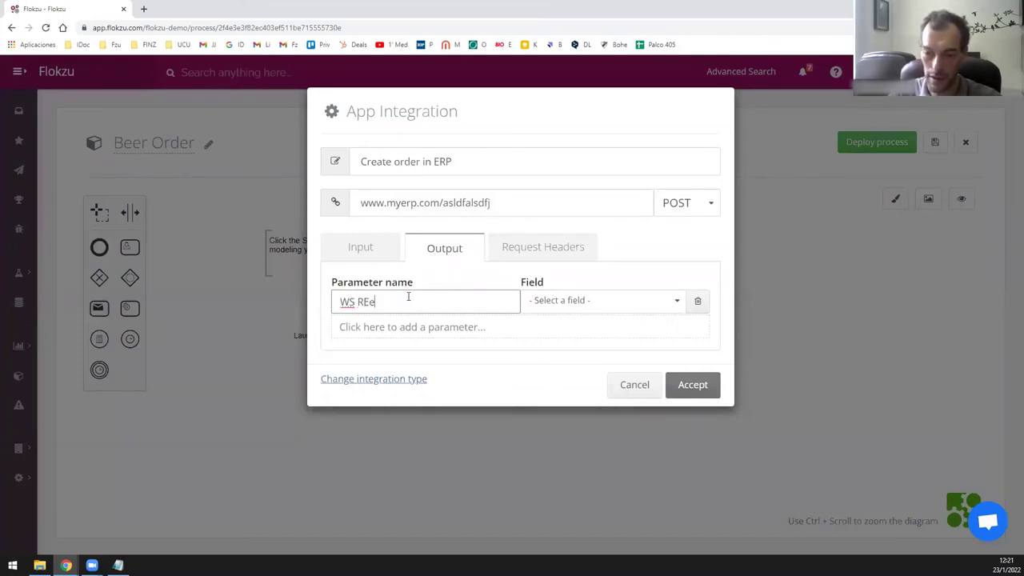
{"action": "type", "text": "p"}
{"action": "key", "text": "BackSpace"}
{"action": "key", "text": "BackSpace"}
{"action": "key", "text": "BackSpace"}
{"action": "type", "text": "esponse"}
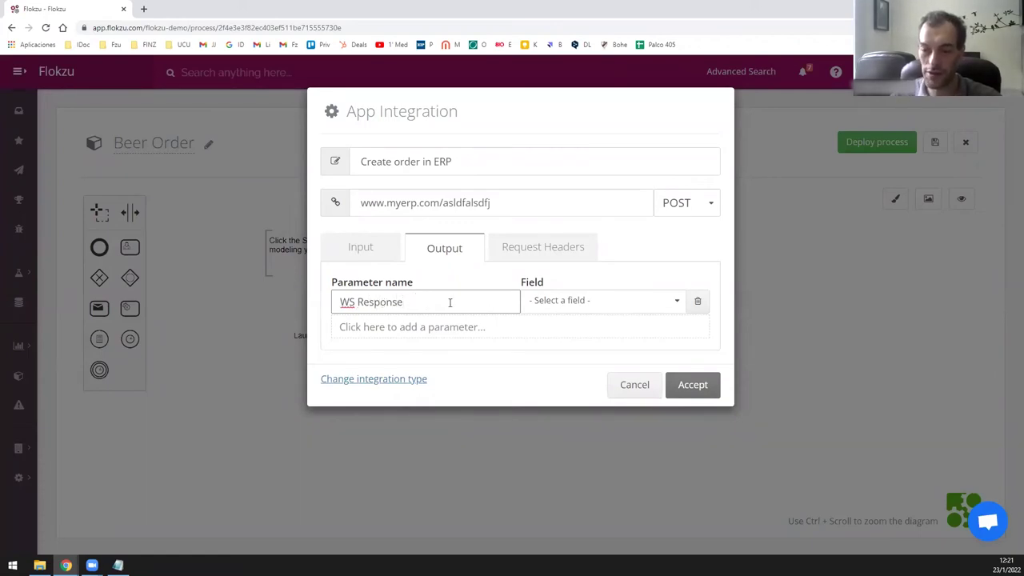
{"action": "left_click", "coordinate": [551, 310]}
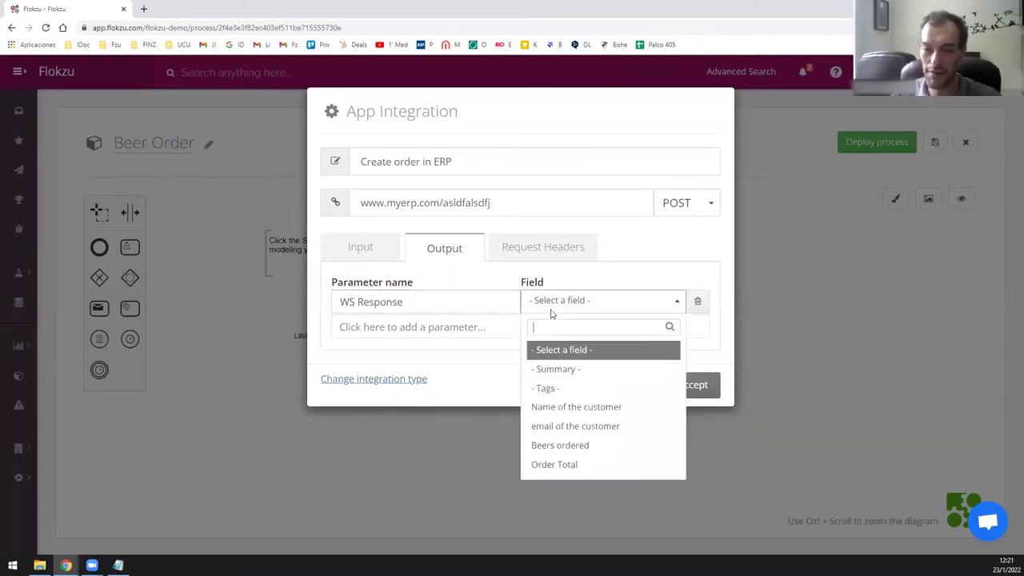
{"action": "left_click", "coordinate": [579, 377]}
{"action": "left_click", "coordinate": [531, 258]}
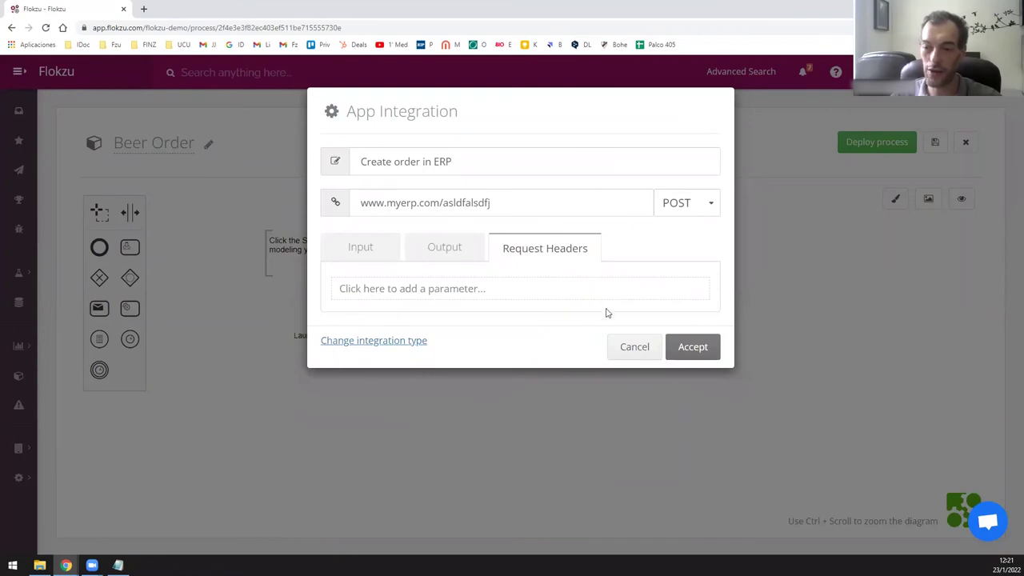
{"action": "left_click", "coordinate": [688, 350]}
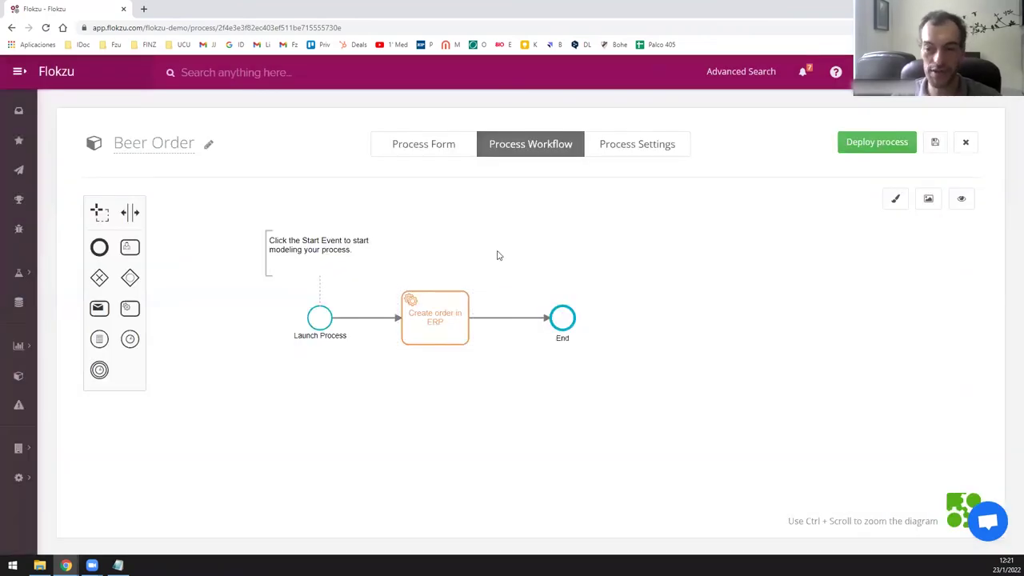
Move End further right and drop a new service task between Create order in ERP and End.
{"action": "left_click", "coordinate": [323, 320]}
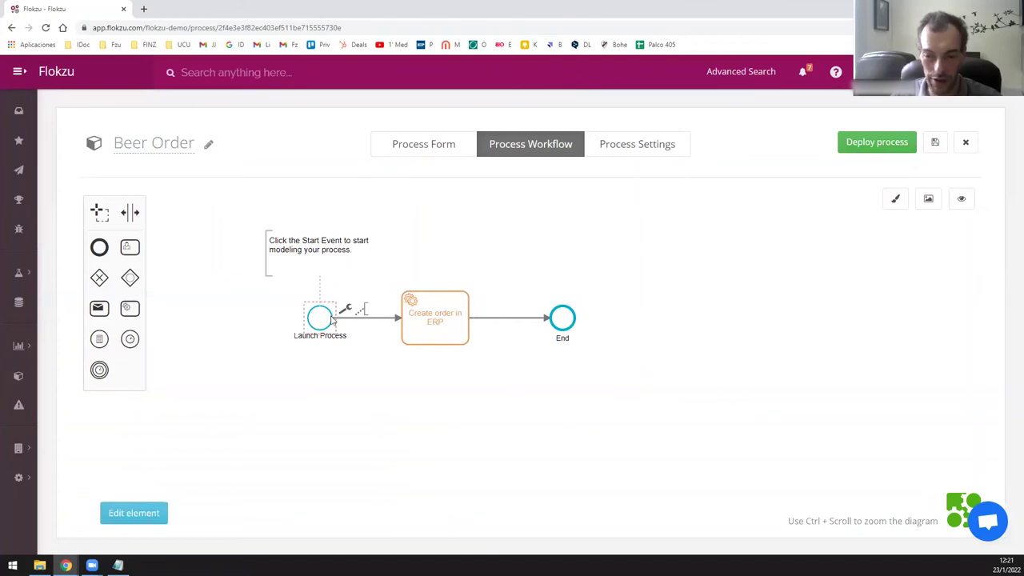
{"action": "left_click", "coordinate": [450, 326]}
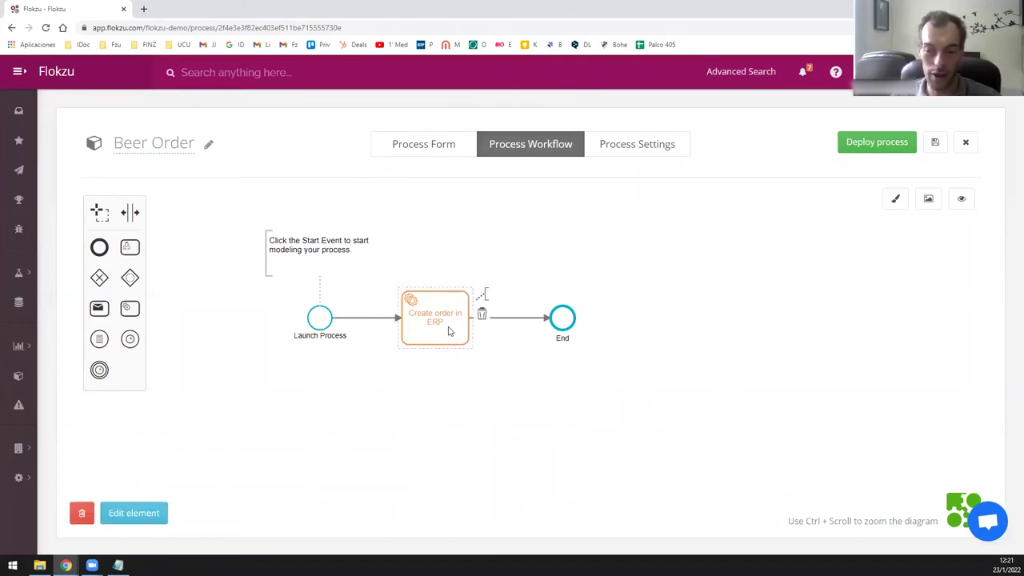
{"action": "left_click", "coordinate": [435, 301]}
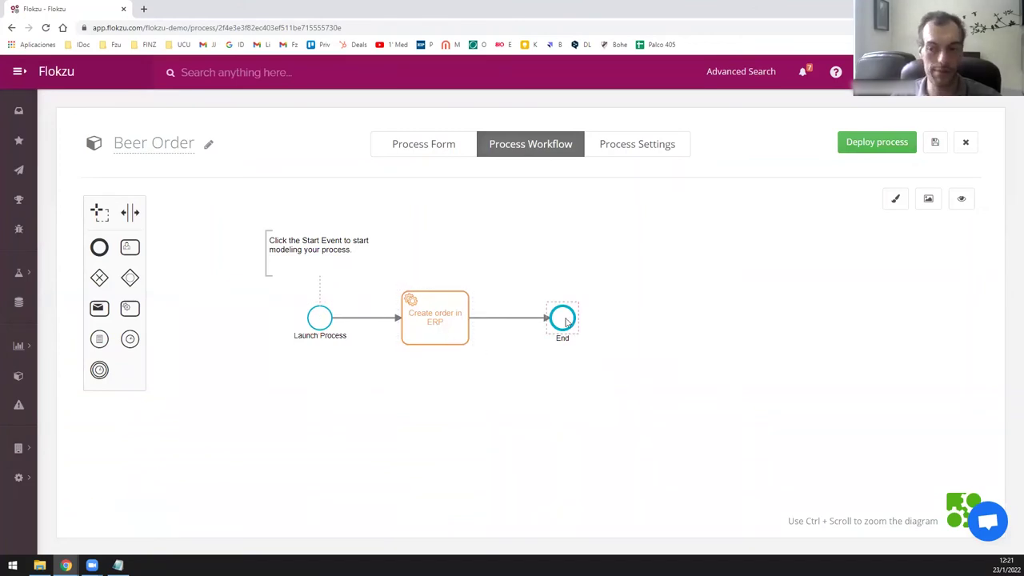
{"action": "left_click_drag", "start_coordinate": [571, 320], "coordinate": [700, 319]}
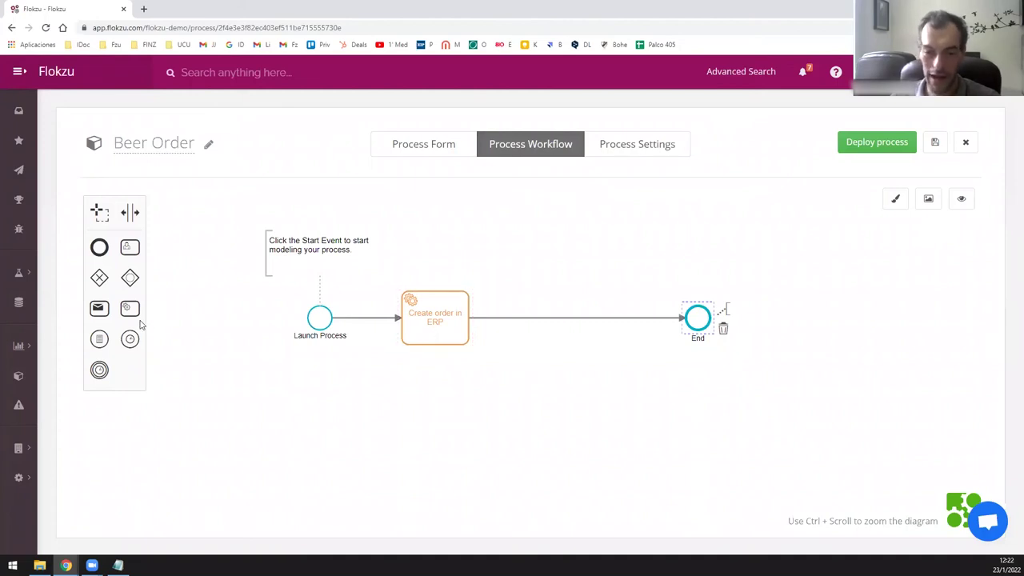
{"action": "left_click_drag", "start_coordinate": [130, 310], "coordinate": [539, 333]}
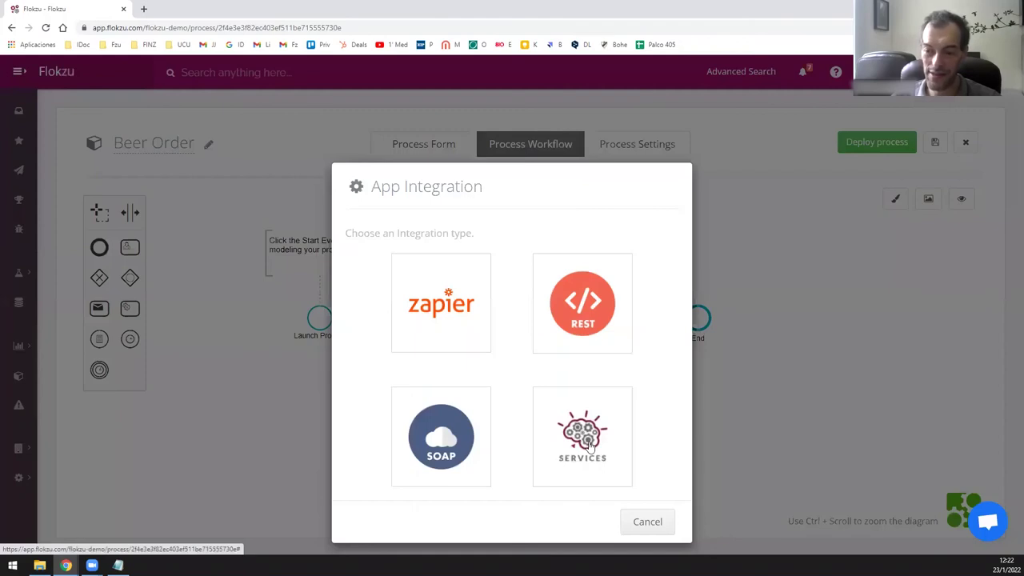
{"action": "left_click", "coordinate": [589, 446]}
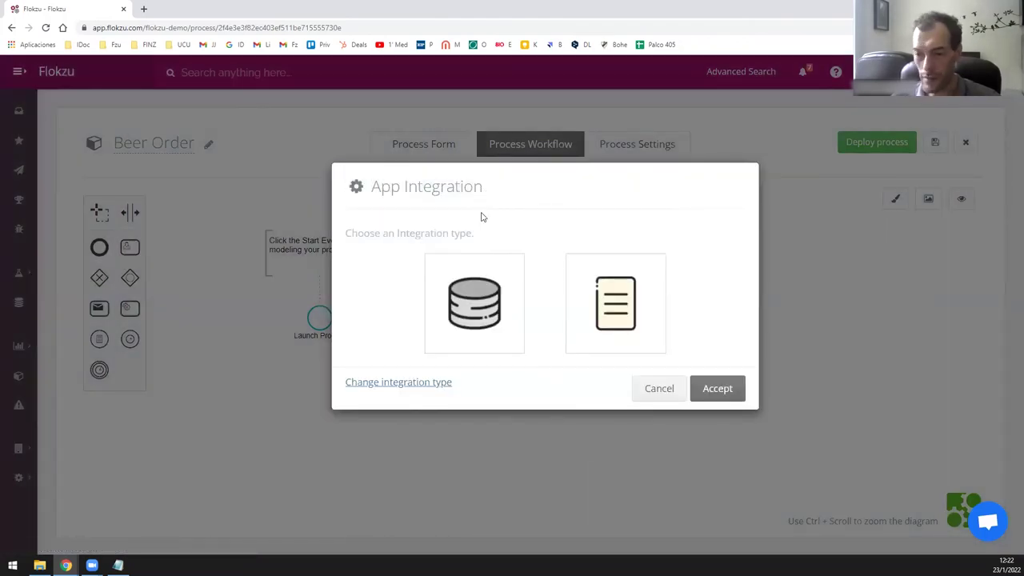
{"action": "left_click", "coordinate": [476, 302]}
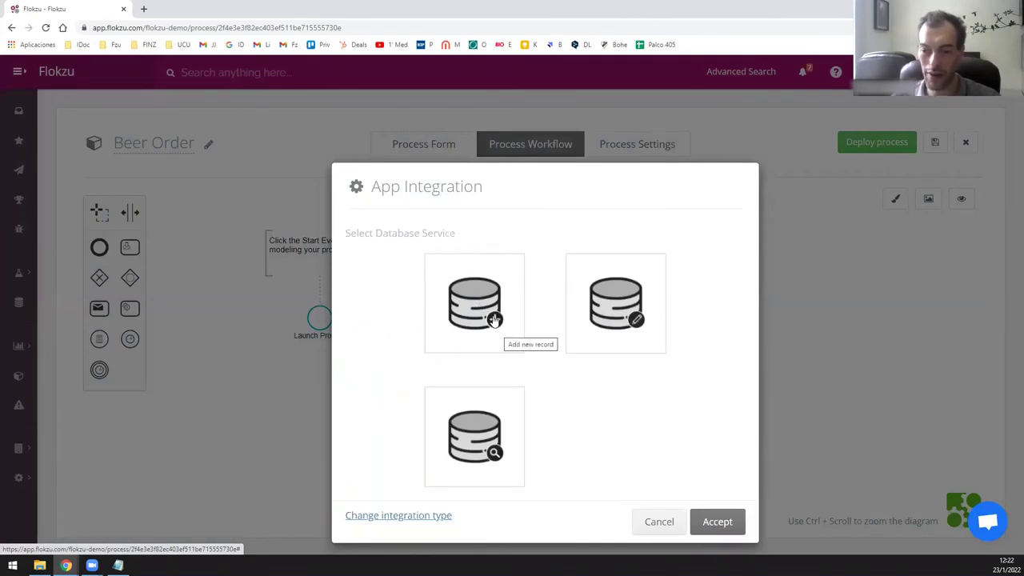
{"action": "left_click", "coordinate": [494, 319]}
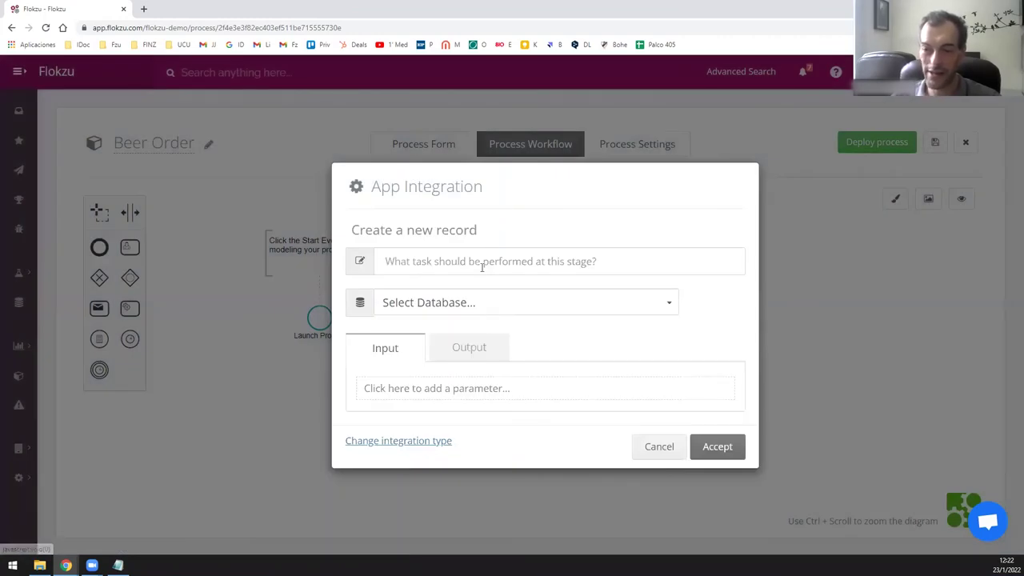
{"action": "left_click", "coordinate": [446, 304]}
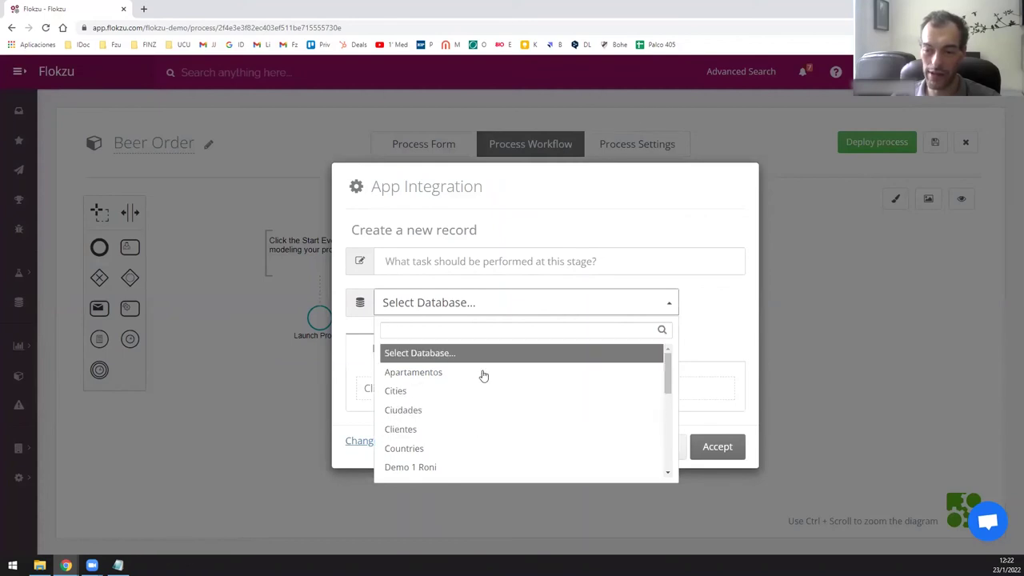
{"action": "left_click", "coordinate": [517, 226]}
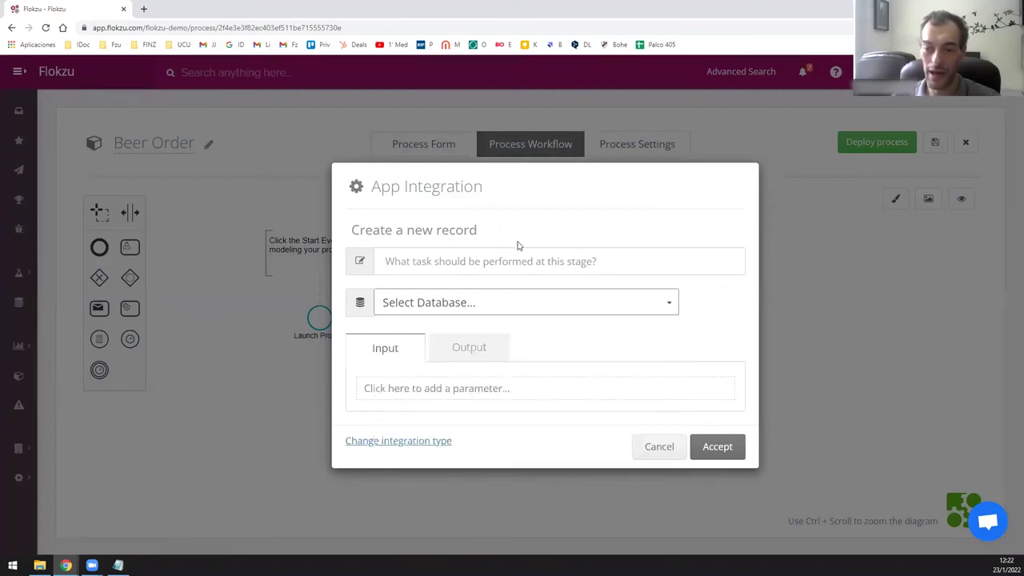
{"action": "left_click", "coordinate": [426, 393]}
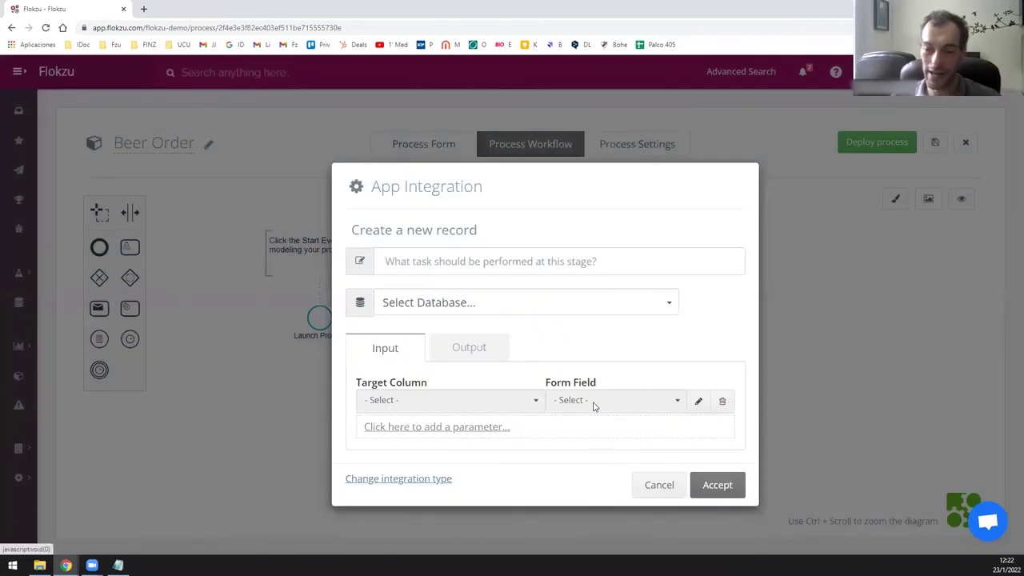
{"action": "left_click", "coordinate": [661, 485]}
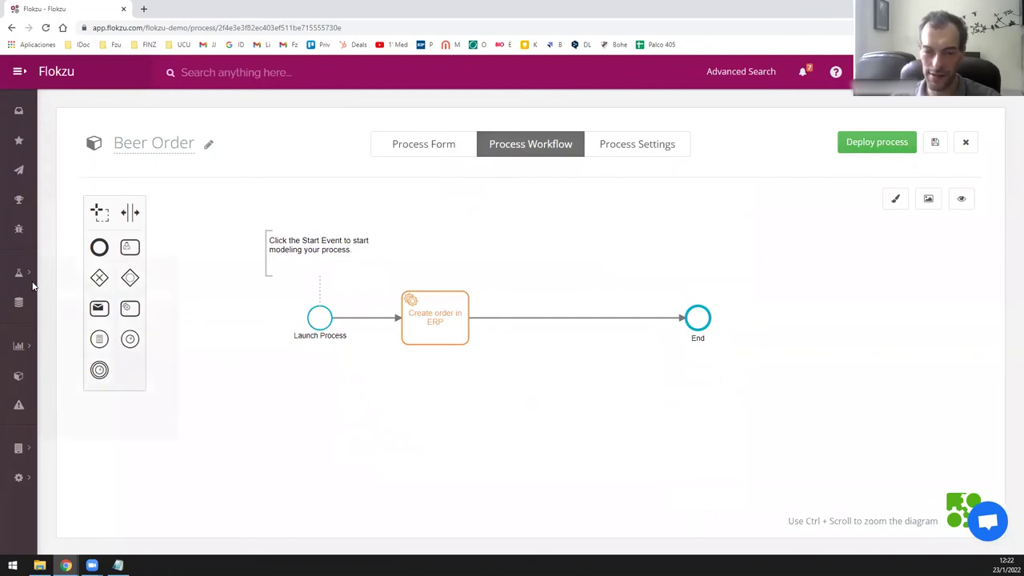
Insert a Zapier Integration task between Create order in ERP and End.
{"action": "left_click_drag", "start_coordinate": [138, 314], "coordinate": [569, 324]}
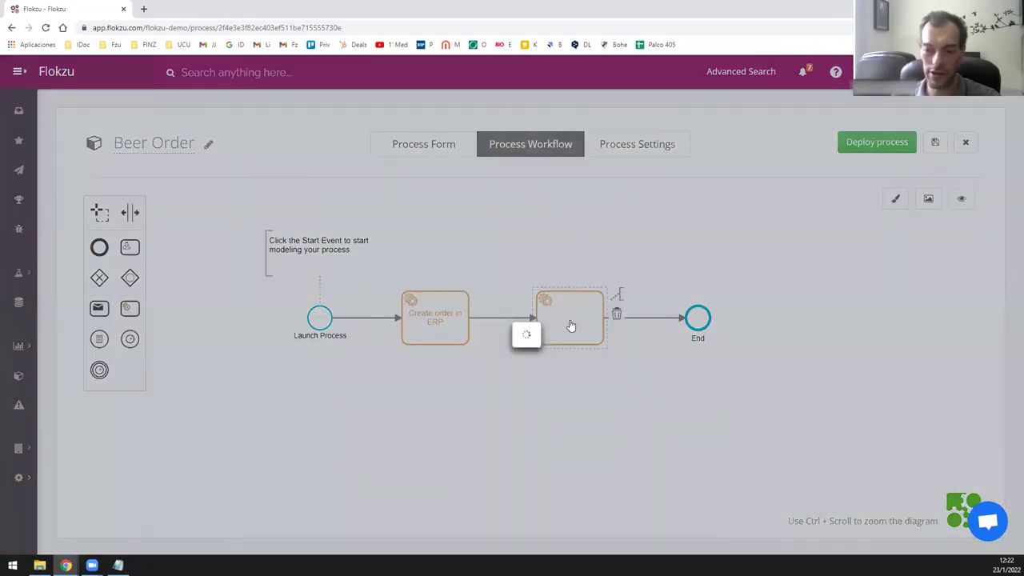
{"action": "left_click", "coordinate": [443, 316]}
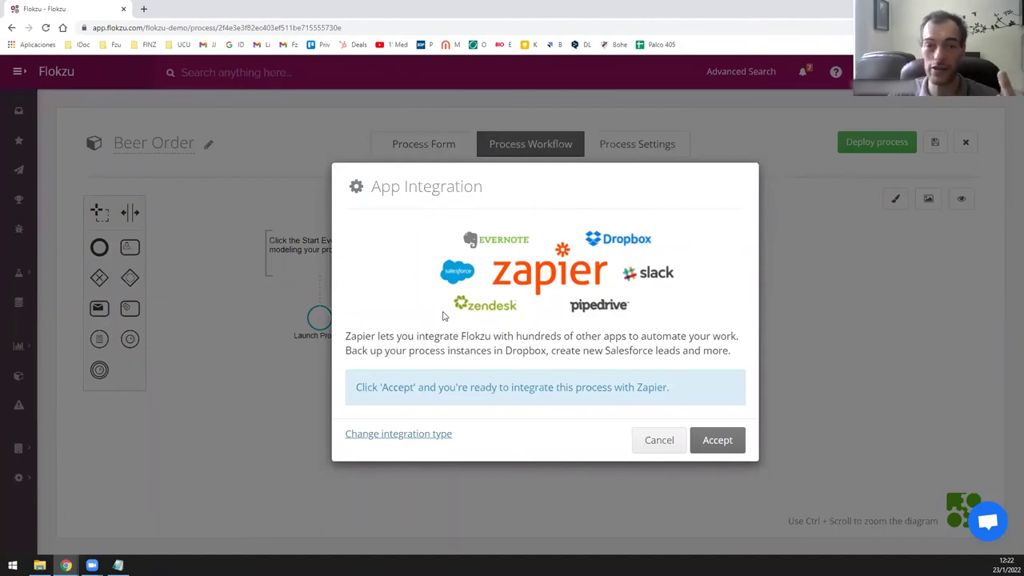
{"action": "left_click", "coordinate": [731, 441]}
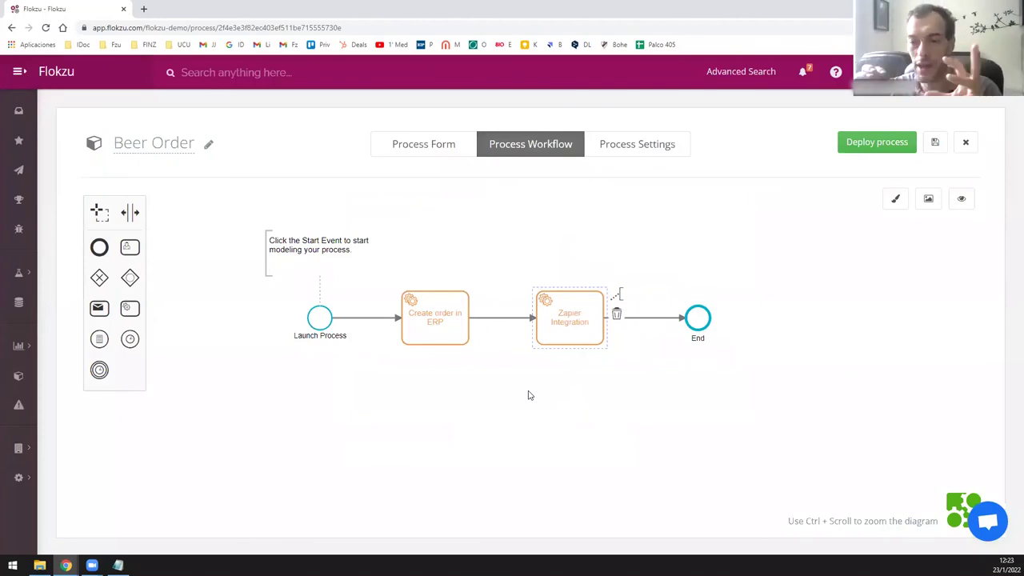
{"action": "left_click", "coordinate": [547, 330]}
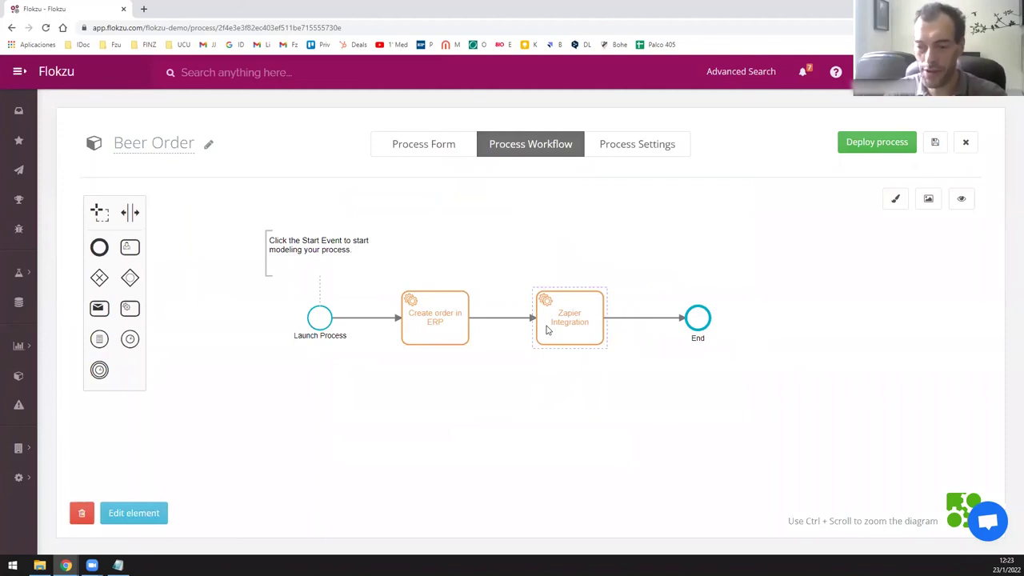